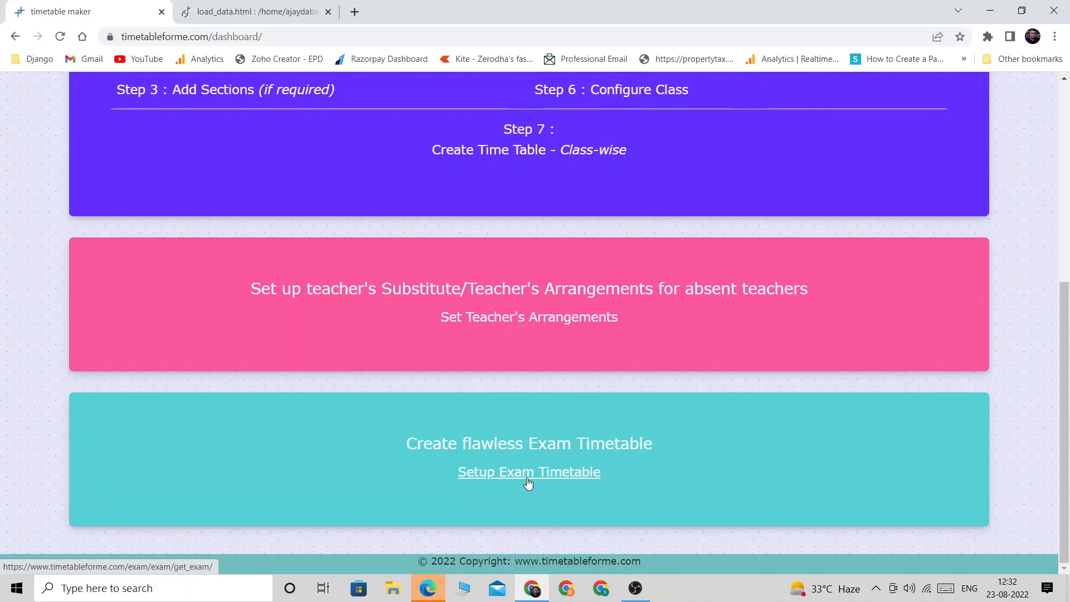
Step: Open the exam timetable setup page
{"action": "left_click", "coordinate": [527, 478]}
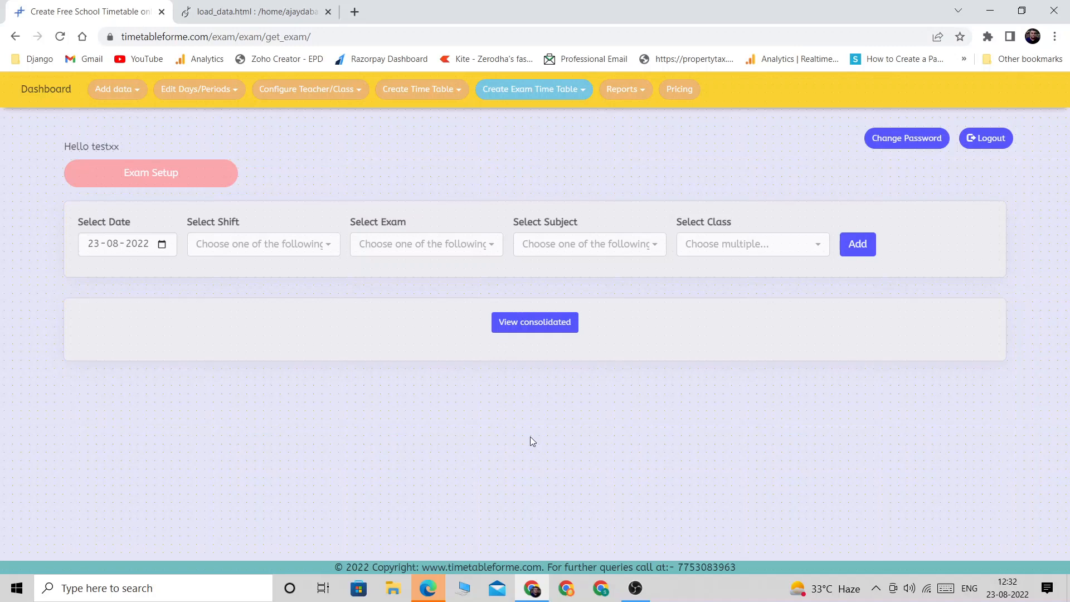
{"action": "left_click", "coordinate": [556, 98]}
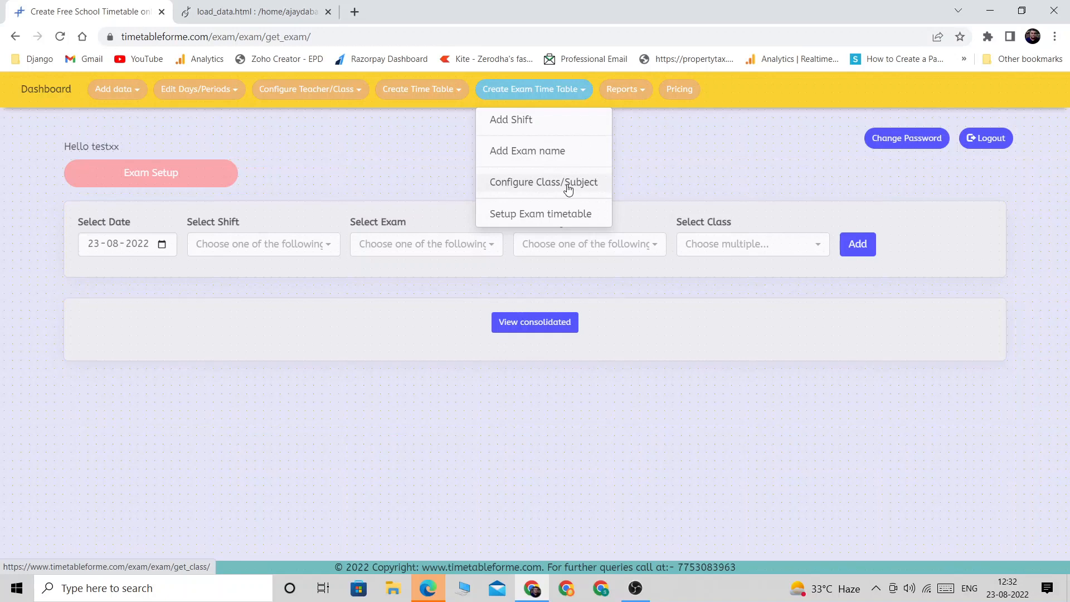
{"action": "left_click", "coordinate": [546, 215]}
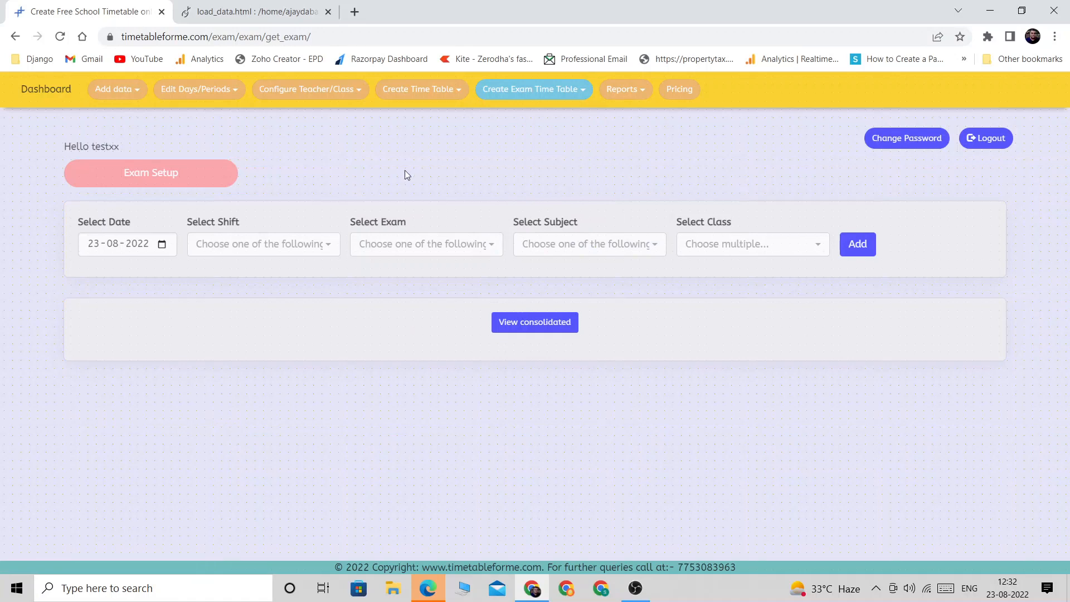
Step: Open the exam shift records and delete all existing shifts
{"action": "left_click", "coordinate": [529, 90]}
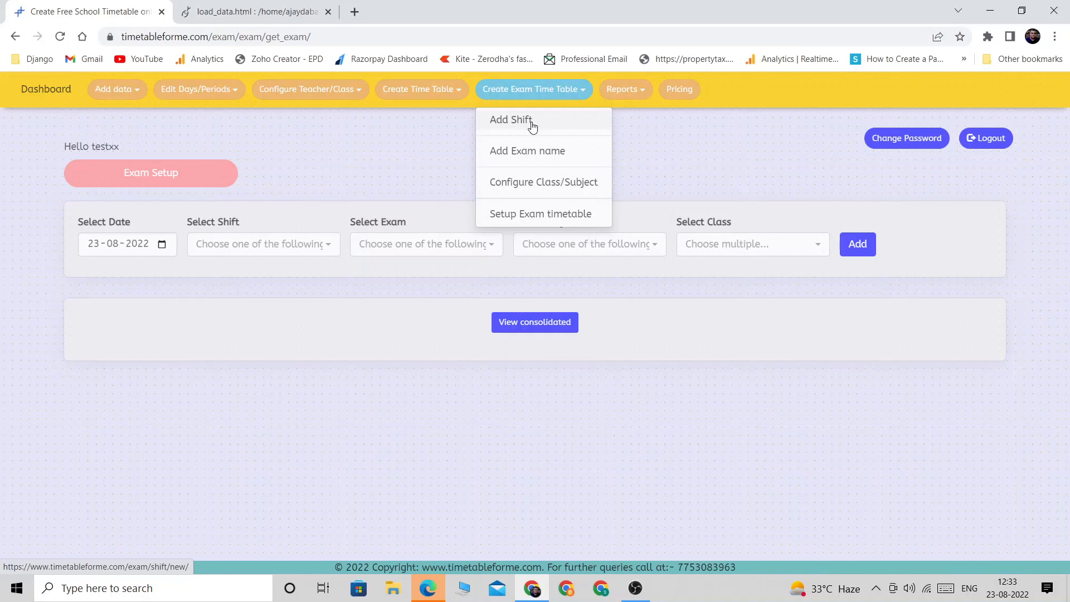
{"action": "left_click", "coordinate": [532, 126]}
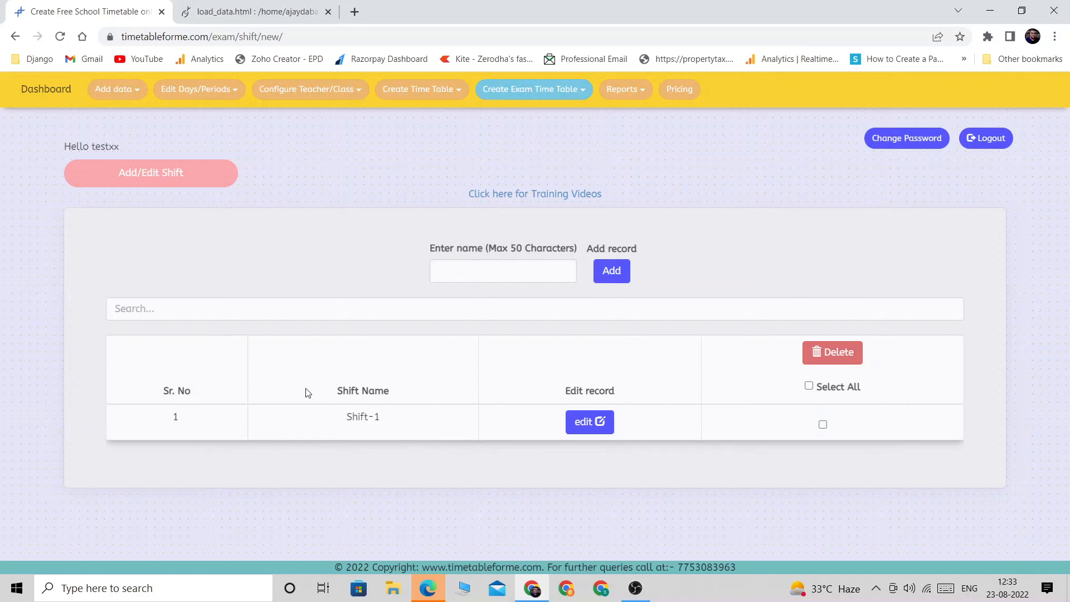
{"action": "left_click", "coordinate": [808, 385]}
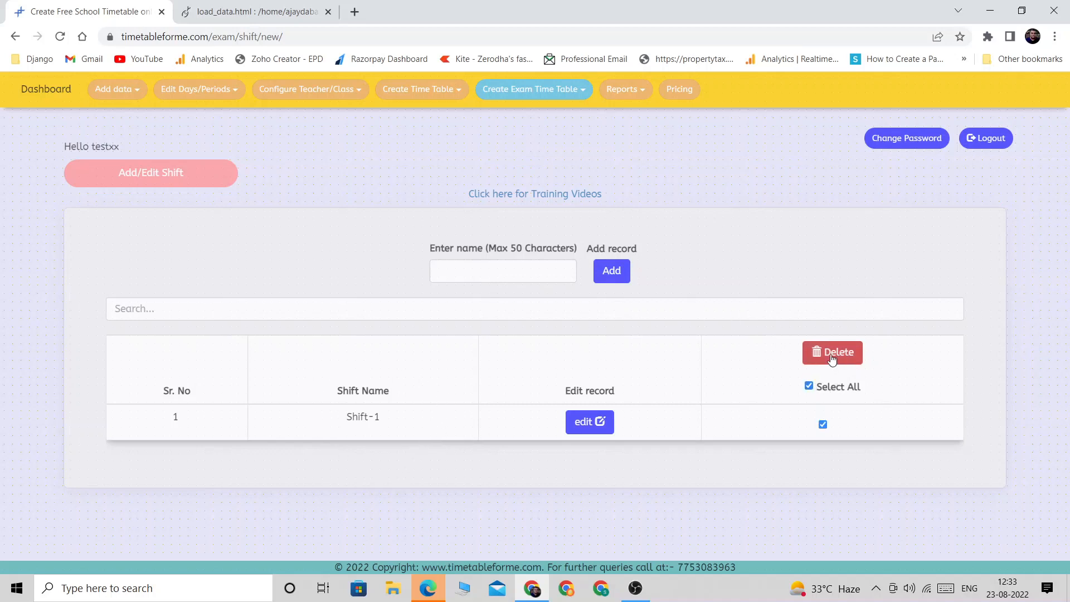
{"action": "left_click", "coordinate": [831, 359]}
{"action": "left_click", "coordinate": [607, 112]}
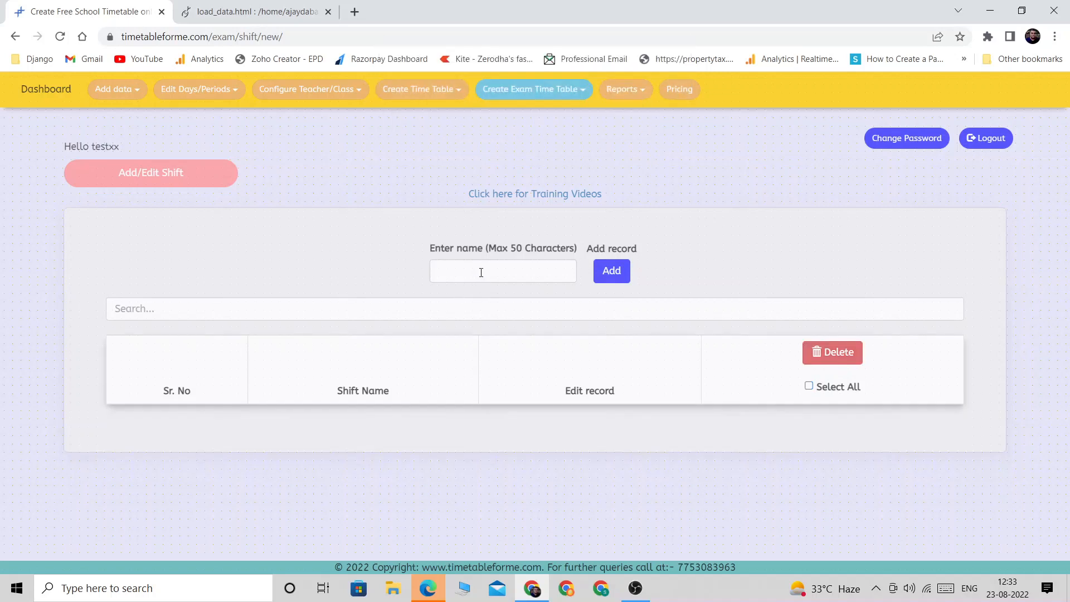
Step: Add an exam shift named Shift-1
{"action": "left_click", "coordinate": [481, 272]}
{"action": "type", "text": "S"}
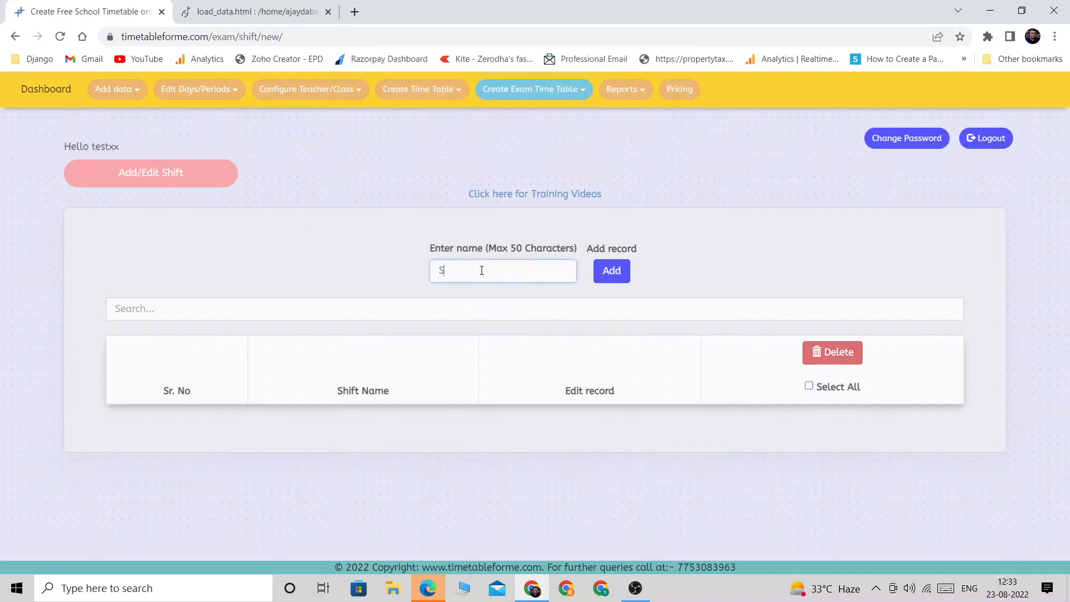
{"action": "type", "text": "hift-1"}
{"action": "left_click", "coordinate": [594, 266]}
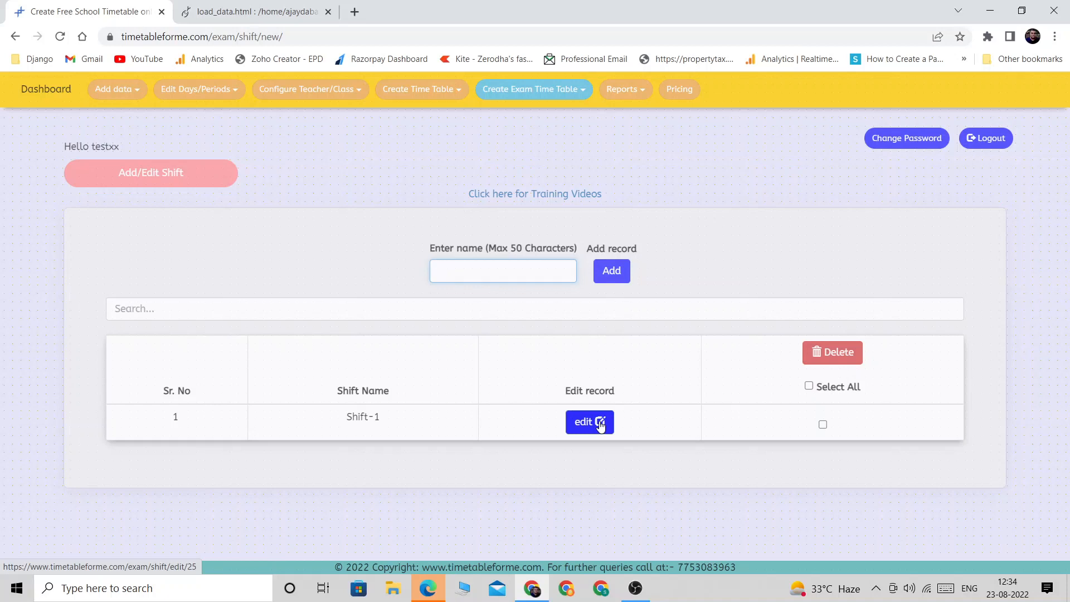
Step: Open the exam name records and delete all existing exam names
{"action": "left_click", "coordinate": [551, 90]}
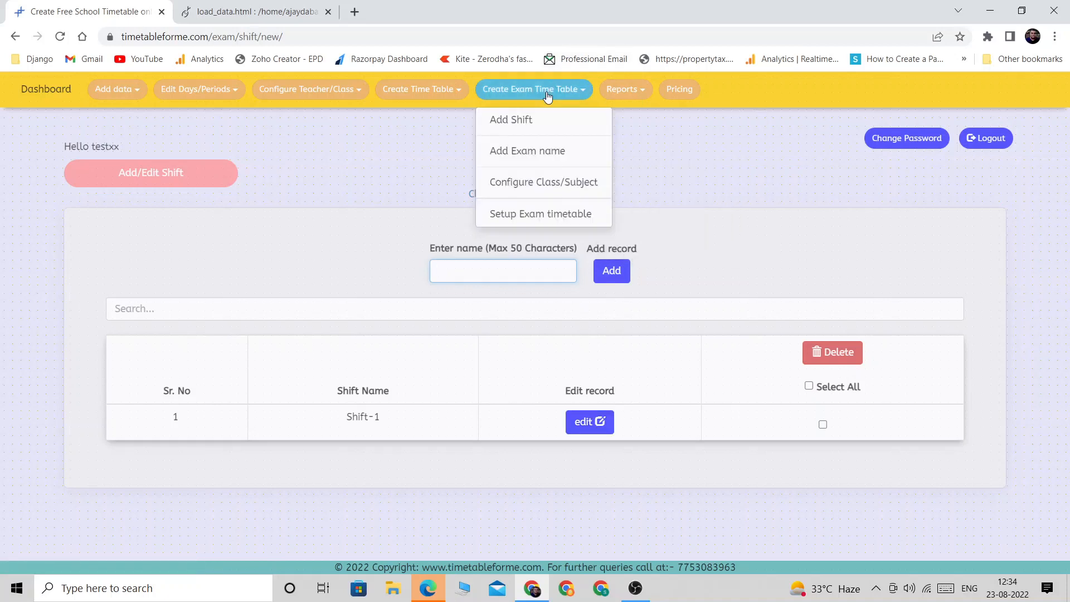
{"action": "left_click", "coordinate": [548, 153]}
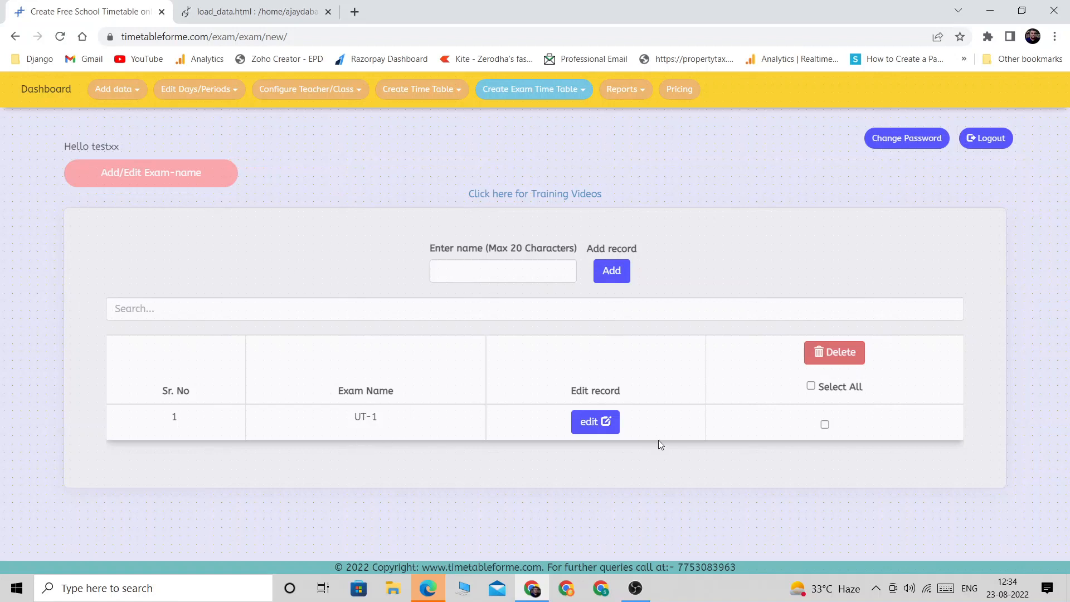
{"action": "left_click", "coordinate": [811, 386]}
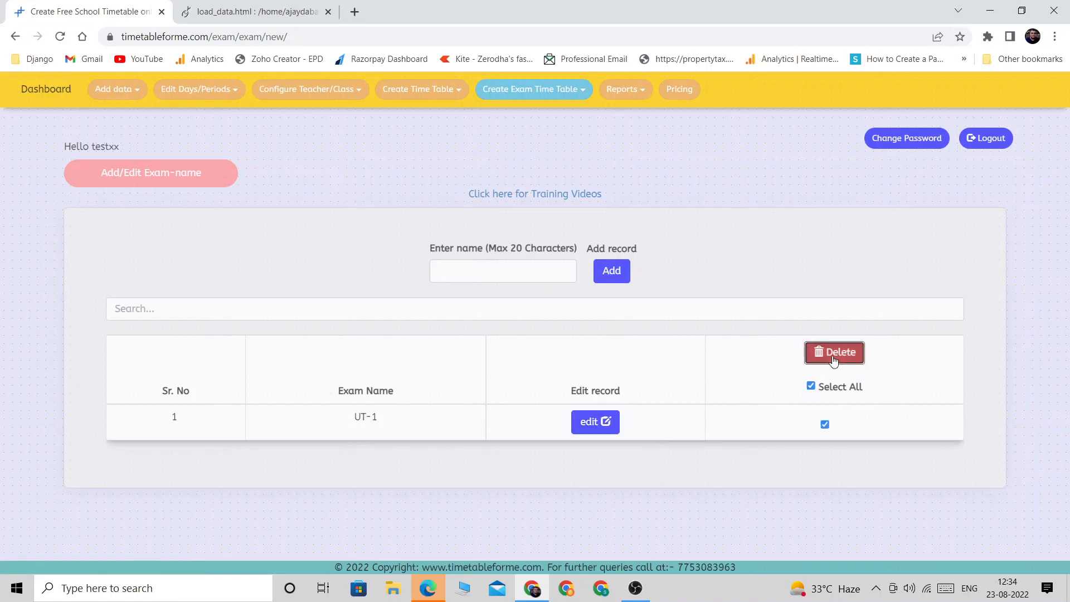
{"action": "left_click", "coordinate": [830, 352]}
{"action": "left_click", "coordinate": [600, 116]}
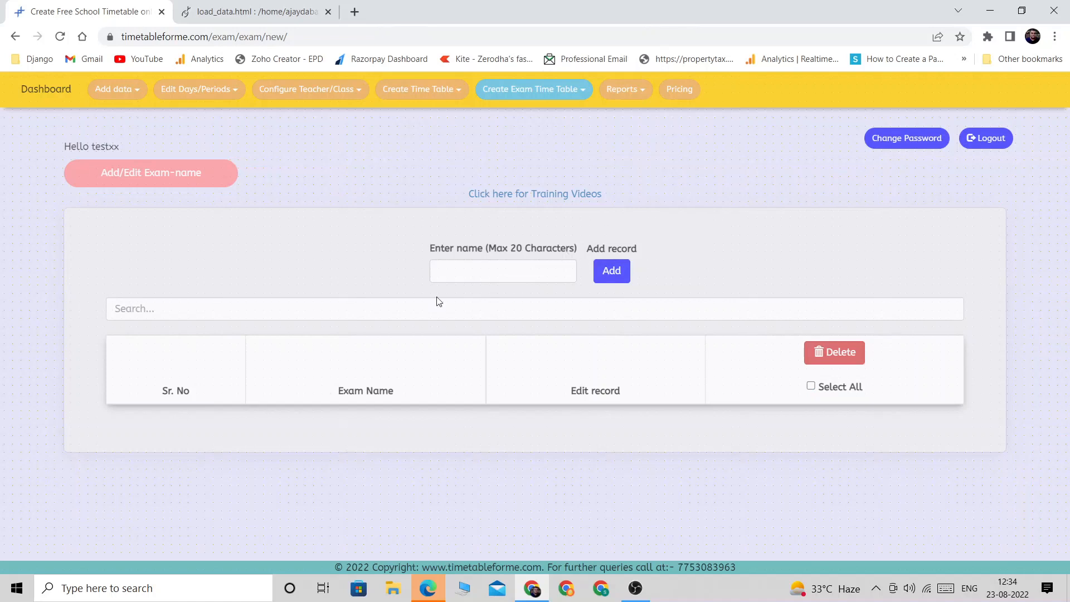
Step: Add an exam named UT-1
{"action": "left_click", "coordinate": [498, 261]}
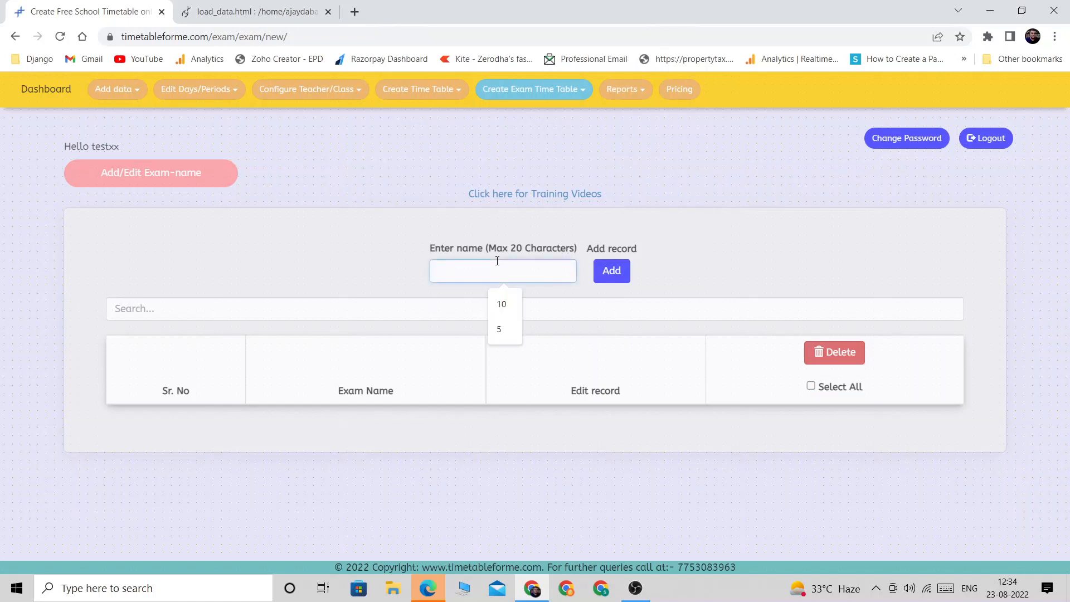
{"action": "type", "text": "UT"}
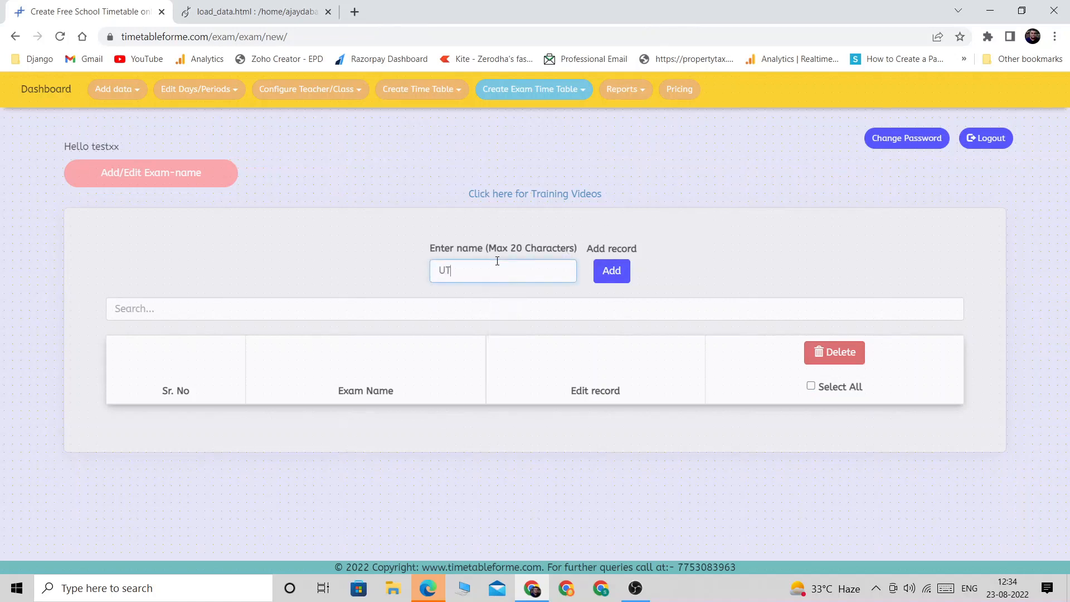
{"action": "type", "text": "-1"}
{"action": "left_click", "coordinate": [611, 271]}
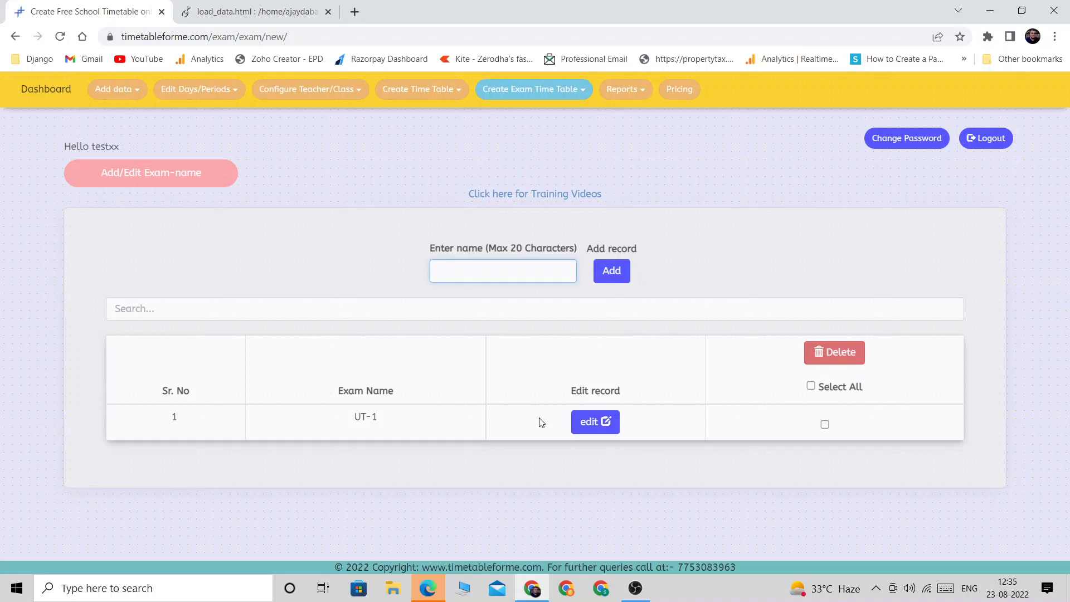
Step: Open the class and subject configuration page for exams
{"action": "left_click", "coordinate": [532, 89]}
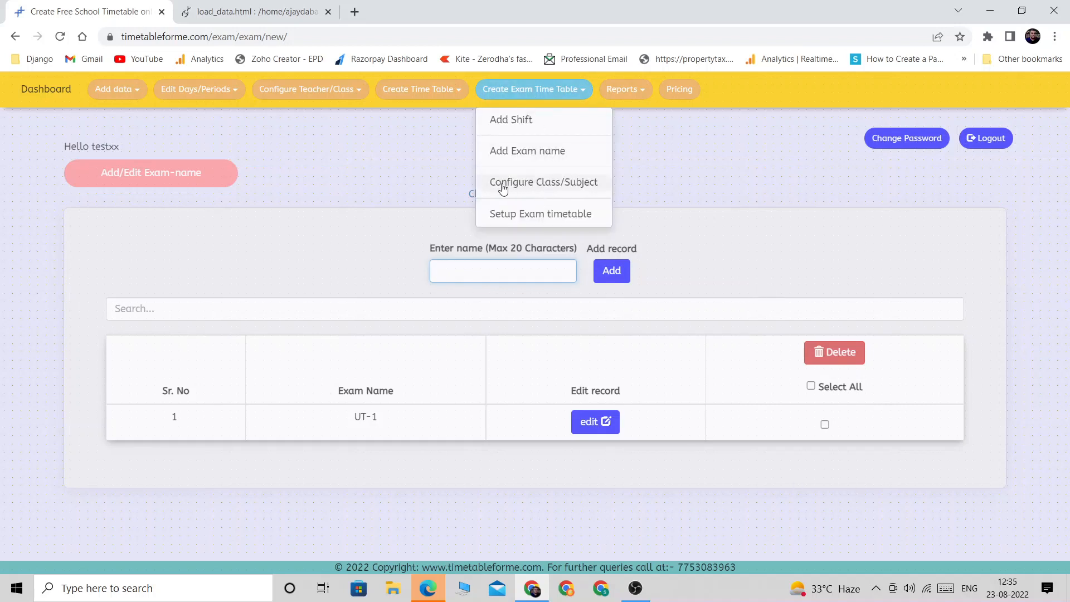
{"action": "left_click", "coordinate": [585, 182]}
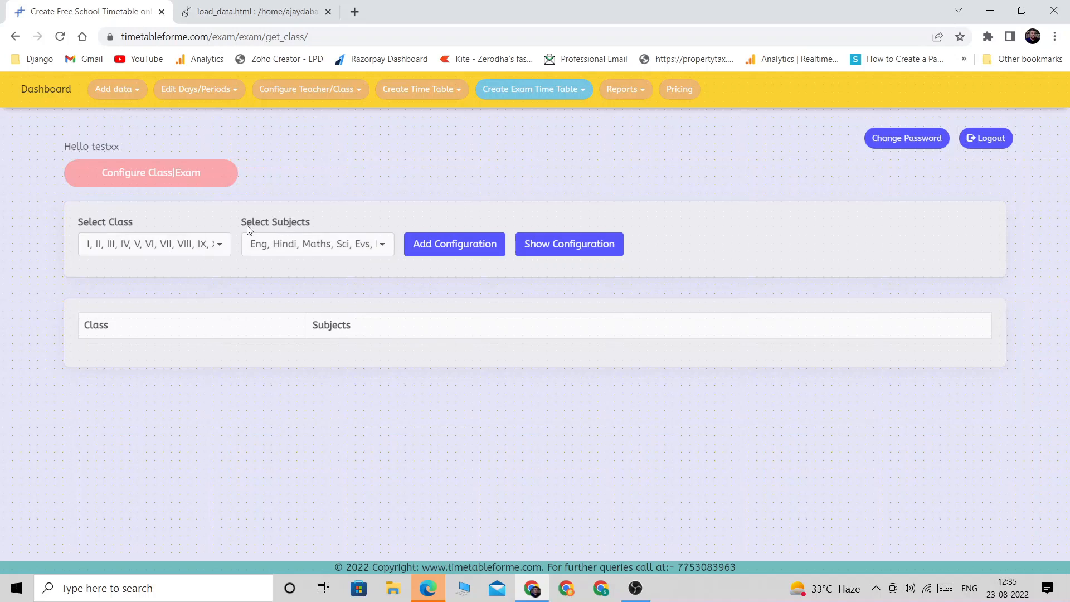
{"action": "left_click", "coordinate": [219, 250]}
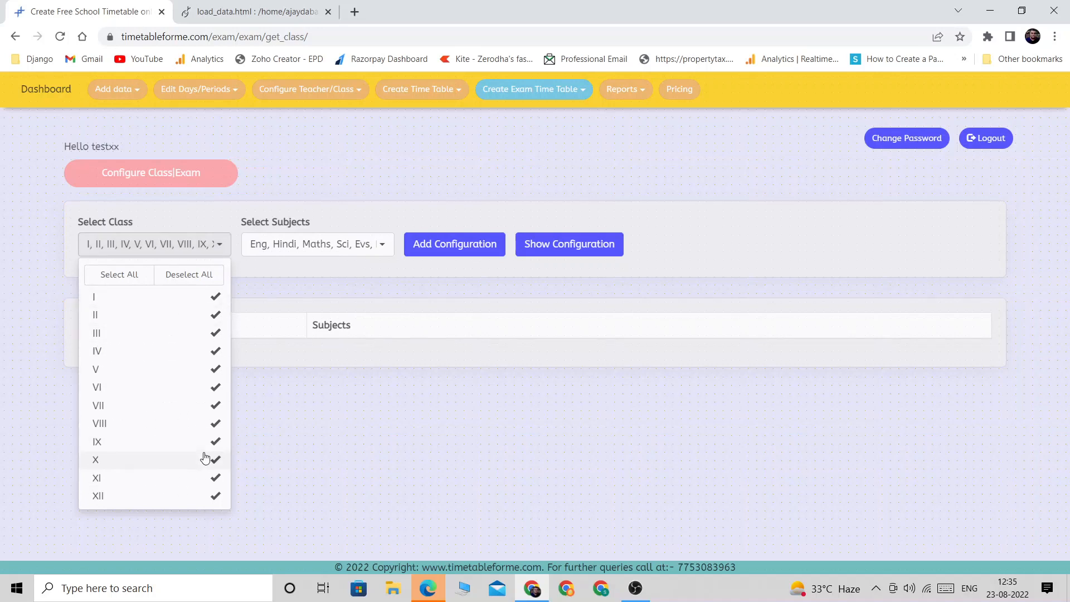
{"action": "left_click", "coordinate": [189, 275]}
{"action": "left_click", "coordinate": [179, 315]}
{"action": "left_click", "coordinate": [177, 369]}
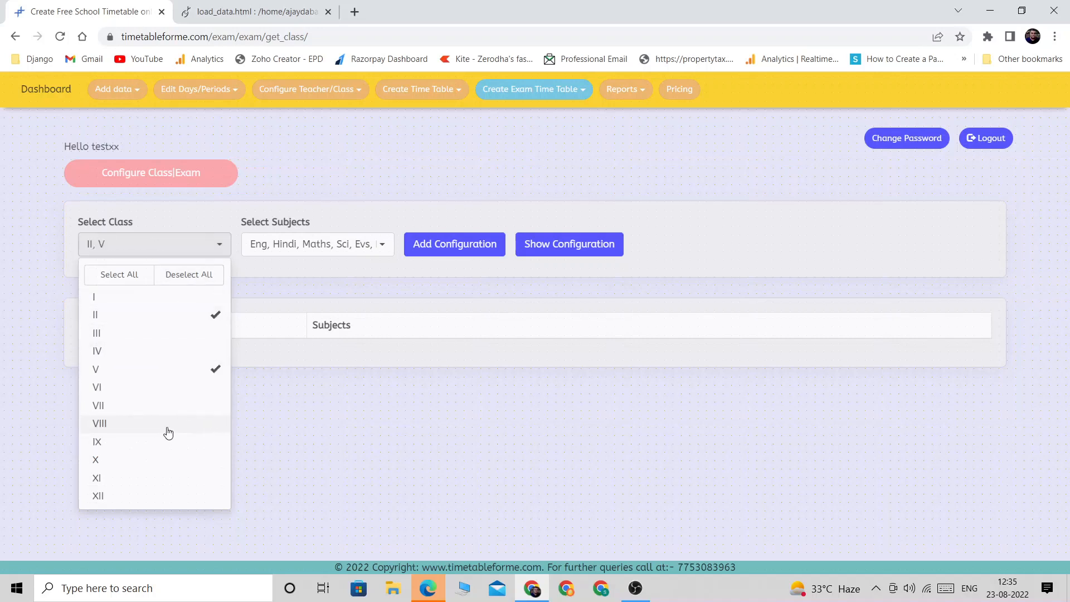
{"action": "left_click", "coordinate": [167, 423]}
{"action": "left_click", "coordinate": [170, 351]}
{"action": "left_click", "coordinate": [171, 318]}
{"action": "left_click", "coordinate": [169, 354]}
{"action": "left_click", "coordinate": [171, 374]}
{"action": "left_click", "coordinate": [178, 427]}
{"action": "left_click", "coordinate": [126, 281]}
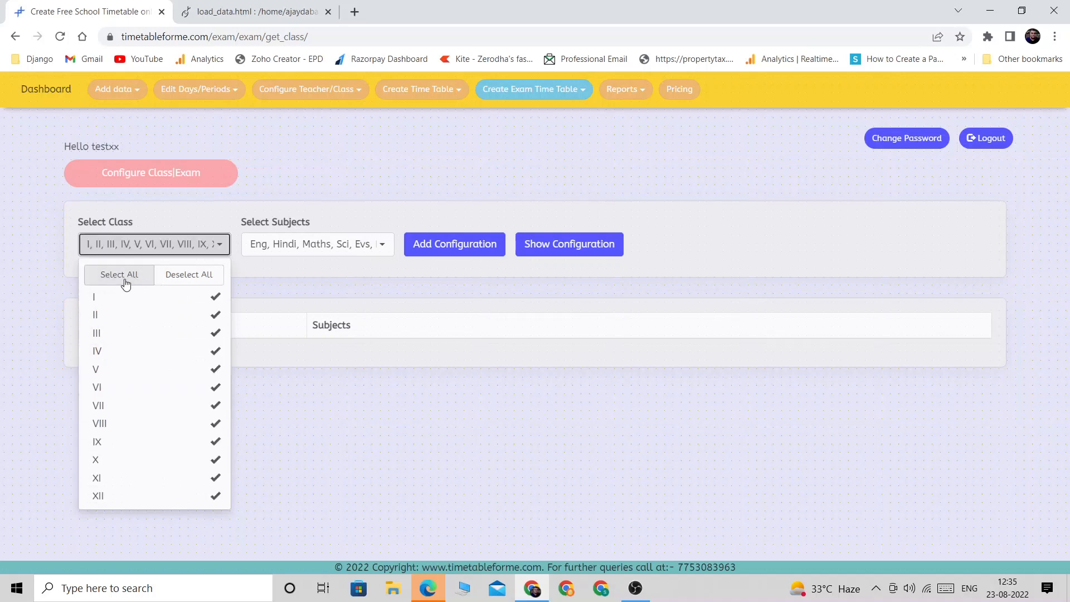
{"action": "left_click", "coordinate": [144, 351]}
{"action": "left_click", "coordinate": [129, 460]}
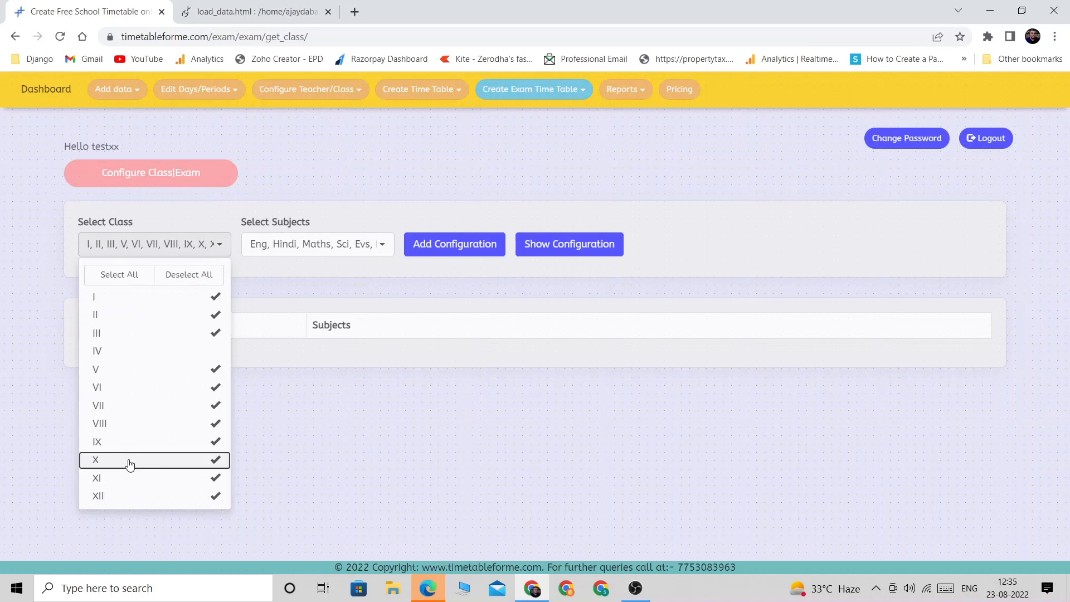
{"action": "left_click", "coordinate": [158, 395]}
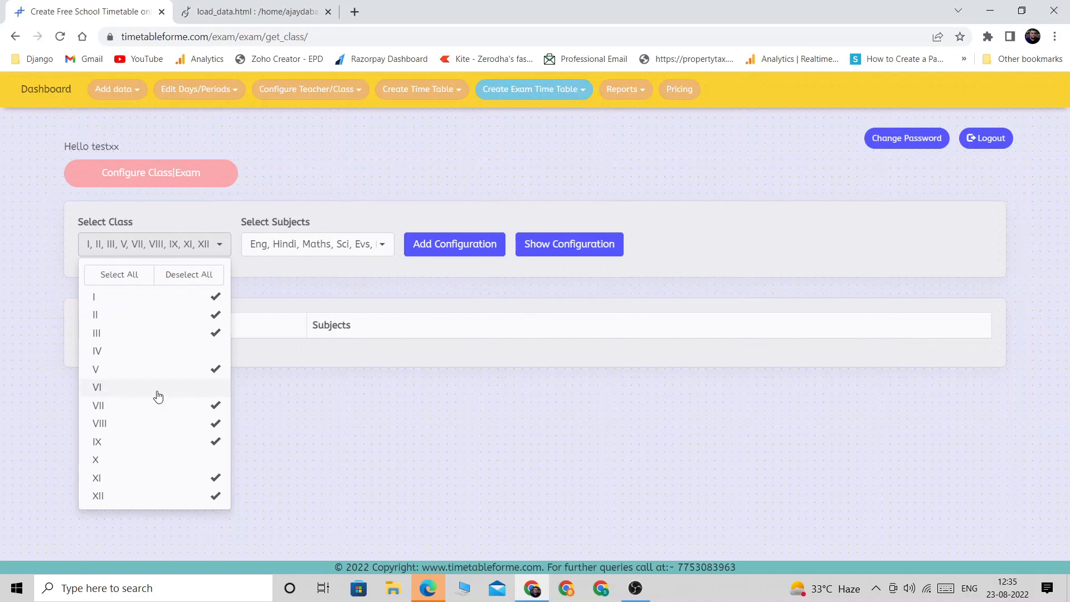
{"action": "left_click", "coordinate": [316, 249]}
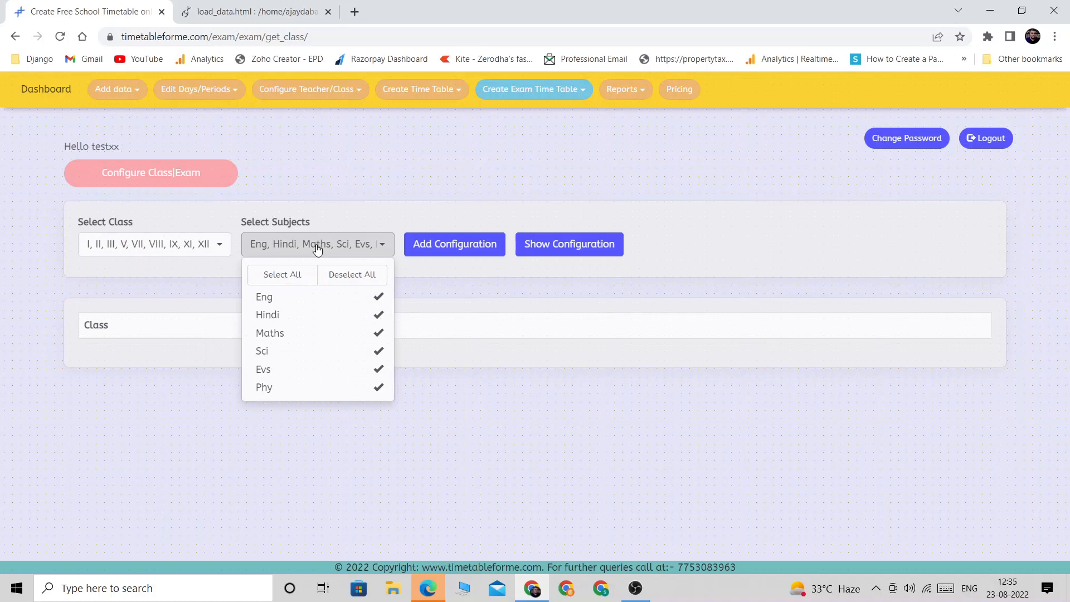
{"action": "left_click", "coordinate": [348, 275]}
{"action": "left_click", "coordinate": [283, 279]}
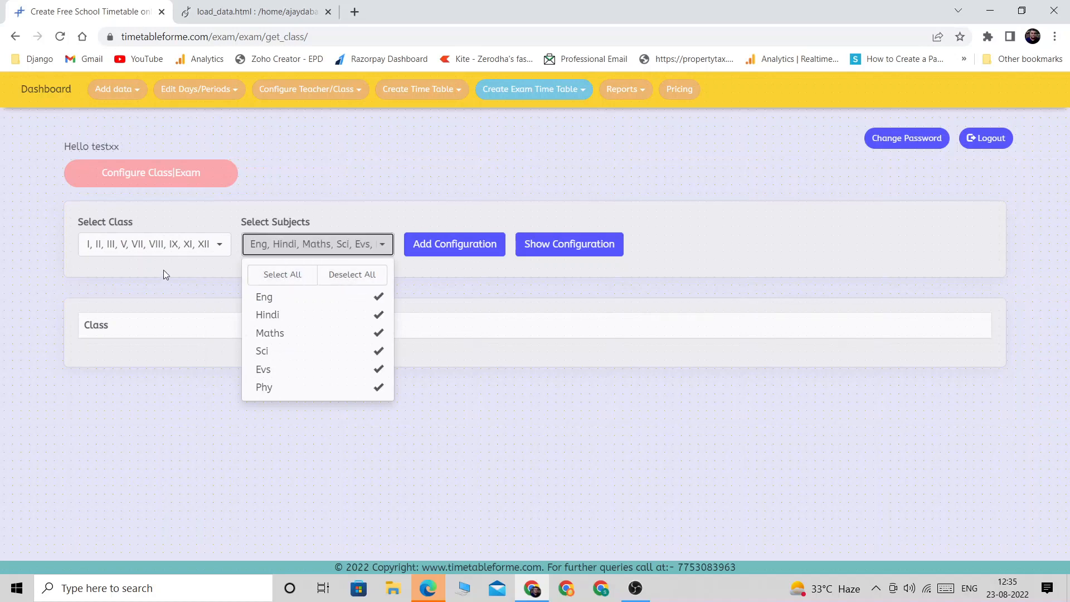
Step: Select all classes for the exam configuration except XI and XII
{"action": "left_click", "coordinate": [175, 251]}
{"action": "left_click", "coordinate": [122, 284]}
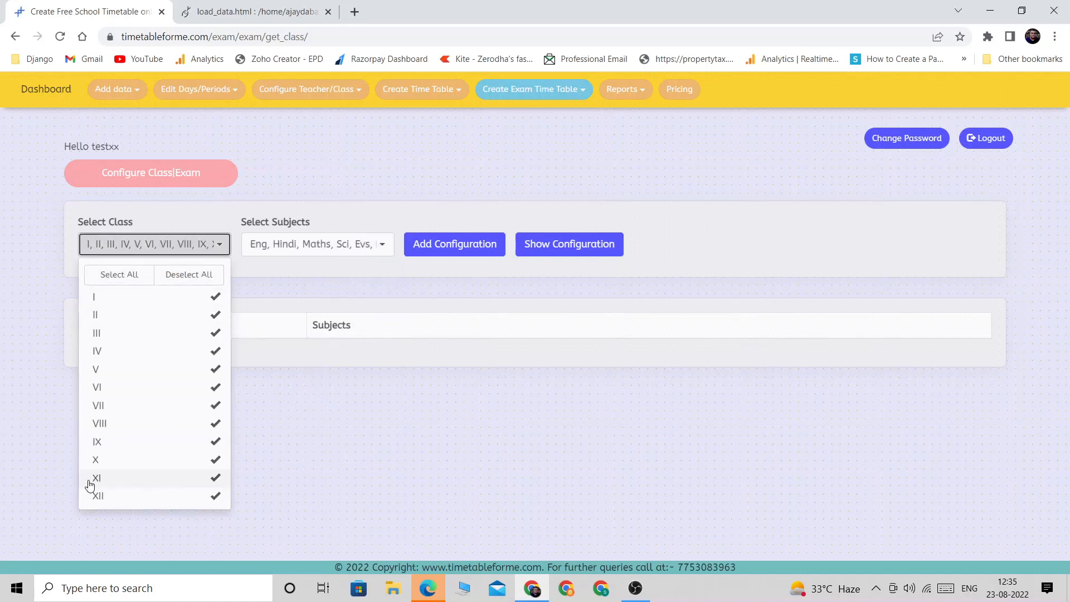
{"action": "left_click", "coordinate": [173, 483]}
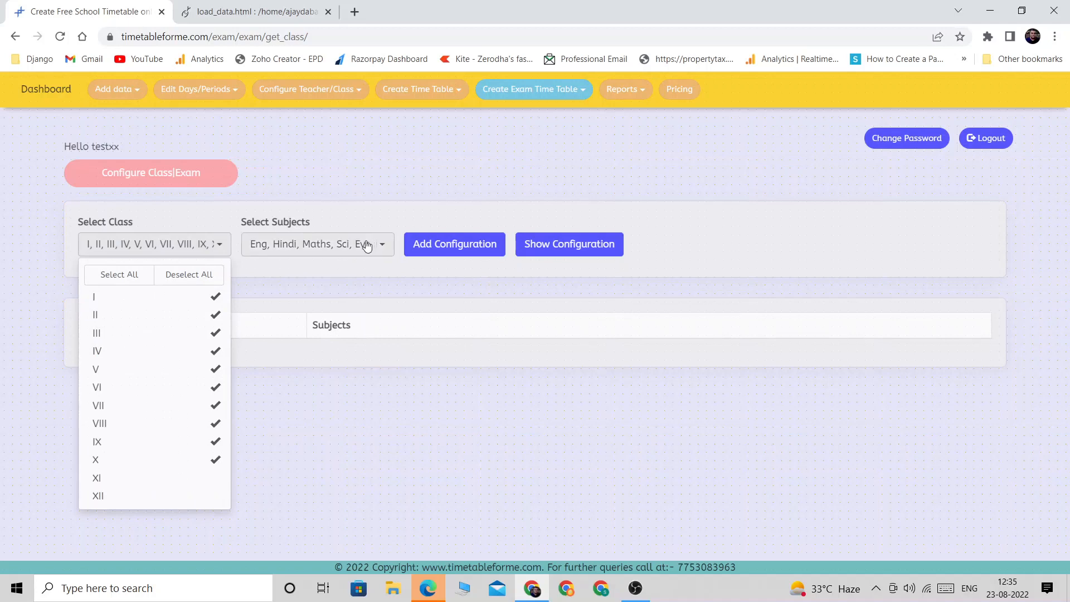
Step: Exclude Evs and Phy from the subjects and add the configuration of Eng, Hindi, Maths and Sci for classes I to X
{"action": "left_click", "coordinate": [341, 249]}
{"action": "left_click", "coordinate": [324, 370]}
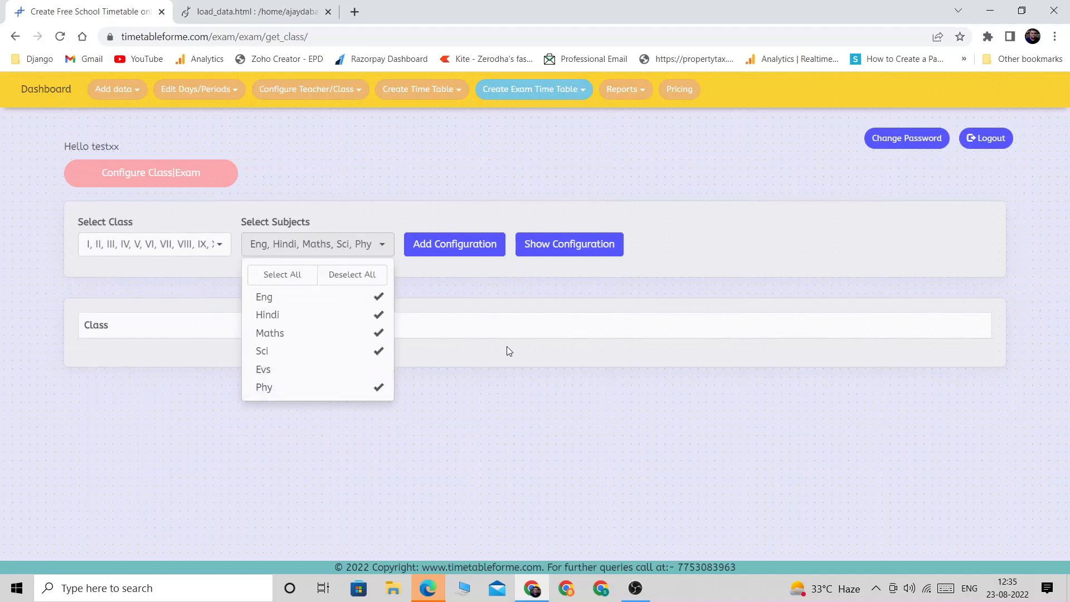
{"action": "left_click", "coordinate": [151, 247]}
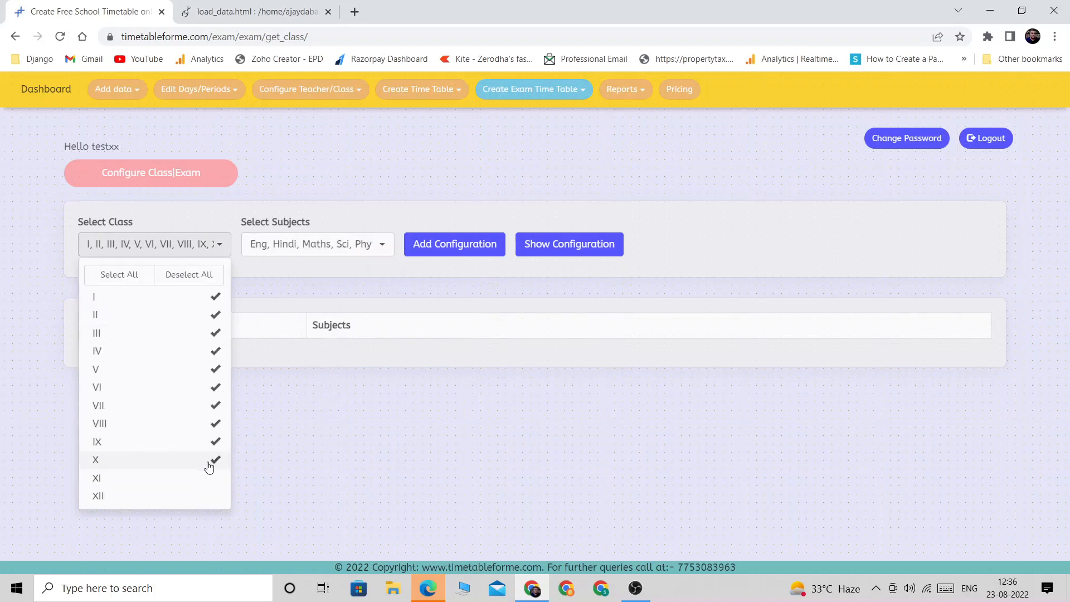
{"action": "left_click", "coordinate": [332, 249]}
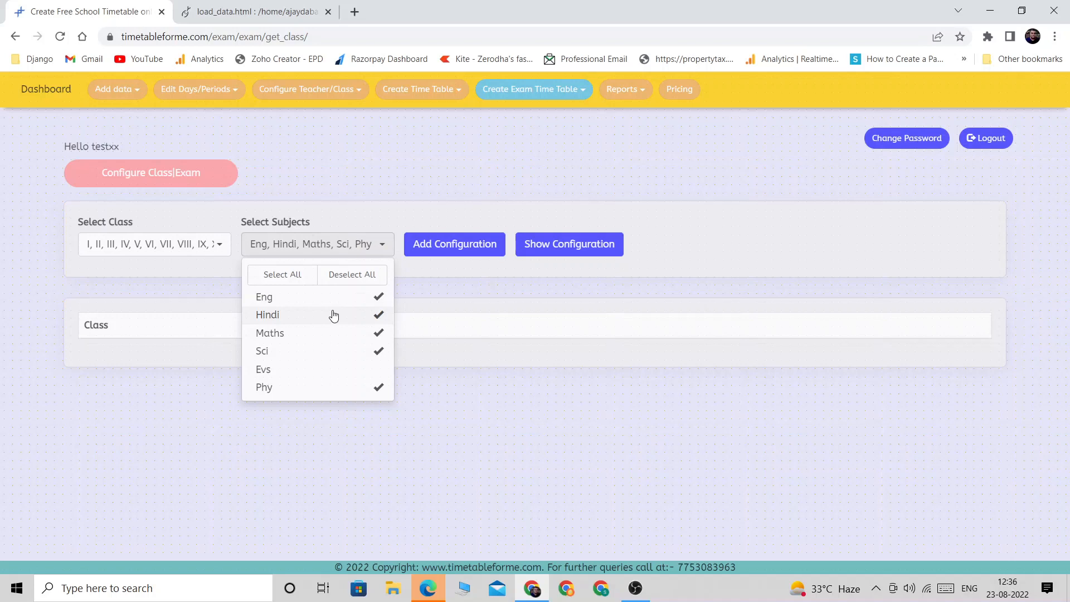
{"action": "left_click", "coordinate": [195, 244]}
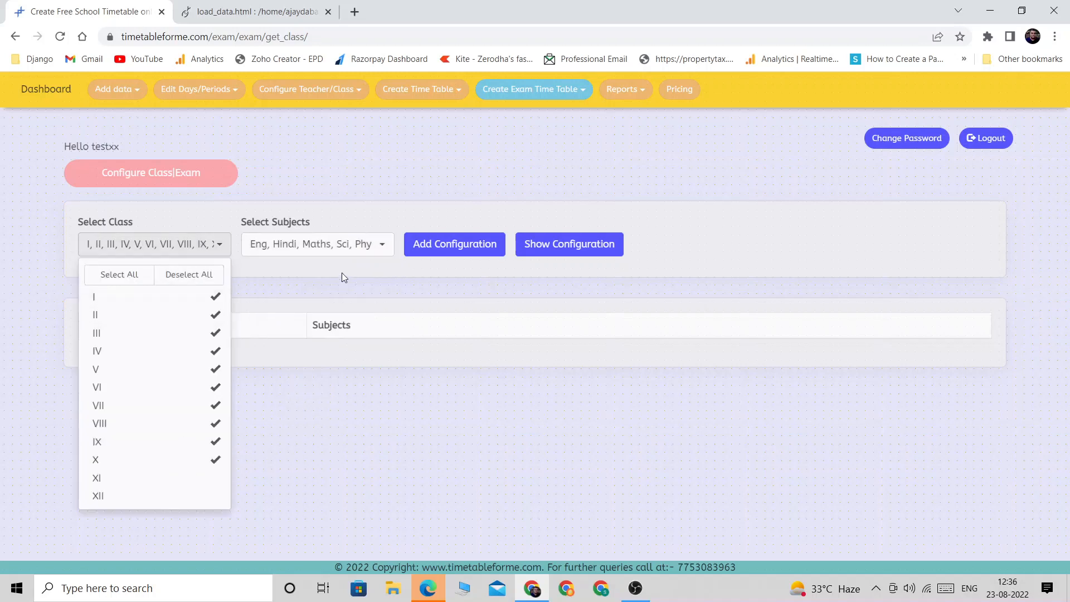
{"action": "left_click", "coordinate": [335, 254]}
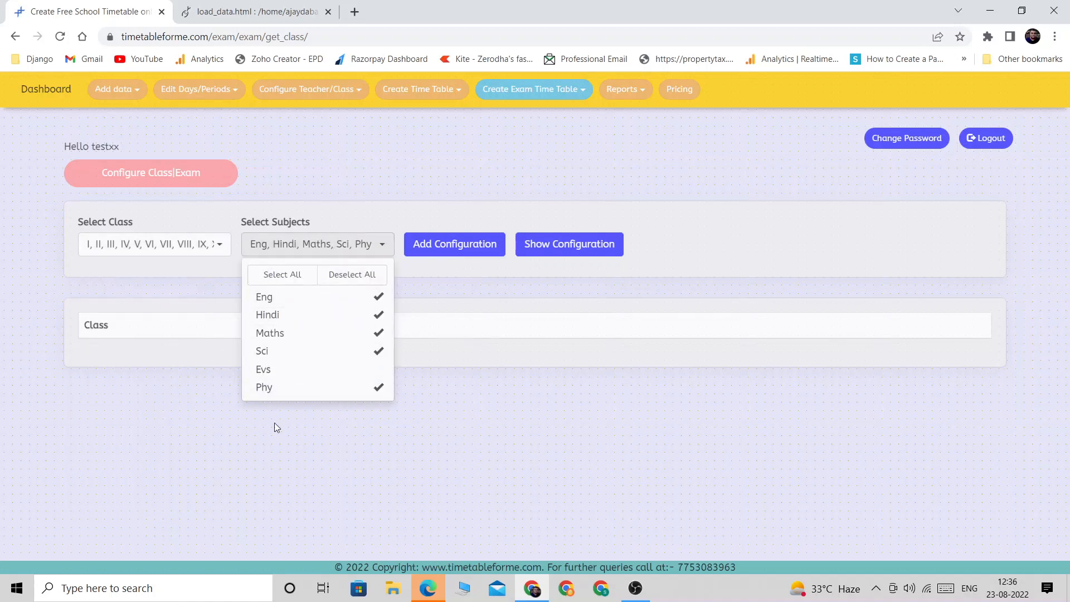
{"action": "left_click", "coordinate": [289, 385]}
{"action": "left_click", "coordinate": [461, 290]}
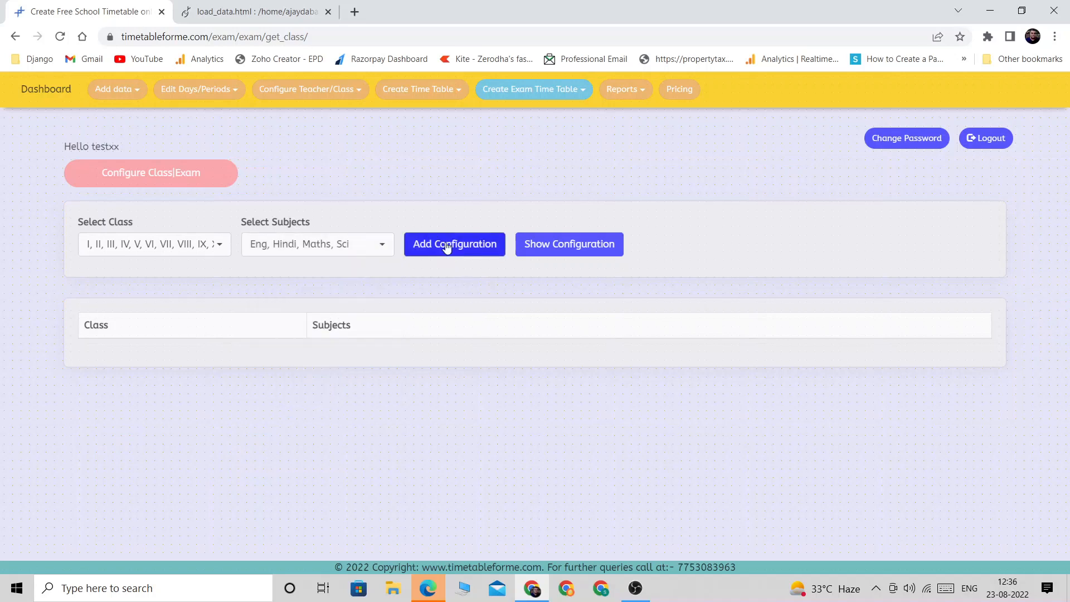
{"action": "left_click", "coordinate": [446, 247]}
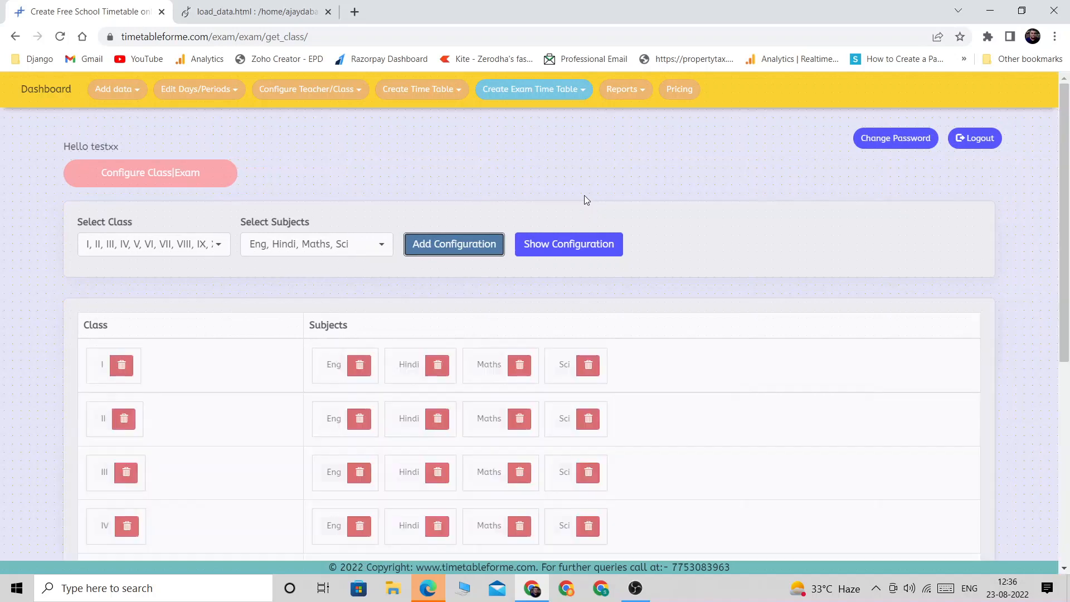
Step: Review the selected classes and subjects and the exam subjects configured for classes I to X
{"action": "left_click", "coordinate": [143, 243]}
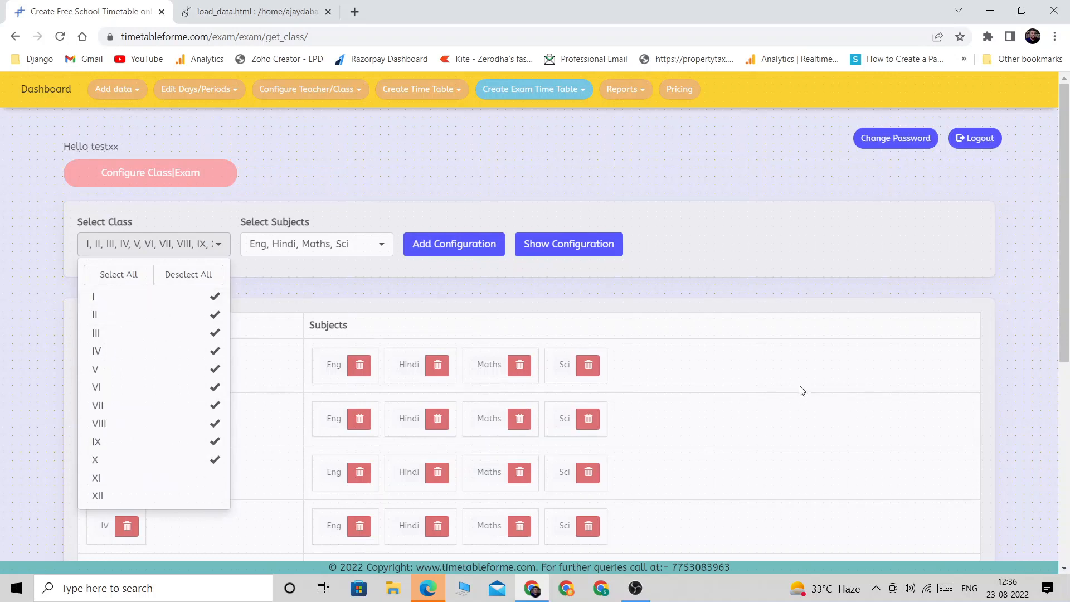
{"action": "left_click", "coordinate": [782, 374]}
{"action": "scroll", "coordinate": [781, 375], "scroll_direction": "down", "scroll_amount": 3}
{"action": "scroll", "coordinate": [780, 375], "scroll_direction": "up", "scroll_amount": 1}
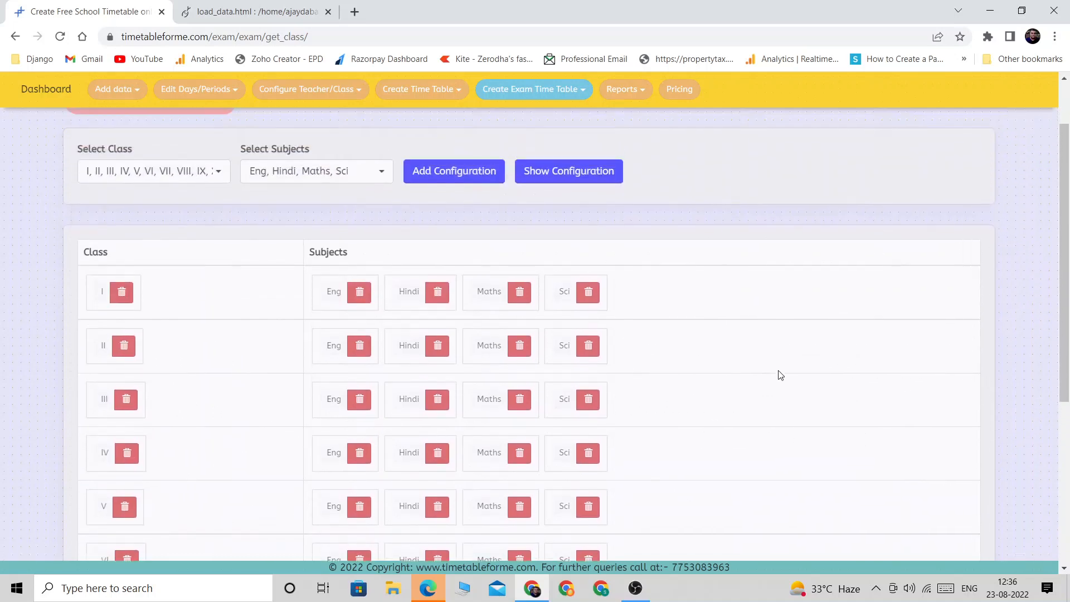
{"action": "scroll", "coordinate": [780, 374], "scroll_direction": "down", "scroll_amount": 3}
{"action": "scroll", "coordinate": [780, 374], "scroll_direction": "up", "scroll_amount": 3}
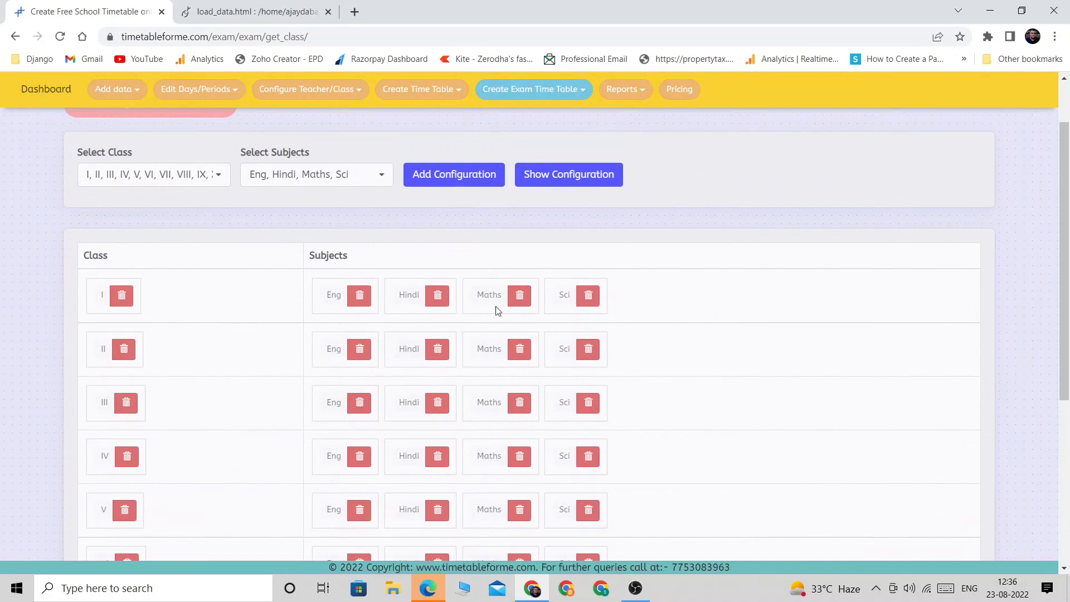
{"action": "left_click", "coordinate": [369, 169]}
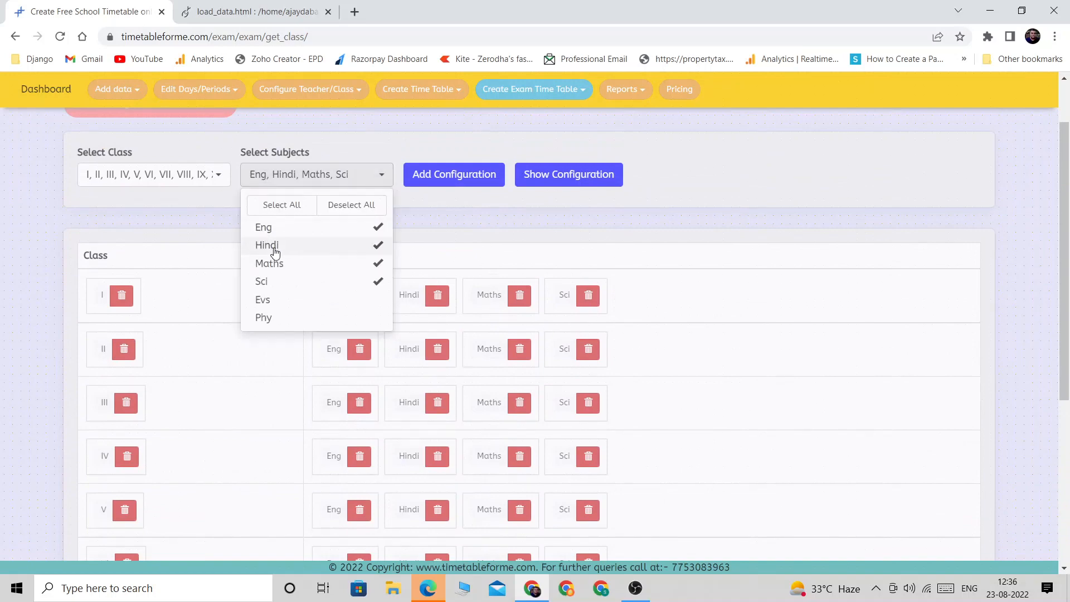
{"action": "left_click", "coordinate": [750, 350]}
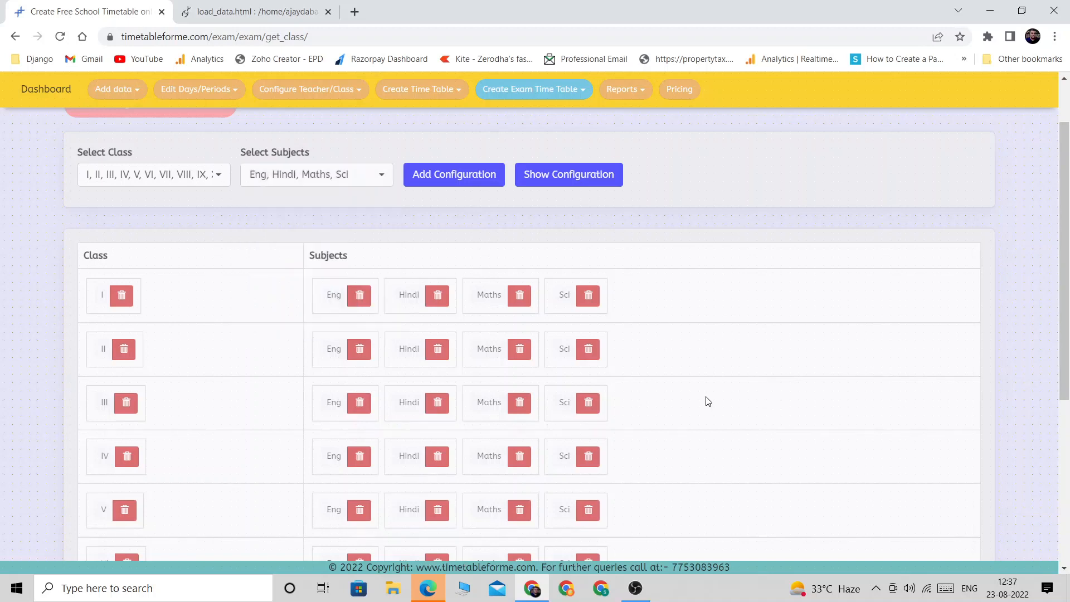
{"action": "scroll", "coordinate": [707, 401], "scroll_direction": "down", "scroll_amount": 5}
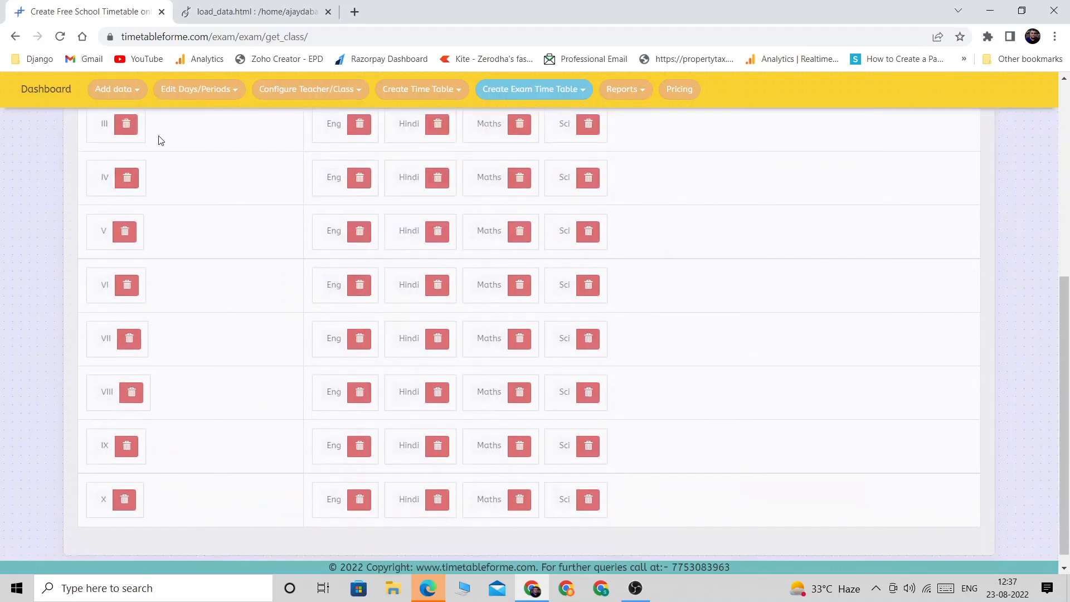
{"action": "scroll", "coordinate": [151, 525], "scroll_direction": "up", "scroll_amount": 3}
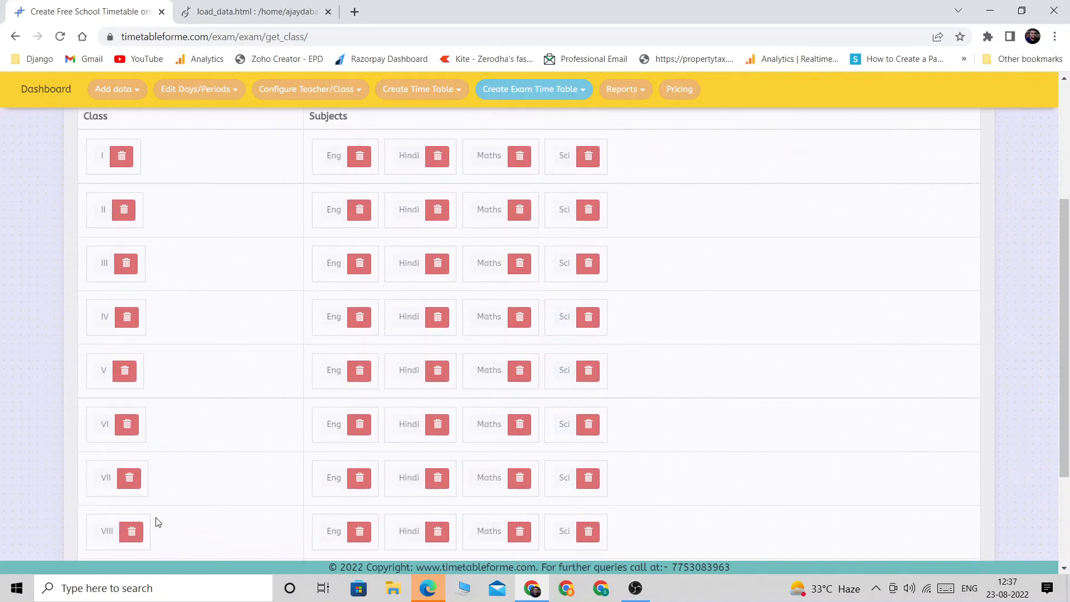
{"action": "scroll", "coordinate": [170, 501], "scroll_direction": "up", "scroll_amount": 3}
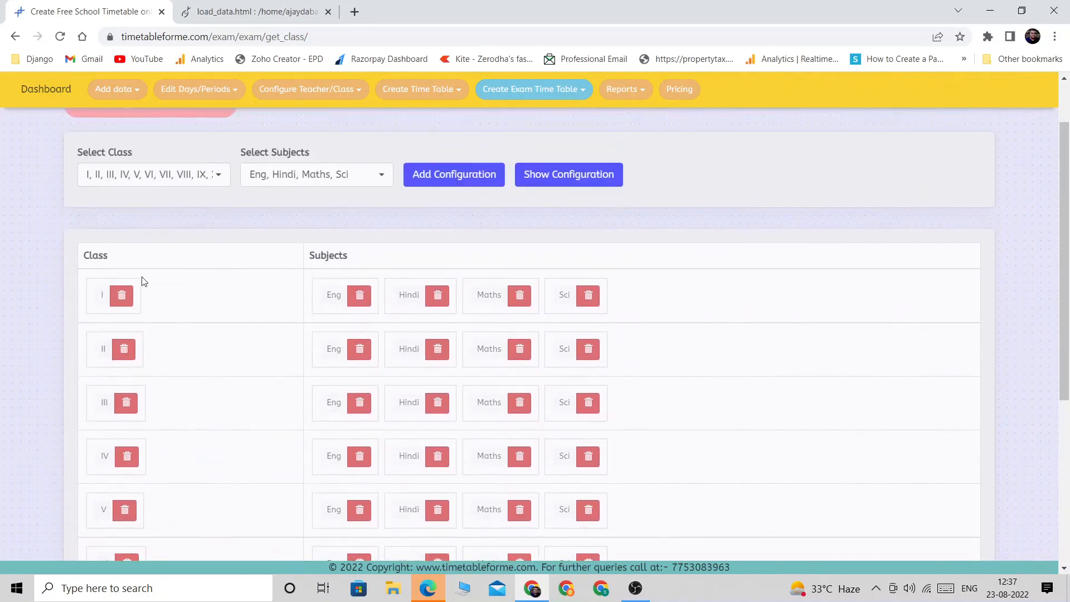
{"action": "left_click", "coordinate": [168, 175]}
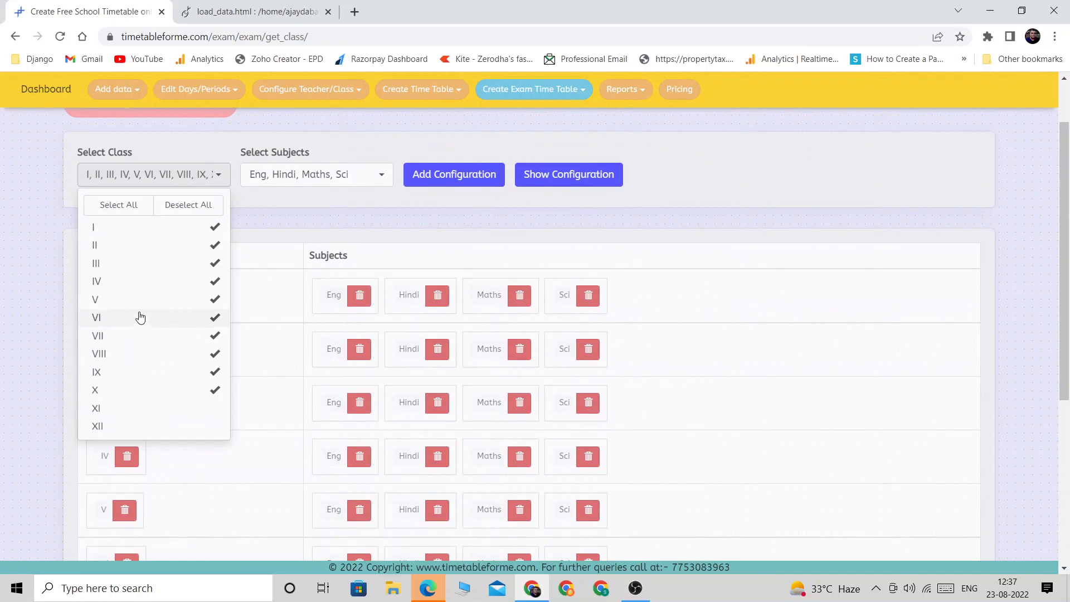
{"action": "left_click", "coordinate": [360, 174]}
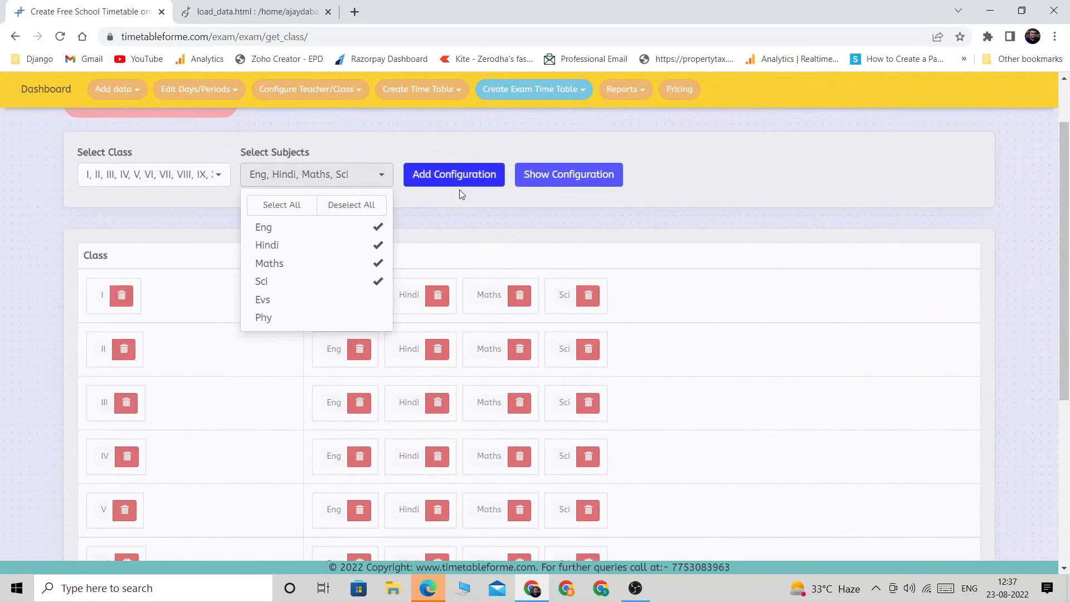
Step: Clear the class selection and choose only classes XI and XII for the exam configuration
{"action": "left_click", "coordinate": [195, 177]}
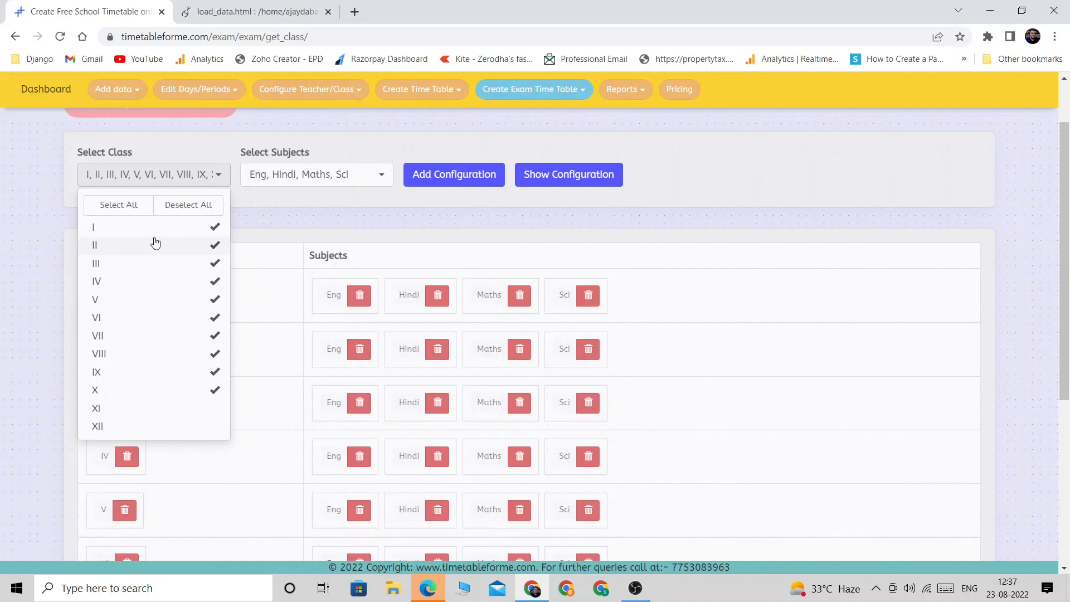
{"action": "left_click", "coordinate": [167, 206]}
{"action": "left_click", "coordinate": [121, 207]}
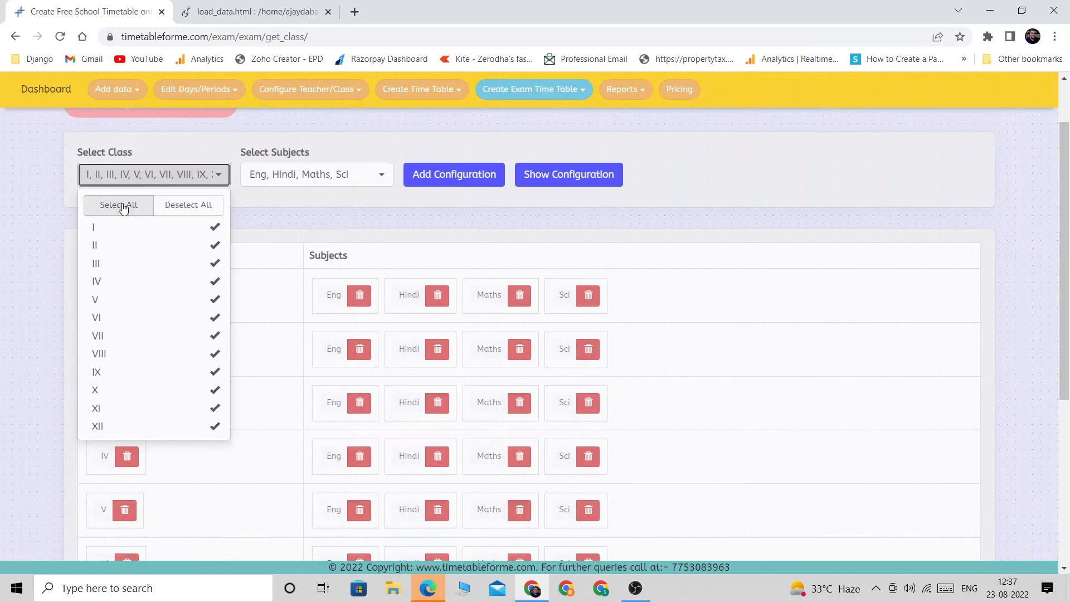
{"action": "left_click", "coordinate": [166, 206]}
{"action": "left_click", "coordinate": [122, 412]}
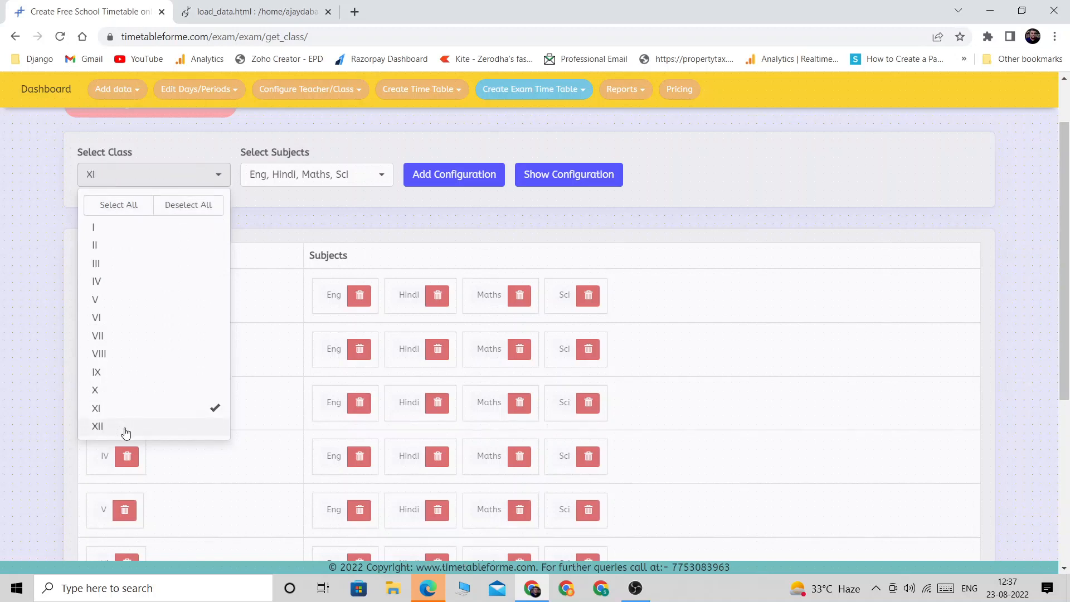
{"action": "left_click", "coordinate": [125, 429]}
Step: Include Evs and Phy in the subjects and add the configuration for classes XI and XII
{"action": "left_click", "coordinate": [351, 180]}
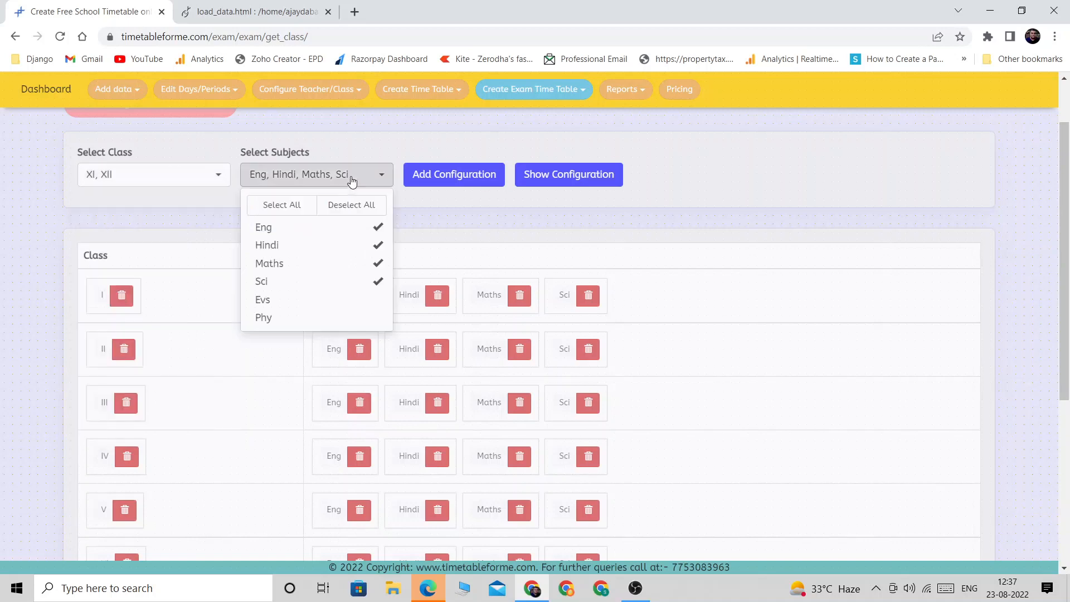
{"action": "left_click", "coordinate": [328, 299]}
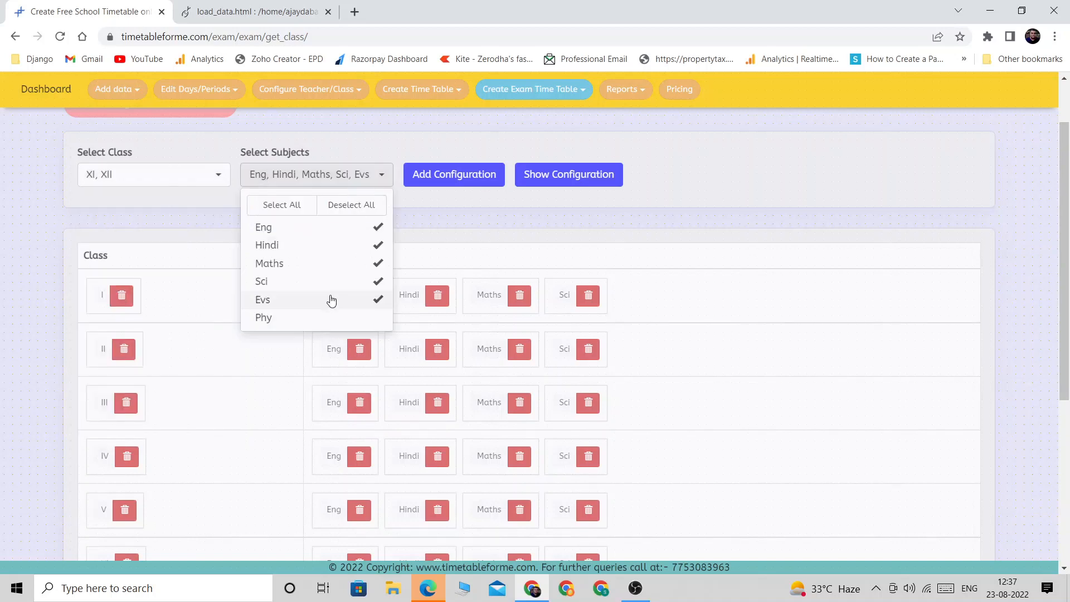
{"action": "left_click", "coordinate": [333, 323]}
{"action": "left_click", "coordinate": [425, 208]}
{"action": "left_click", "coordinate": [450, 174]}
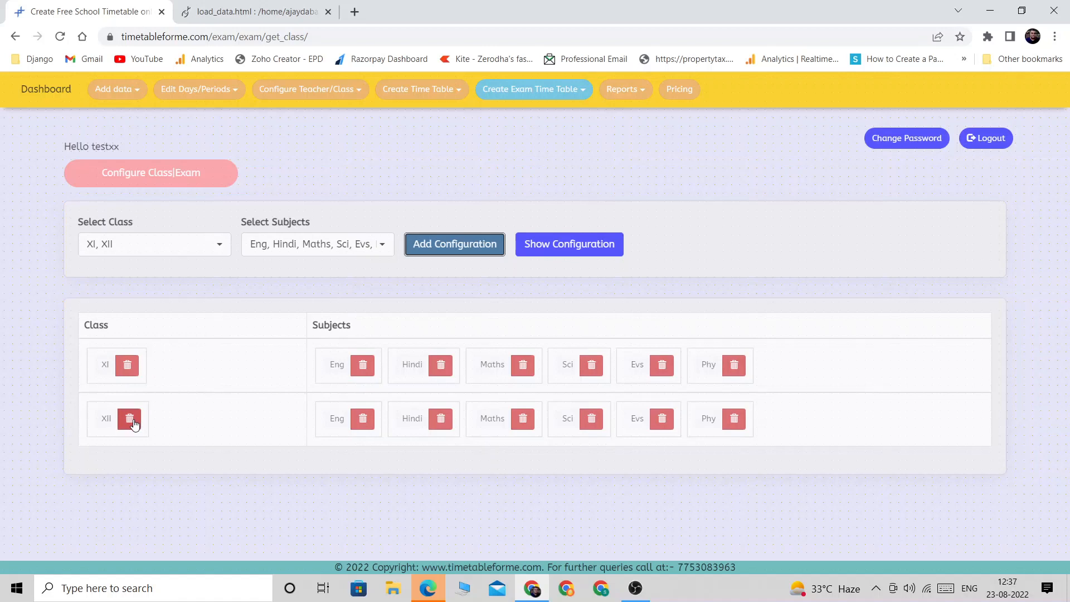
Step: Select all classes, show their exam configuration and review the subjects listed for each class
{"action": "left_click", "coordinate": [146, 246]}
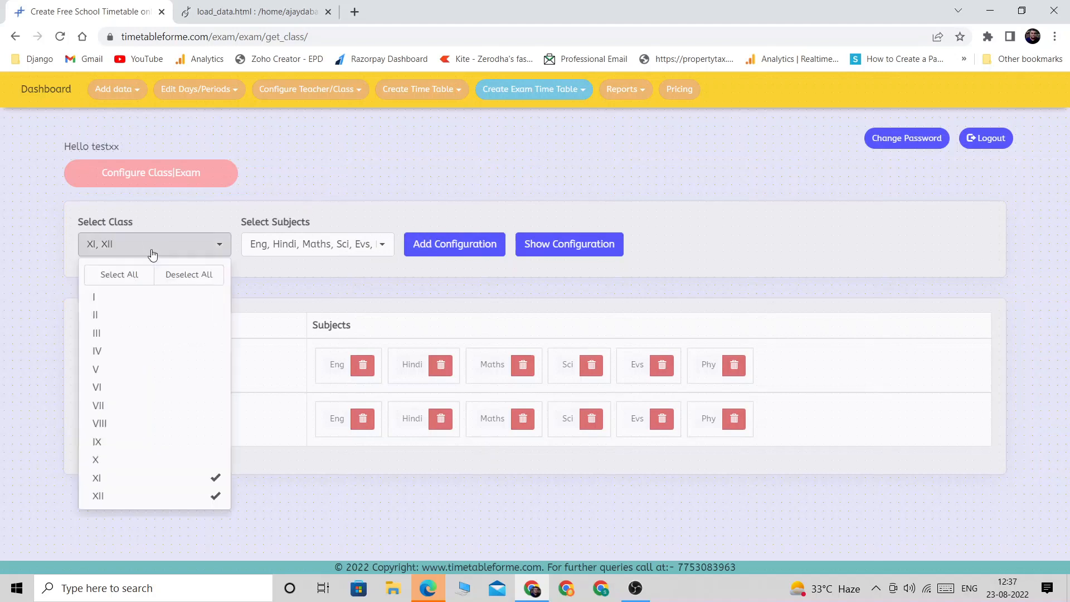
{"action": "left_click", "coordinate": [120, 276]}
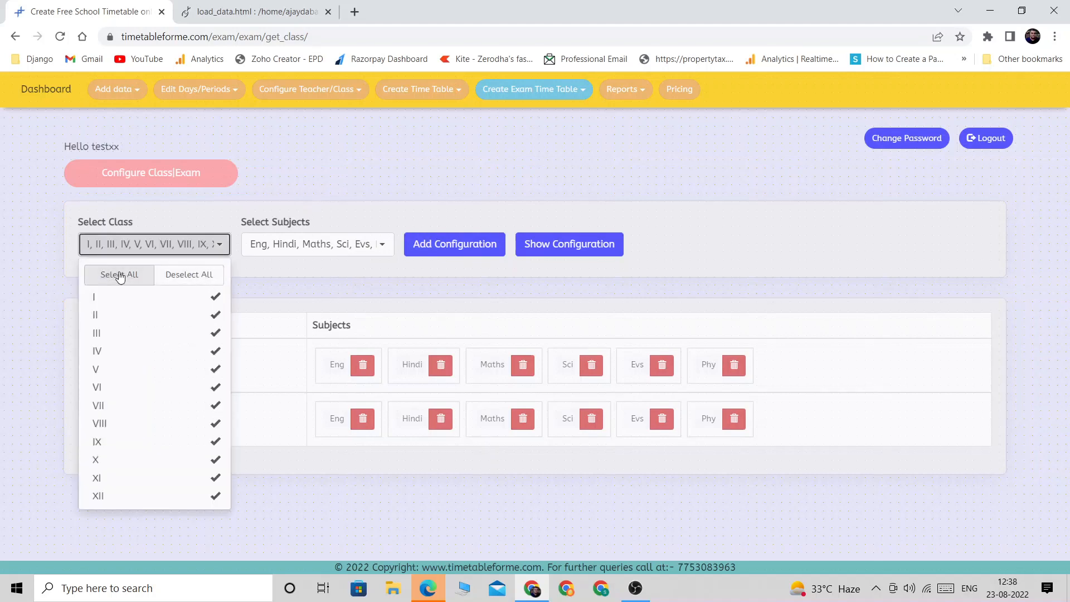
{"action": "left_click", "coordinate": [576, 252]}
{"action": "scroll", "coordinate": [784, 217], "scroll_direction": "down", "scroll_amount": 3}
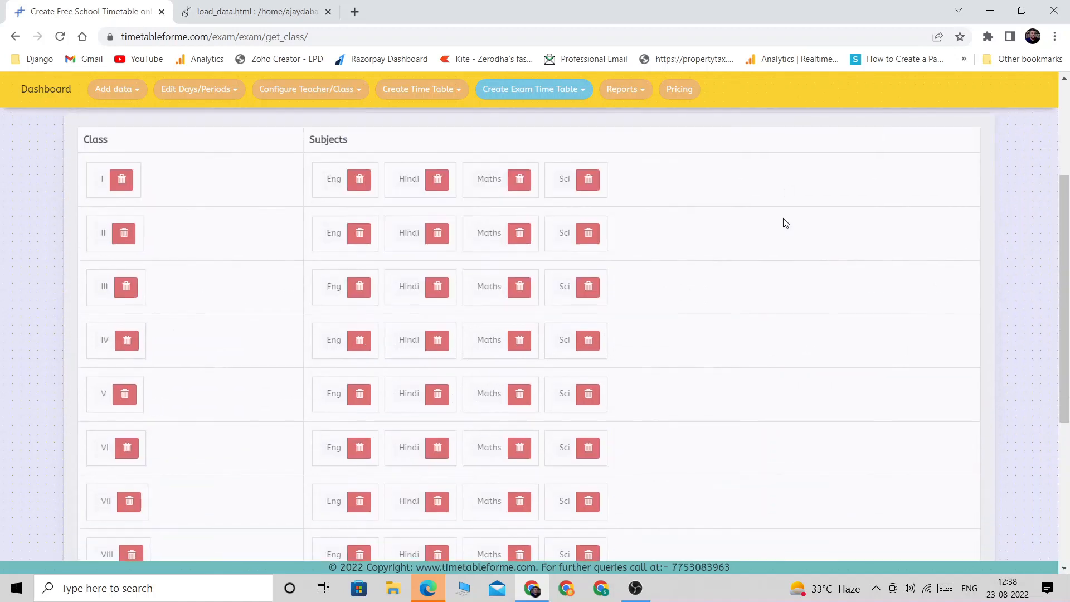
{"action": "scroll", "coordinate": [785, 223], "scroll_direction": "down", "scroll_amount": 1}
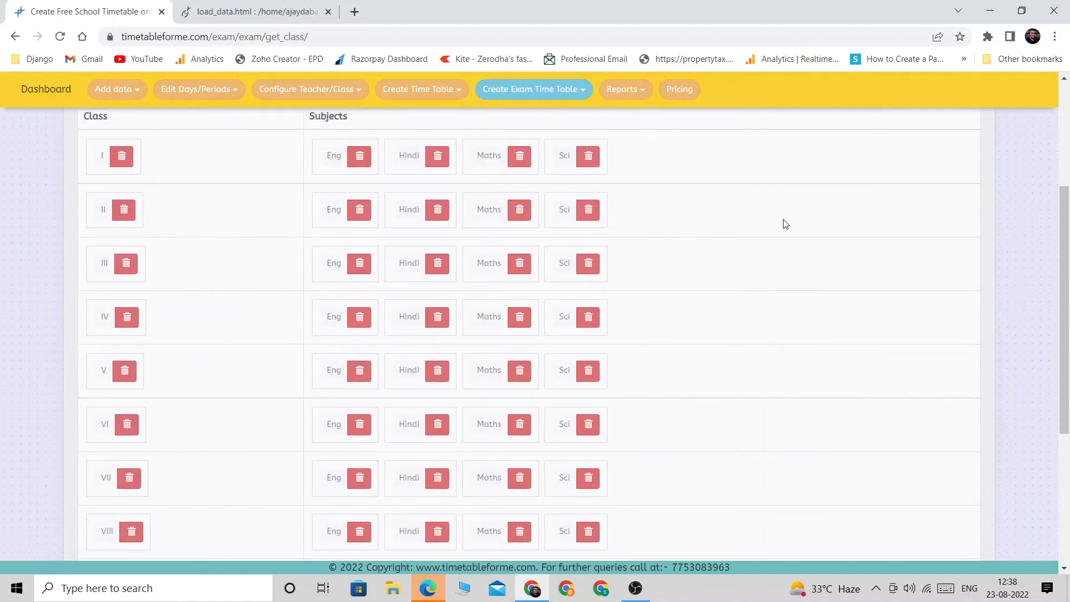
{"action": "scroll", "coordinate": [203, 428], "scroll_direction": "down", "scroll_amount": 3}
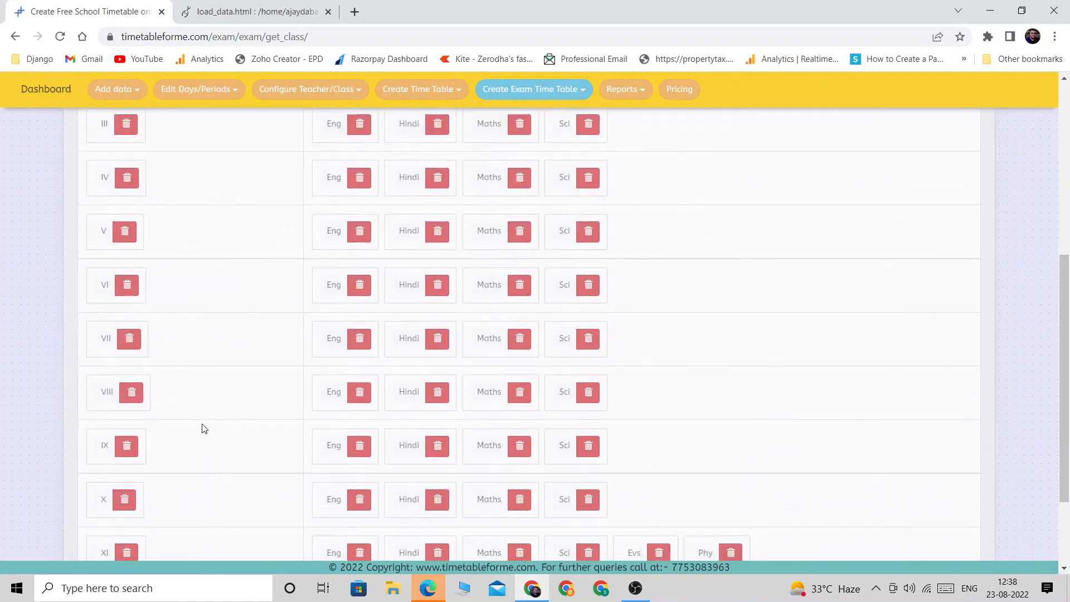
{"action": "scroll", "coordinate": [204, 428], "scroll_direction": "up", "scroll_amount": 2}
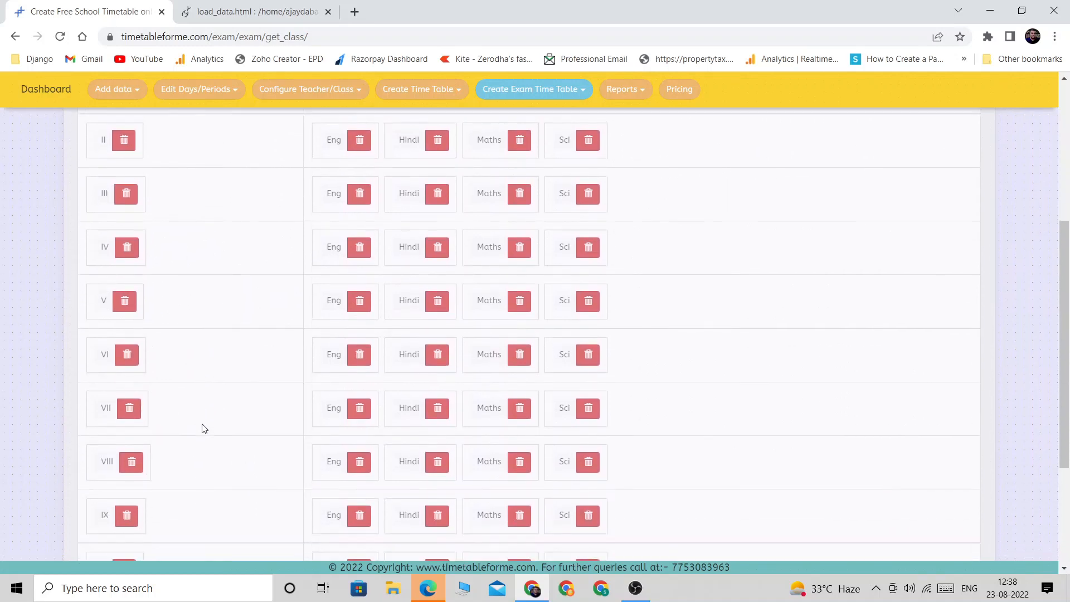
{"action": "scroll", "coordinate": [410, 477], "scroll_direction": "down", "scroll_amount": 4}
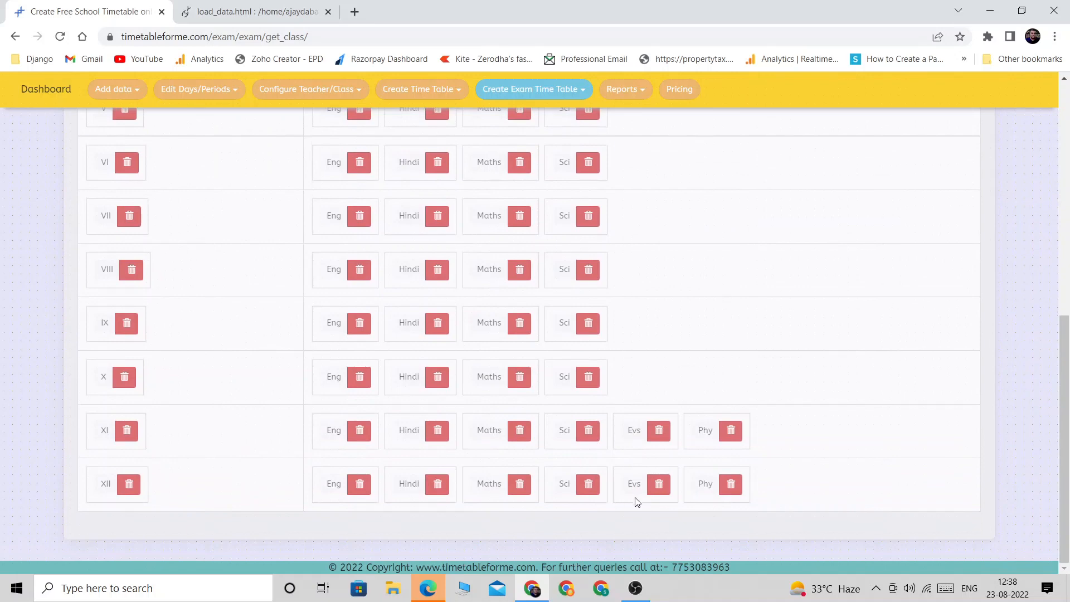
{"action": "scroll", "coordinate": [636, 501], "scroll_direction": "up", "scroll_amount": 8}
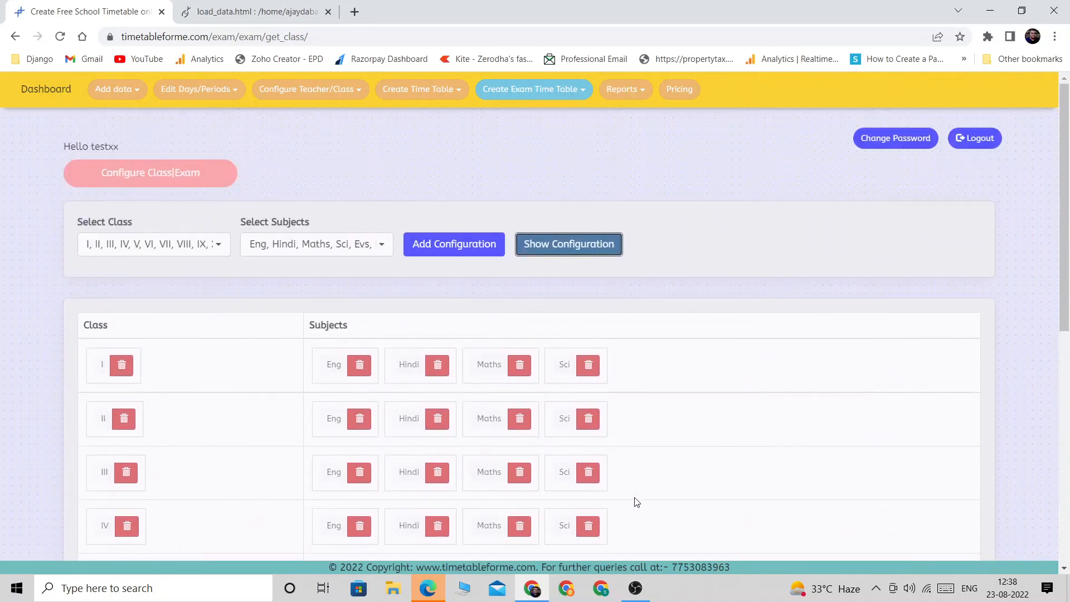
Step: Delete Evs from the configured exam subjects of classes XI and XII
{"action": "scroll", "coordinate": [637, 501], "scroll_direction": "down", "scroll_amount": 2}
{"action": "scroll", "coordinate": [636, 502], "scroll_direction": "down", "scroll_amount": 6}
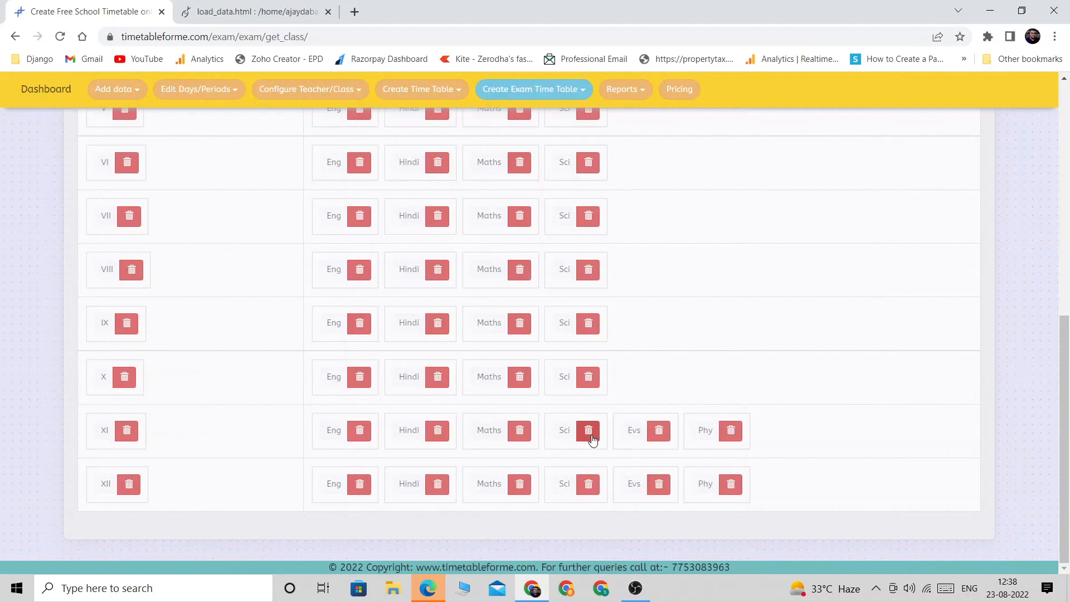
{"action": "left_click", "coordinate": [657, 433]}
{"action": "left_click", "coordinate": [657, 485]}
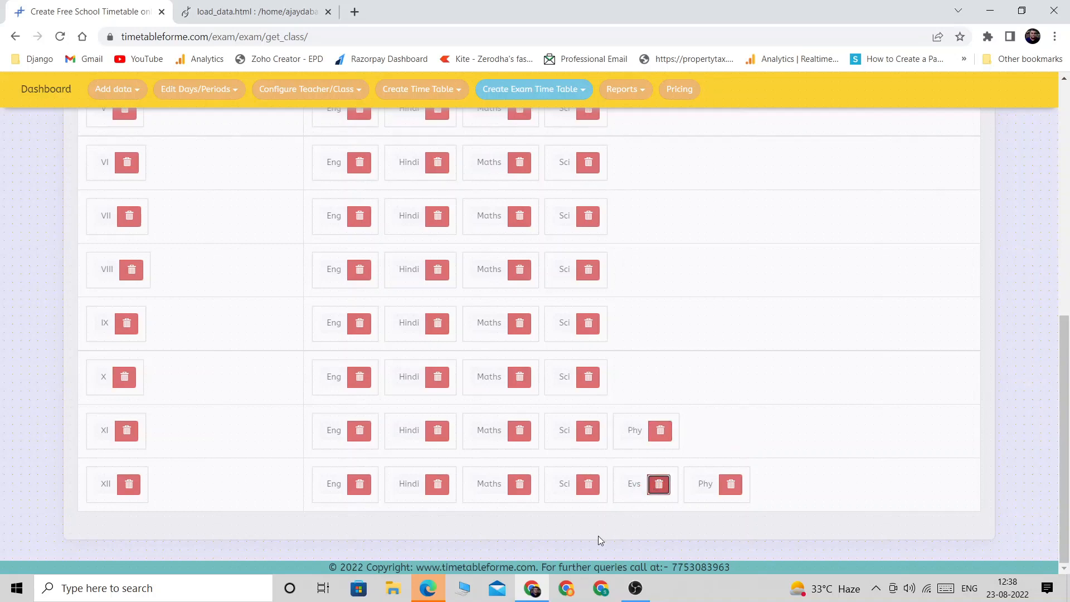
Step: Delete the whole exam subject configuration of class I
{"action": "scroll", "coordinate": [241, 542], "scroll_direction": "up", "scroll_amount": 8}
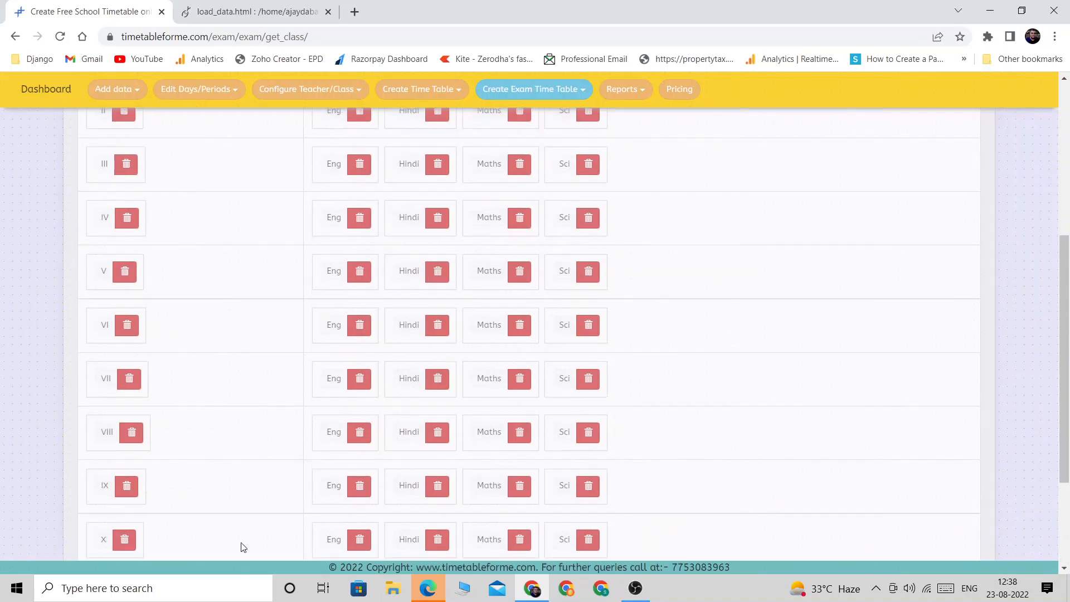
{"action": "scroll", "coordinate": [110, 361], "scroll_direction": "down", "scroll_amount": 1}
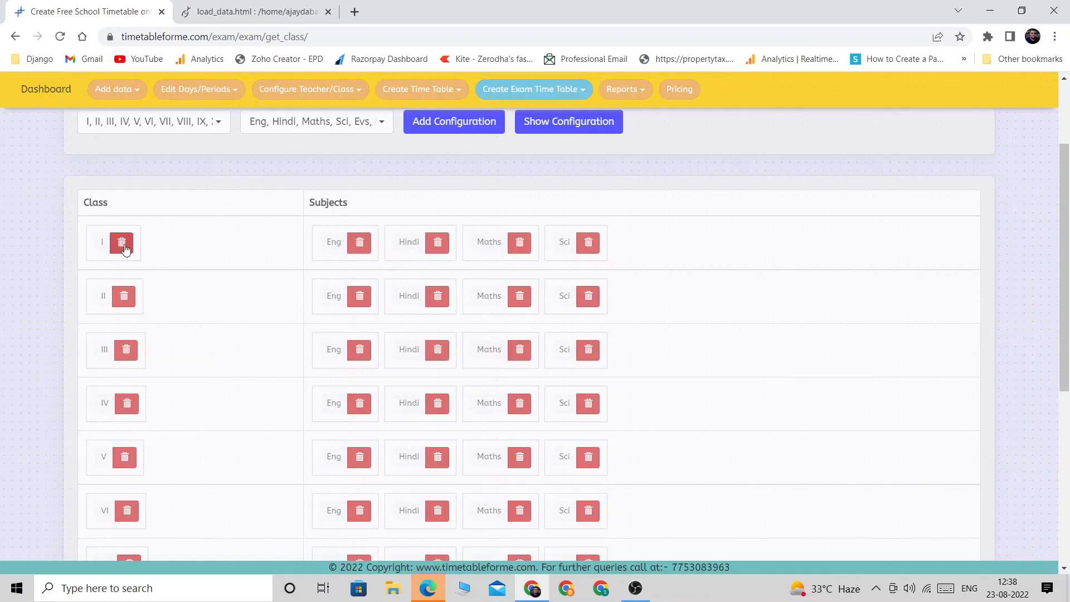
{"action": "left_click", "coordinate": [126, 249]}
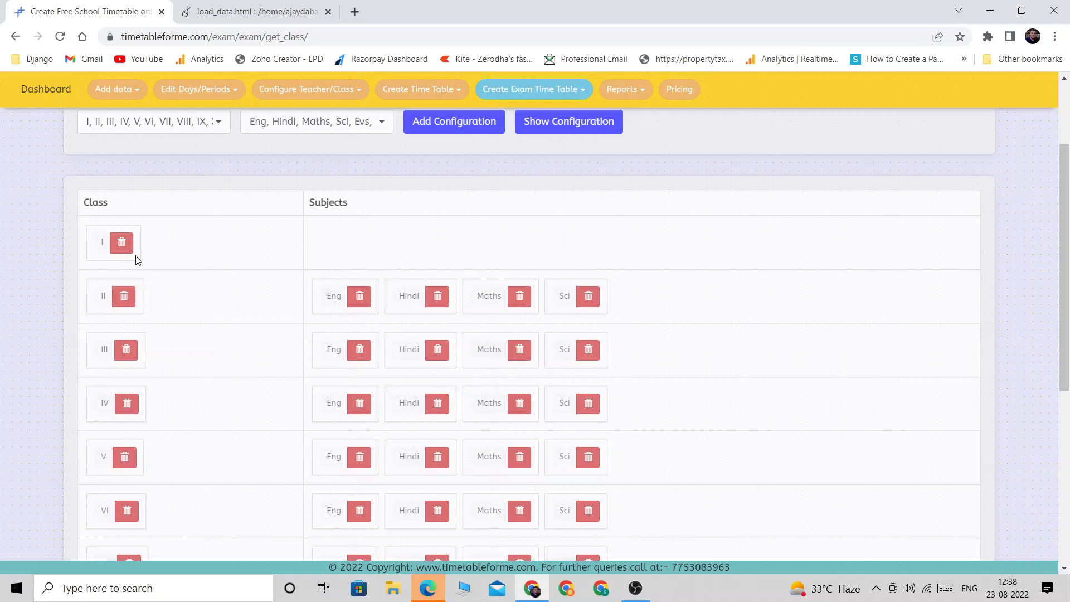
Step: Exclude classes XI and XII from the class selection, keeping classes I to X selected
{"action": "scroll", "coordinate": [169, 284], "scroll_direction": "up", "scroll_amount": 1}
{"action": "left_click", "coordinate": [191, 192]}
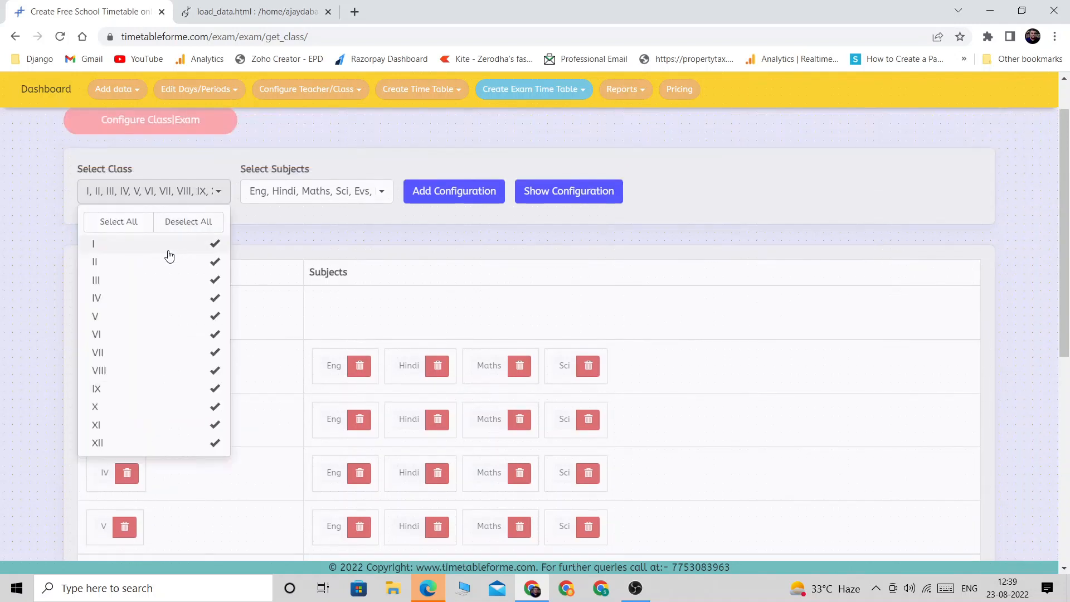
{"action": "left_click", "coordinate": [299, 202]}
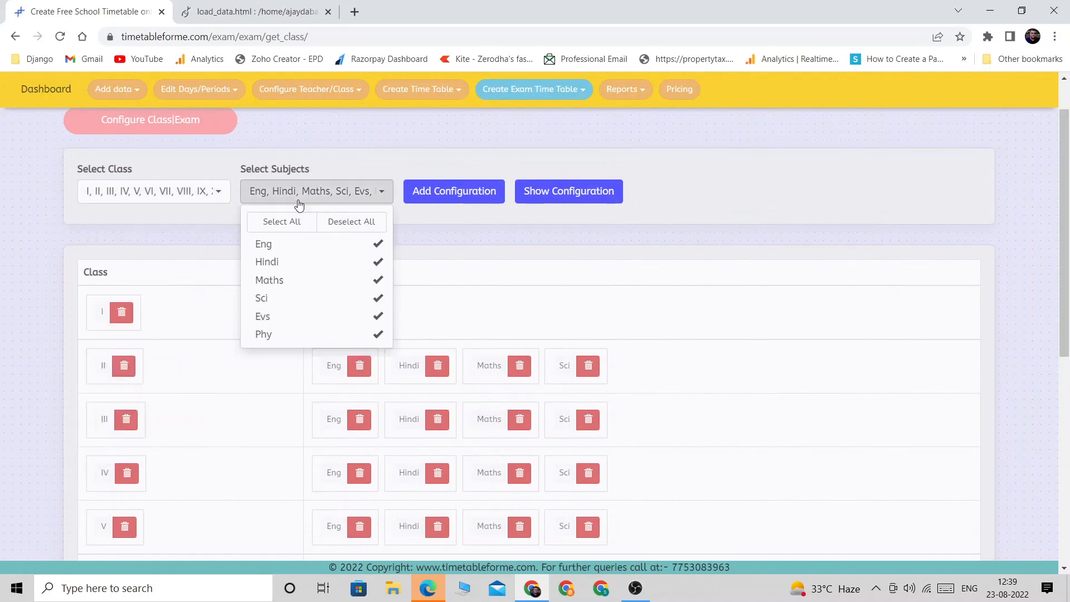
{"action": "left_click", "coordinate": [203, 193]}
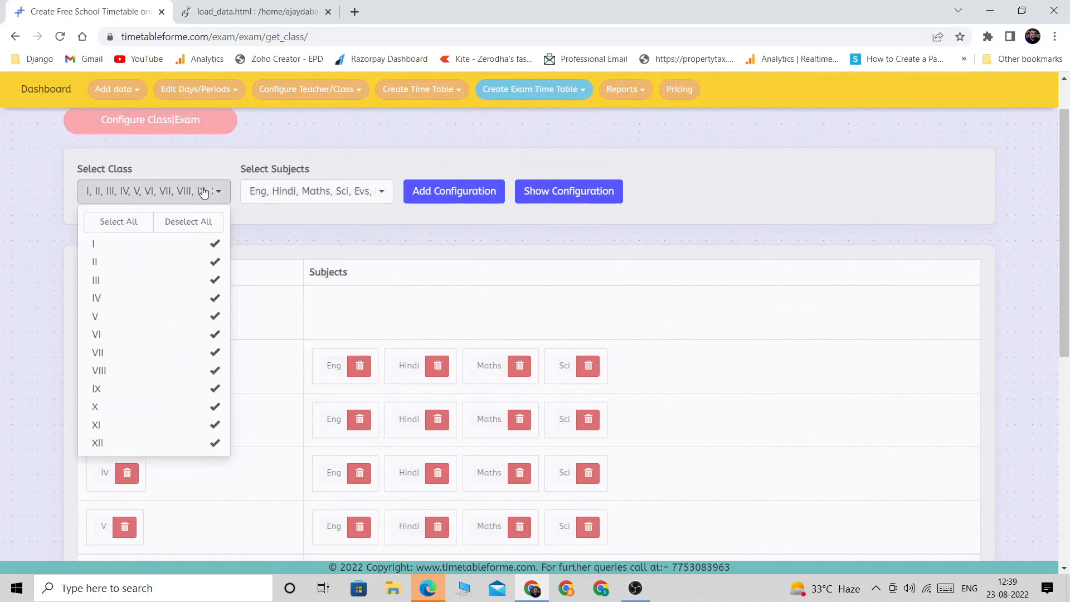
{"action": "left_click", "coordinate": [140, 424]}
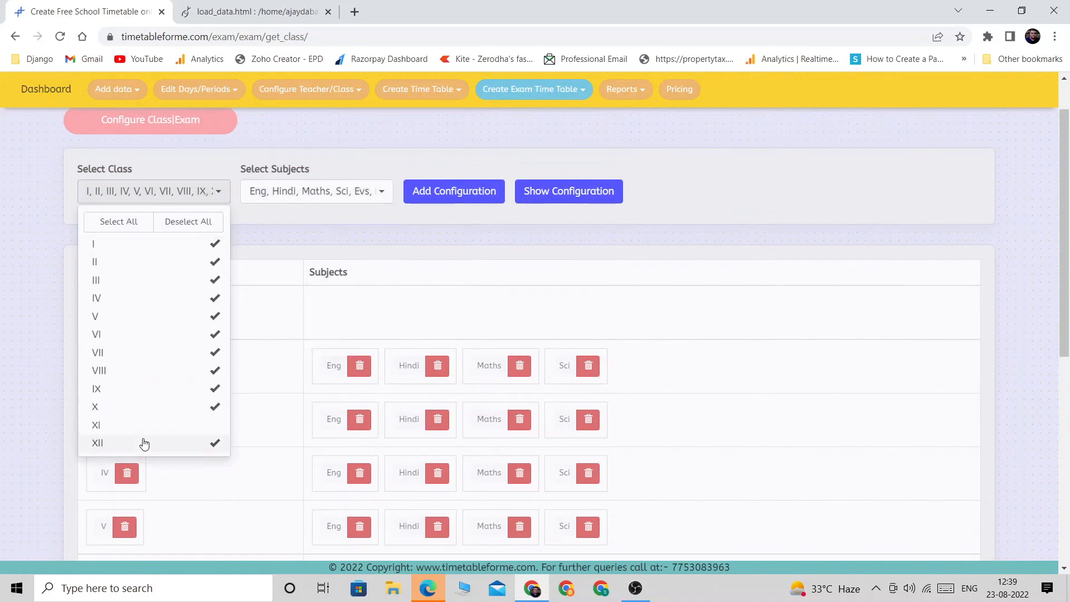
{"action": "left_click", "coordinate": [143, 442]}
Step: Exclude Evs and Phy from the subject selection and add the Eng, Hindi, Maths and Sci configuration to classes I to X
{"action": "left_click", "coordinate": [314, 192]}
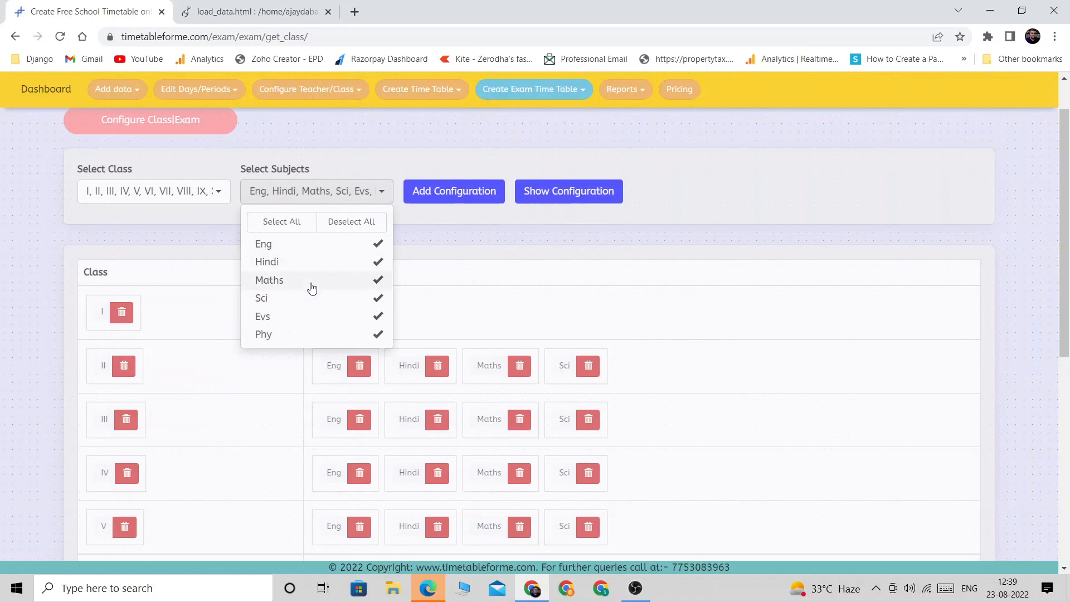
{"action": "left_click", "coordinate": [309, 316]}
{"action": "left_click", "coordinate": [313, 334]}
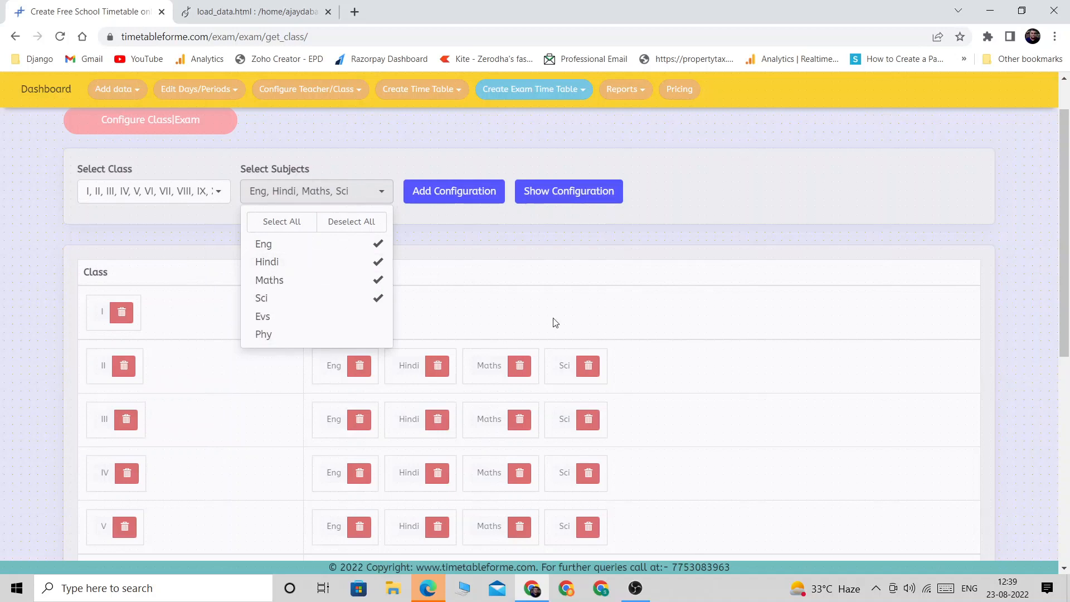
{"action": "left_click", "coordinate": [423, 194]}
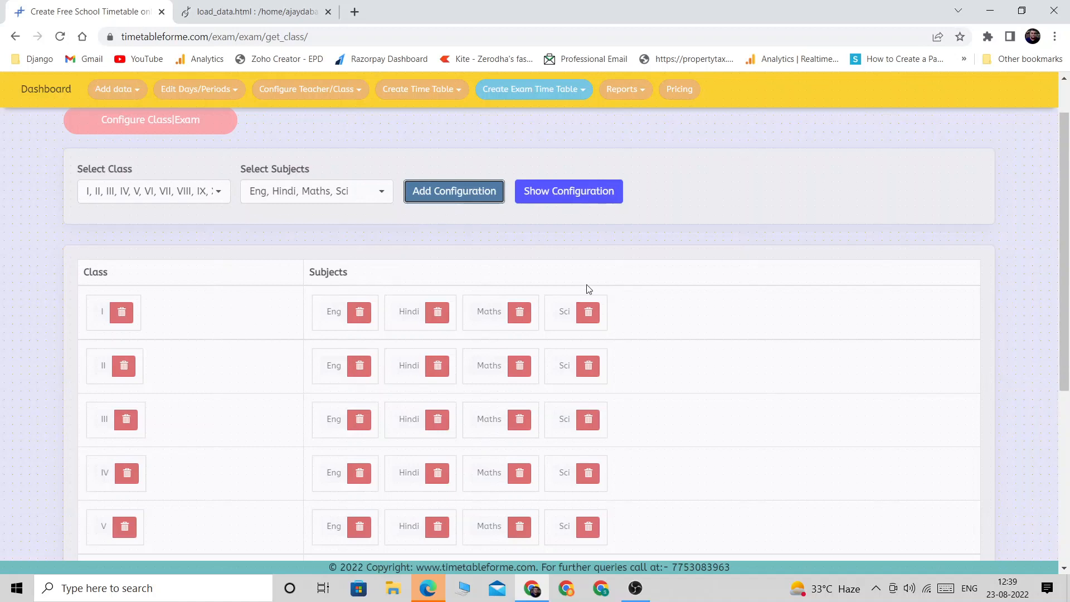
Step: Include all classes in the selection, show their exam configuration and check the subjects of every class from I to XII
{"action": "left_click", "coordinate": [158, 191]}
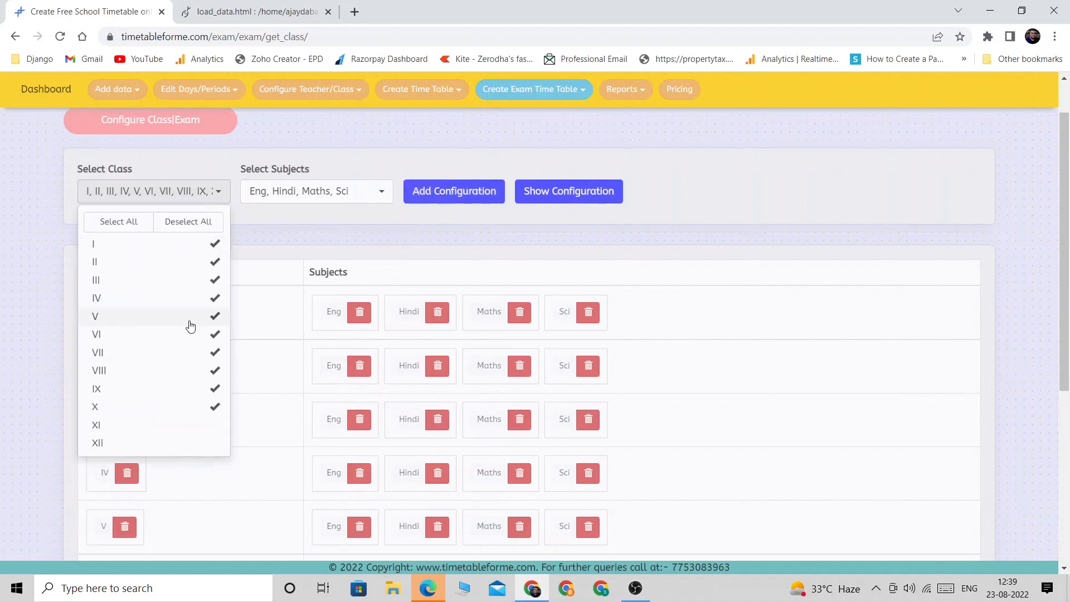
{"action": "scroll", "coordinate": [700, 330], "scroll_direction": "down", "scroll_amount": 4}
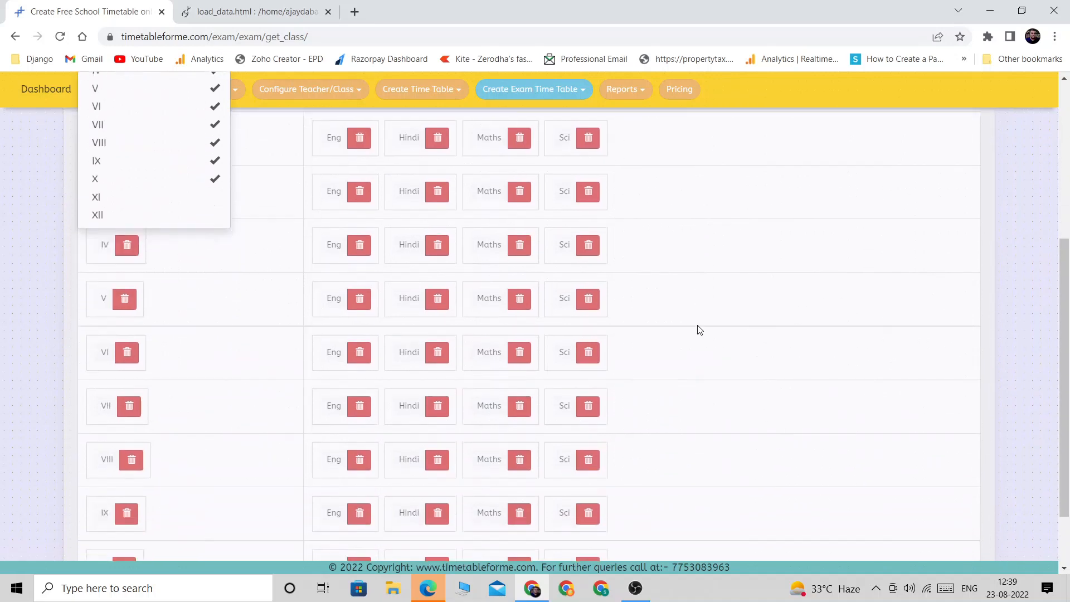
{"action": "scroll", "coordinate": [699, 330], "scroll_direction": "down", "scroll_amount": 2}
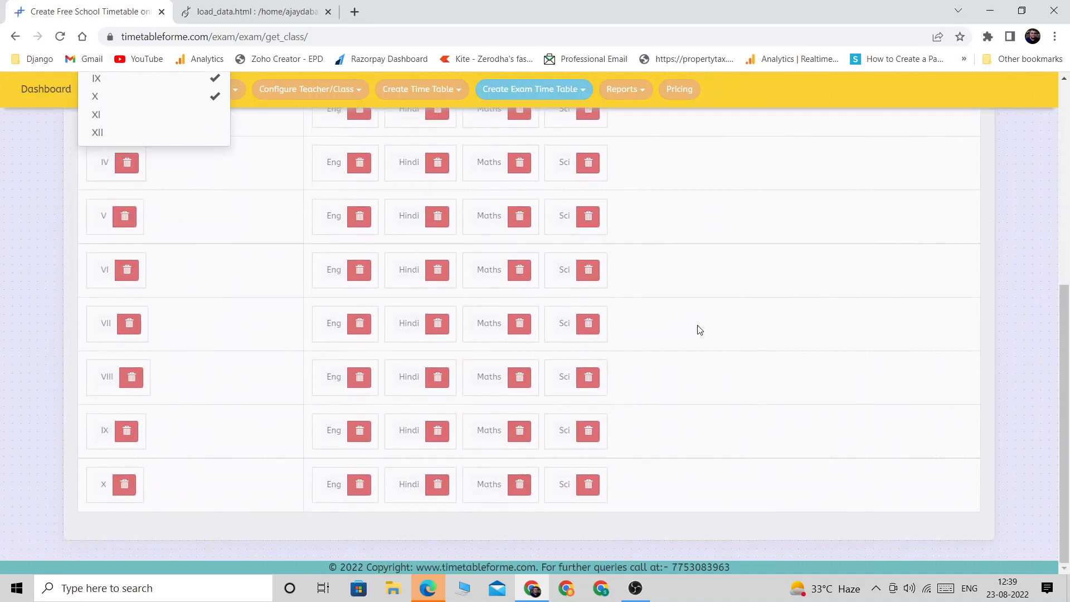
{"action": "scroll", "coordinate": [700, 330], "scroll_direction": "up", "scroll_amount": 5}
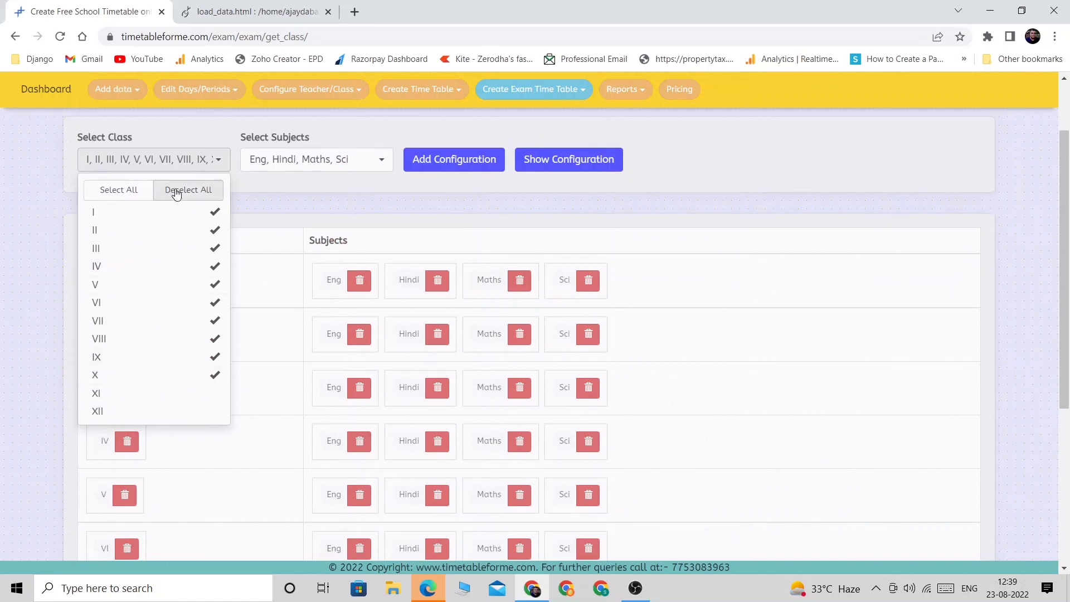
{"action": "left_click", "coordinate": [117, 188]}
{"action": "left_click", "coordinate": [576, 164]}
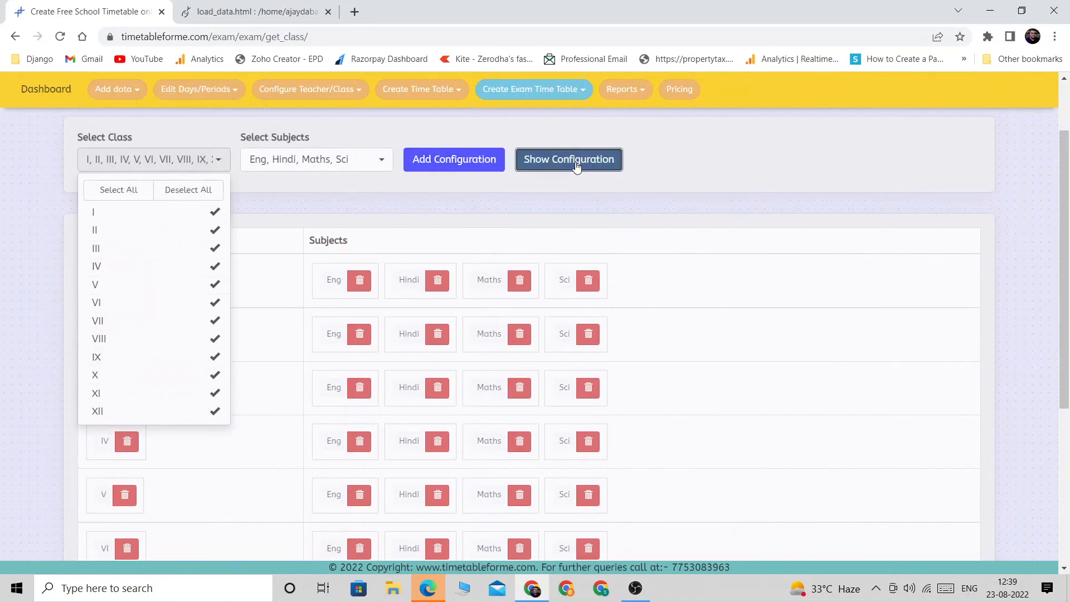
{"action": "scroll", "coordinate": [749, 162], "scroll_direction": "down", "scroll_amount": 5}
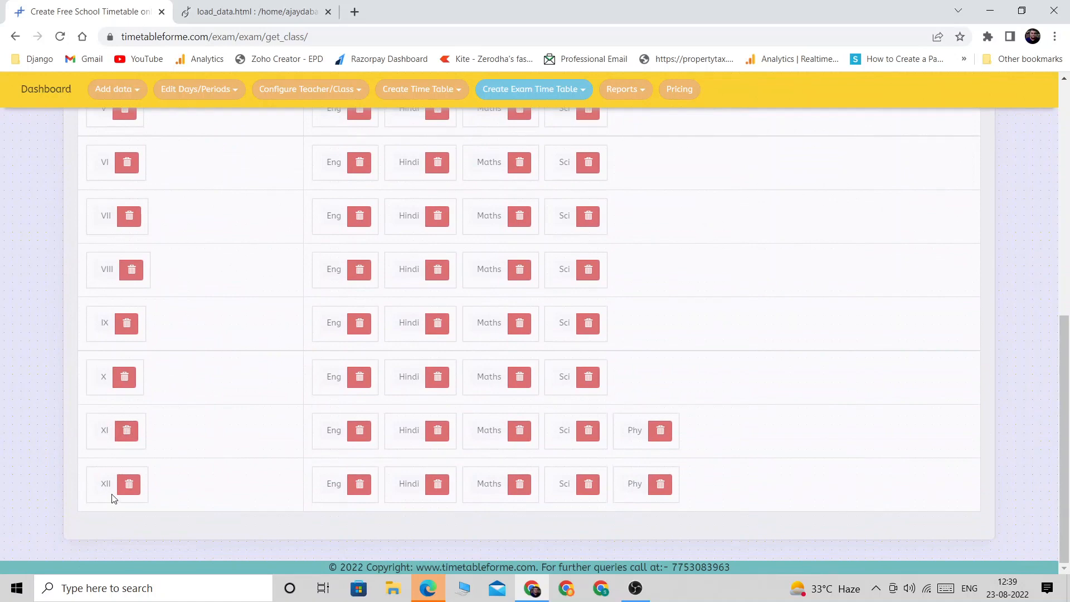
{"action": "scroll", "coordinate": [841, 326], "scroll_direction": "up", "scroll_amount": 10}
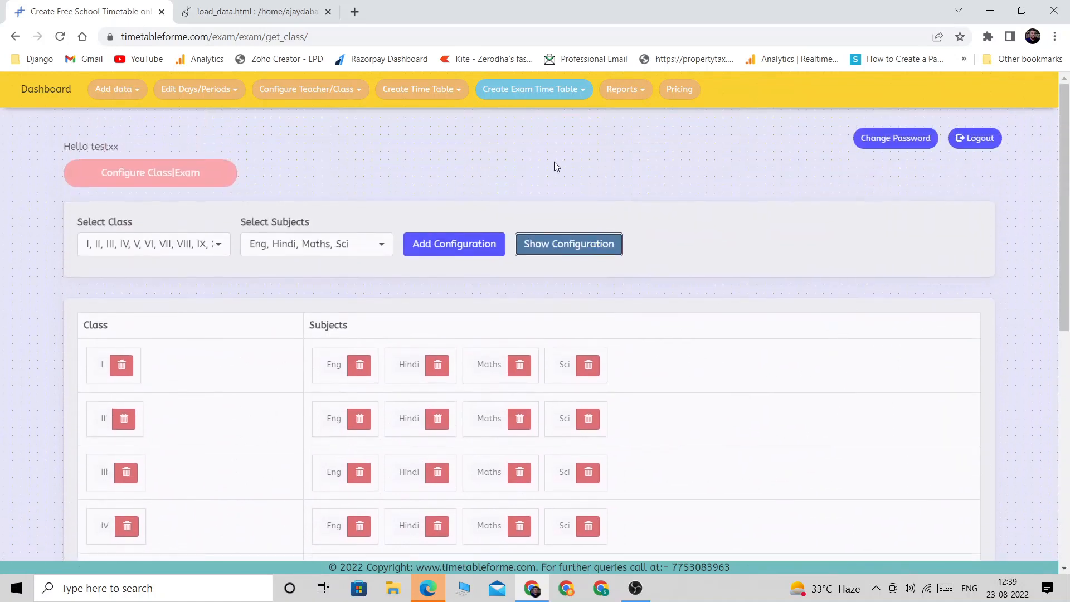
Step: Open the exam timetable setup page and inspect the exam date field and its calendar, keeping the date 23-08-2022
{"action": "left_click", "coordinate": [552, 89]}
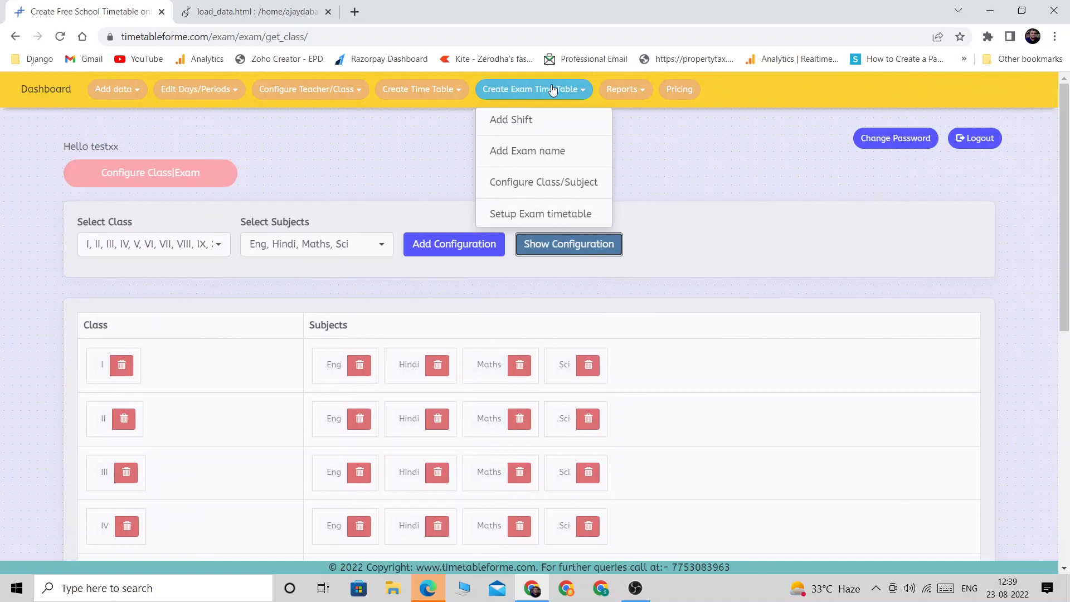
{"action": "left_click", "coordinate": [520, 217]}
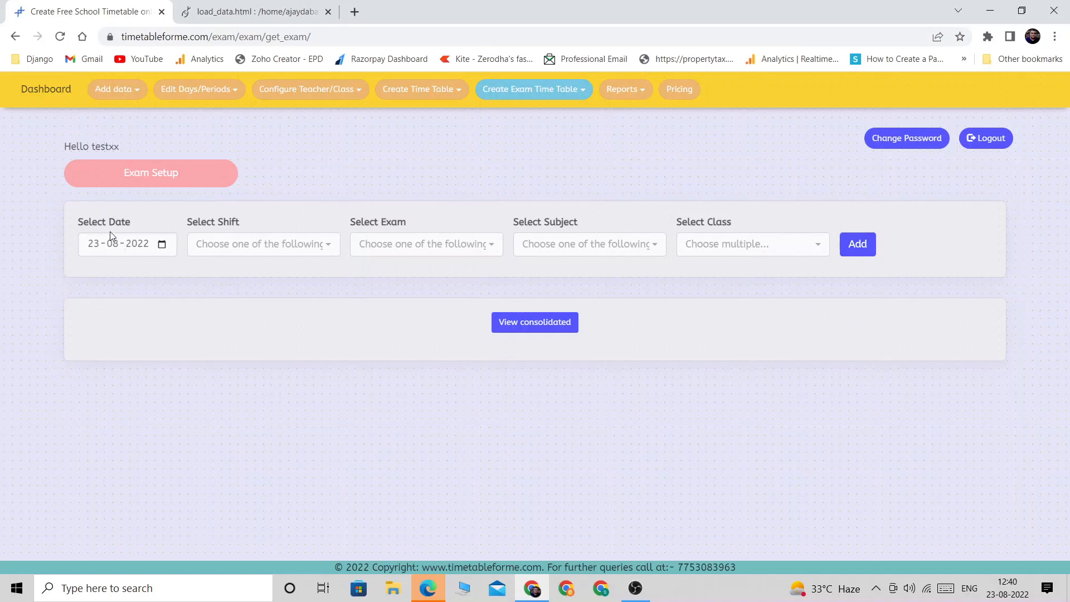
{"action": "left_click", "coordinate": [112, 247]}
{"action": "left_click", "coordinate": [93, 249]}
{"action": "left_click", "coordinate": [115, 249]}
{"action": "left_click", "coordinate": [147, 245]}
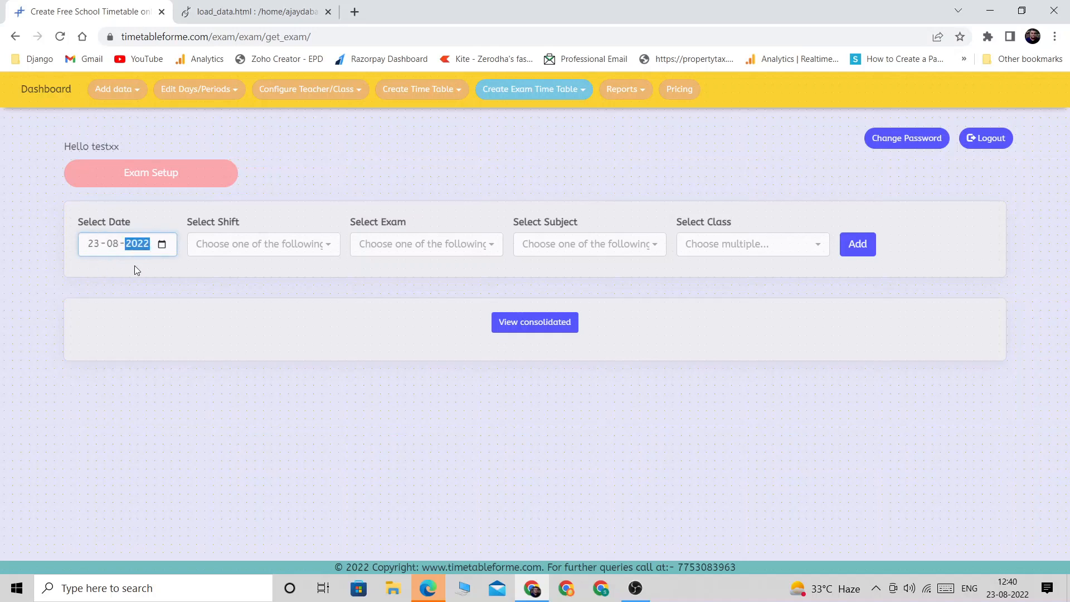
{"action": "left_click", "coordinate": [162, 248]}
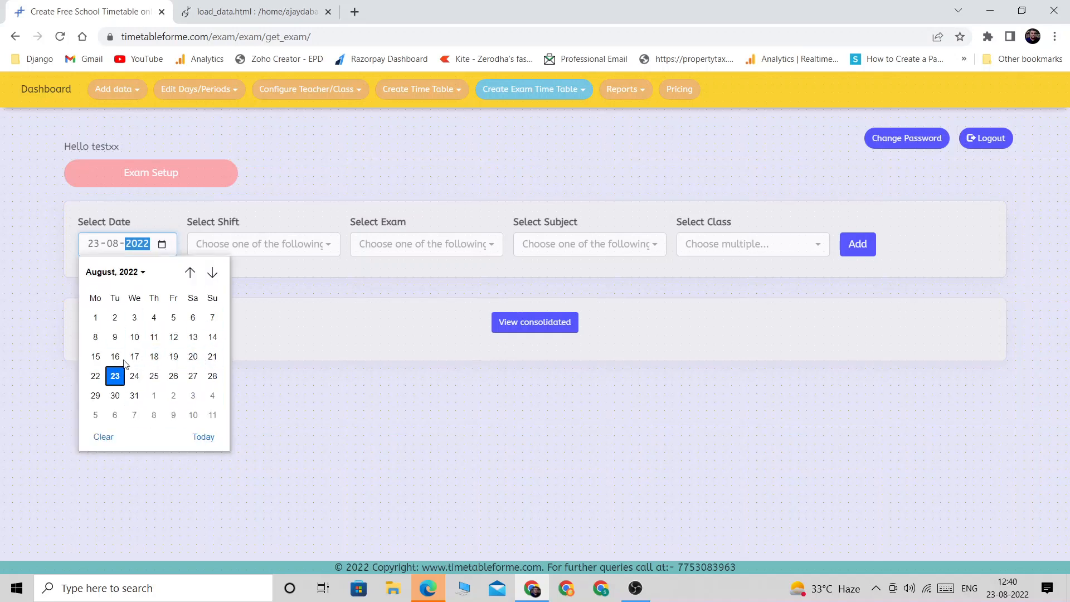
{"action": "left_click", "coordinate": [28, 248]}
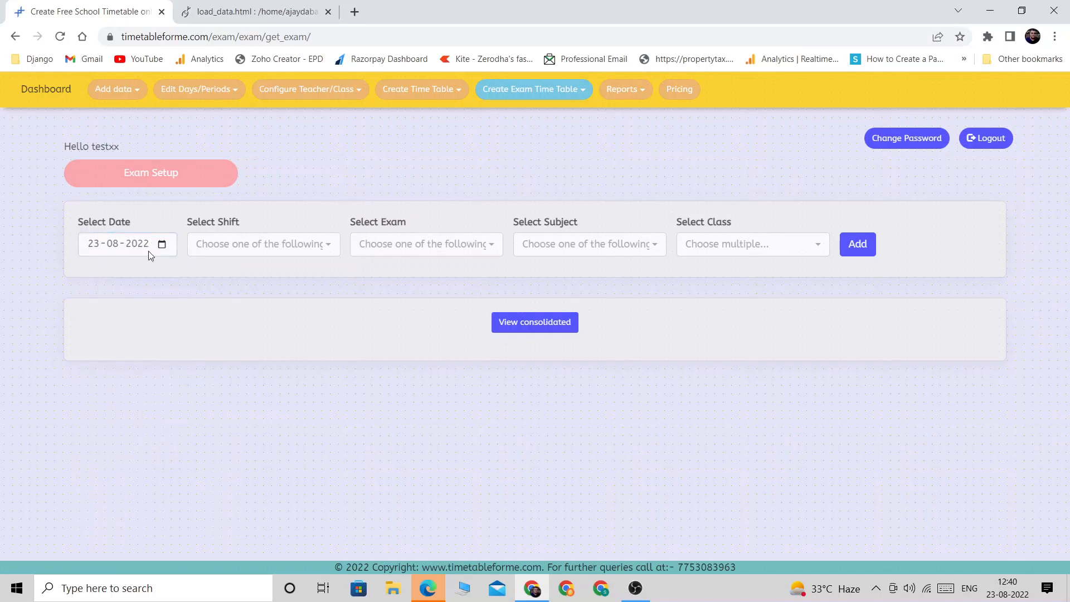
Step: Choose Shift-1 as the shift and UT-1 as the exam for the timetable entry
{"action": "left_click", "coordinate": [281, 247]}
{"action": "left_click", "coordinate": [263, 277]}
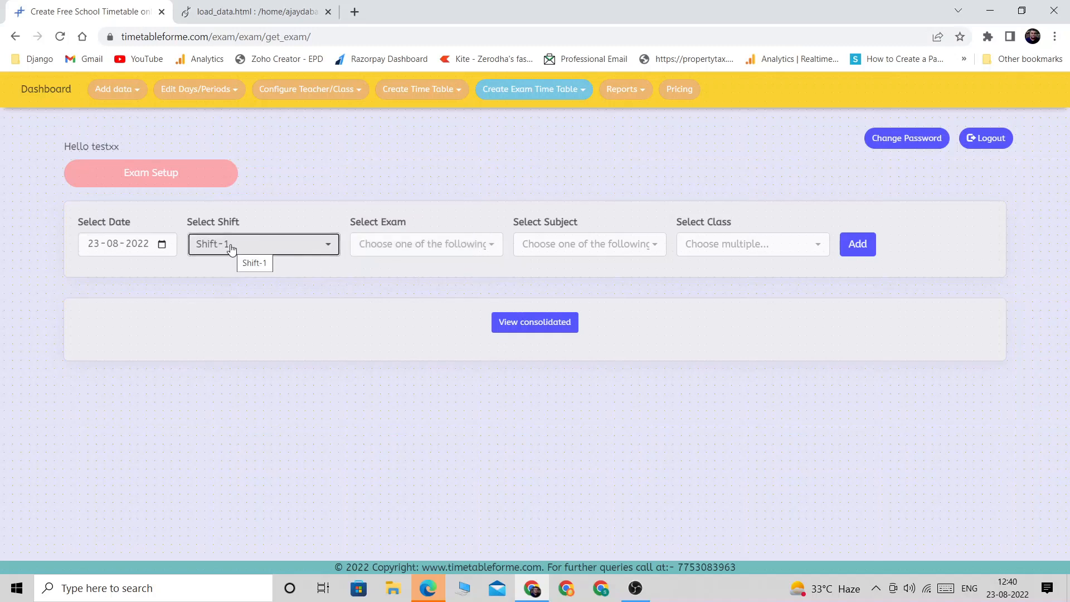
{"action": "left_click", "coordinate": [420, 248]}
{"action": "left_click", "coordinate": [417, 276]}
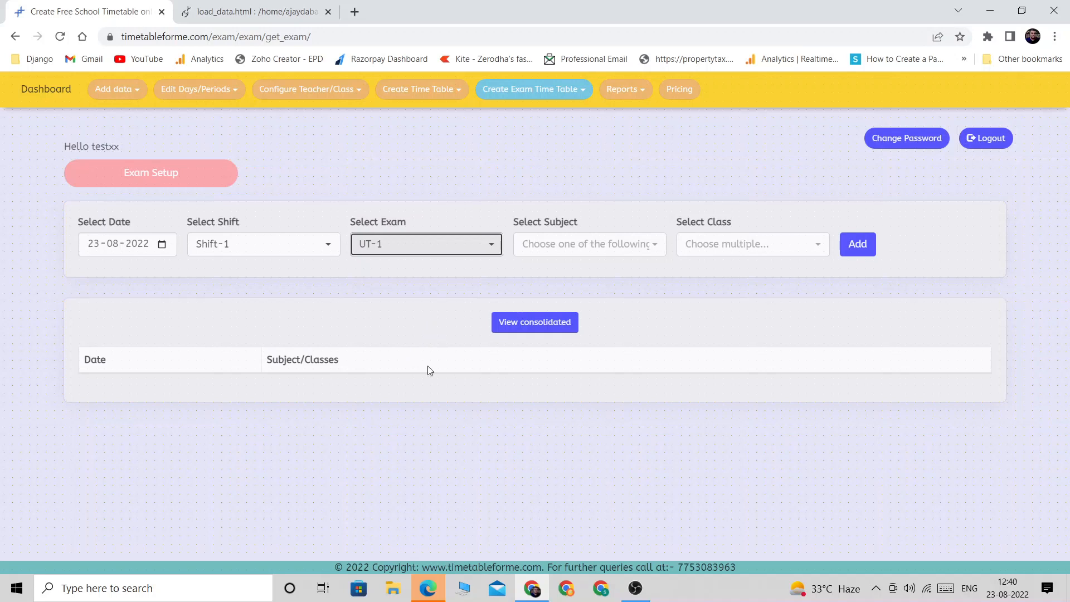
Step: Add the Eng exam to the timetable for classes I to X, leaving out classes XI and XII
{"action": "left_click", "coordinate": [597, 245]}
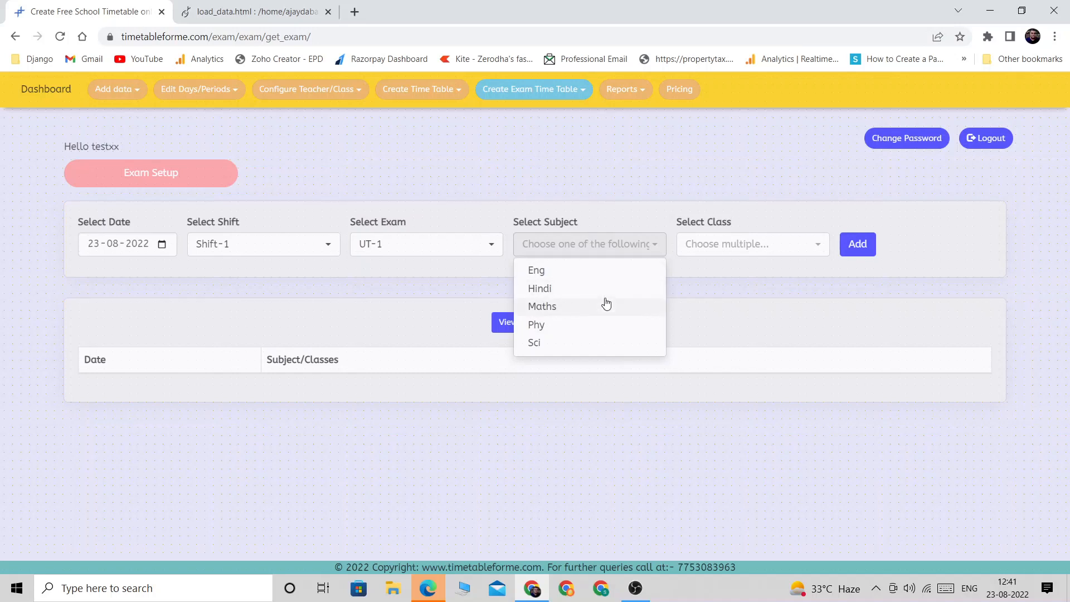
{"action": "left_click", "coordinate": [551, 272]}
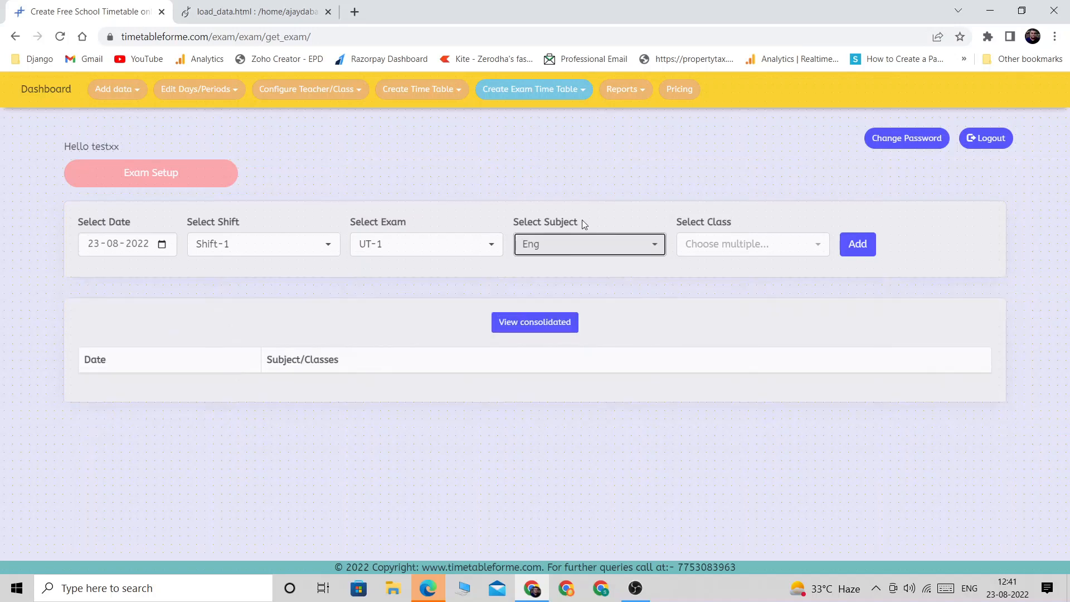
{"action": "left_click", "coordinate": [787, 251]}
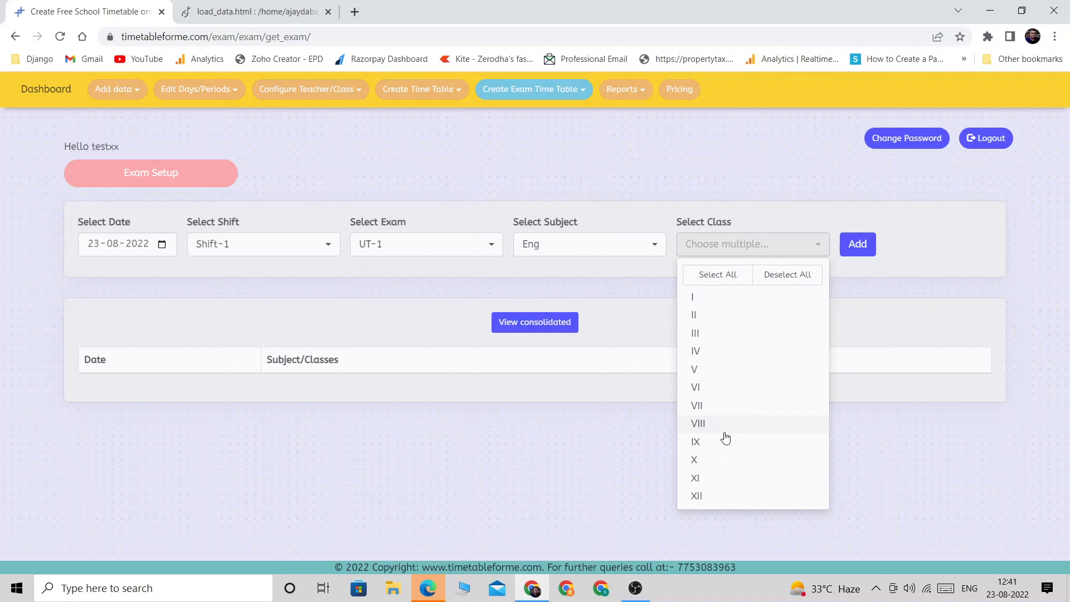
{"action": "left_click", "coordinate": [708, 275]}
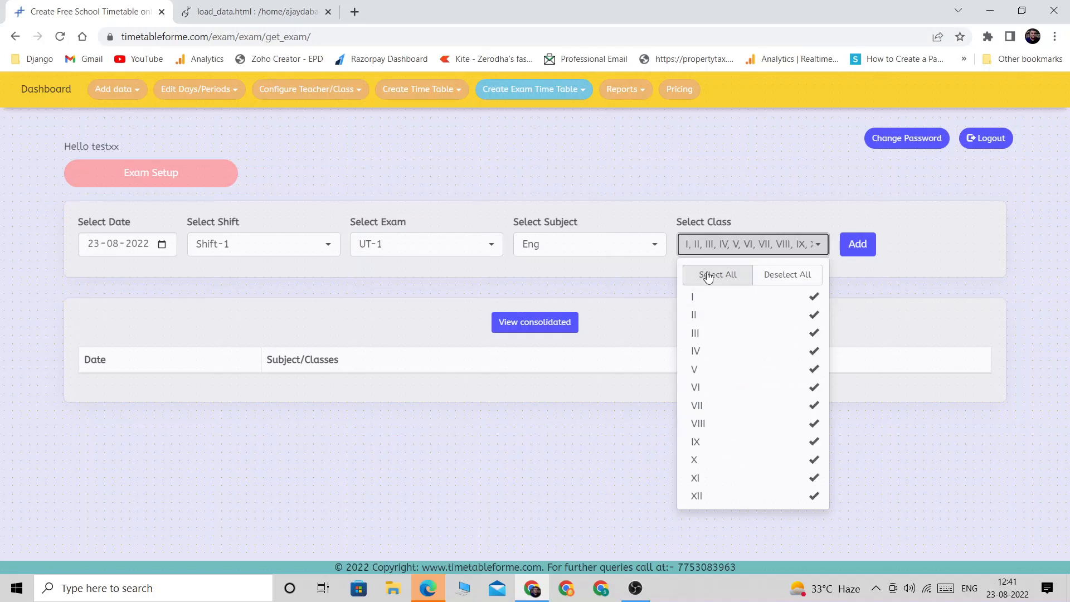
{"action": "left_click", "coordinate": [706, 483]}
{"action": "left_click", "coordinate": [717, 498]}
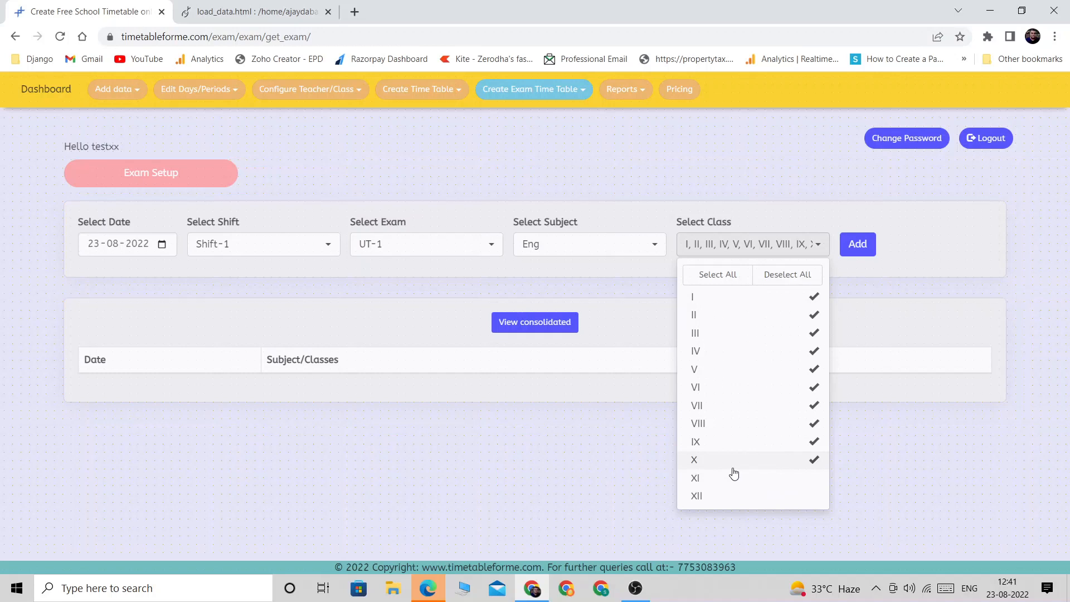
{"action": "left_click", "coordinate": [878, 265]}
{"action": "left_click", "coordinate": [861, 246]}
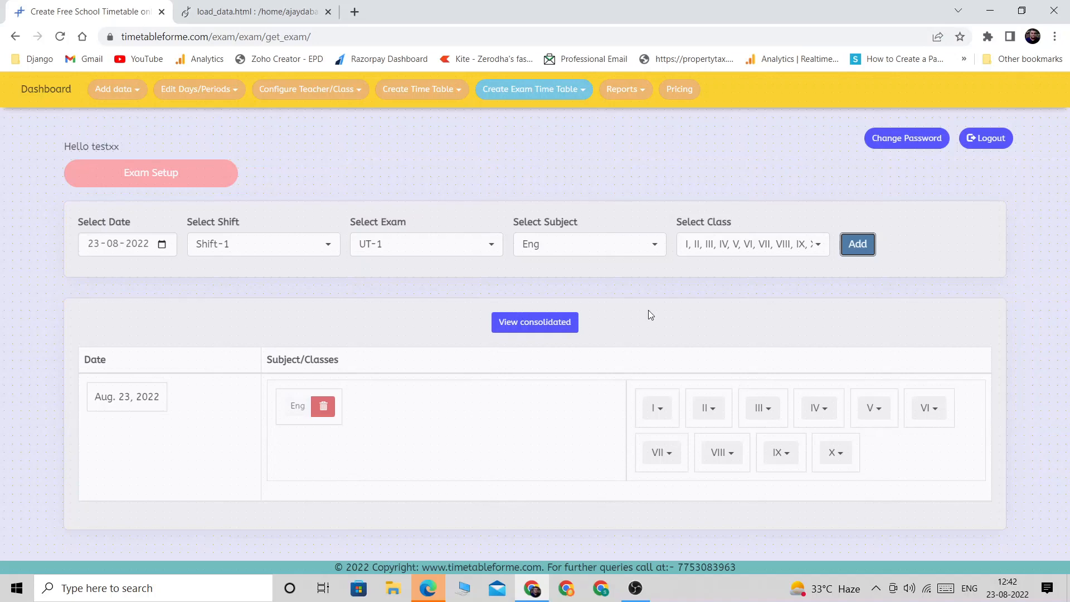
Step: Try to add the same Eng exam for classes I to X again, review the class-wise allocation messages and close them
{"action": "left_click", "coordinate": [858, 245]}
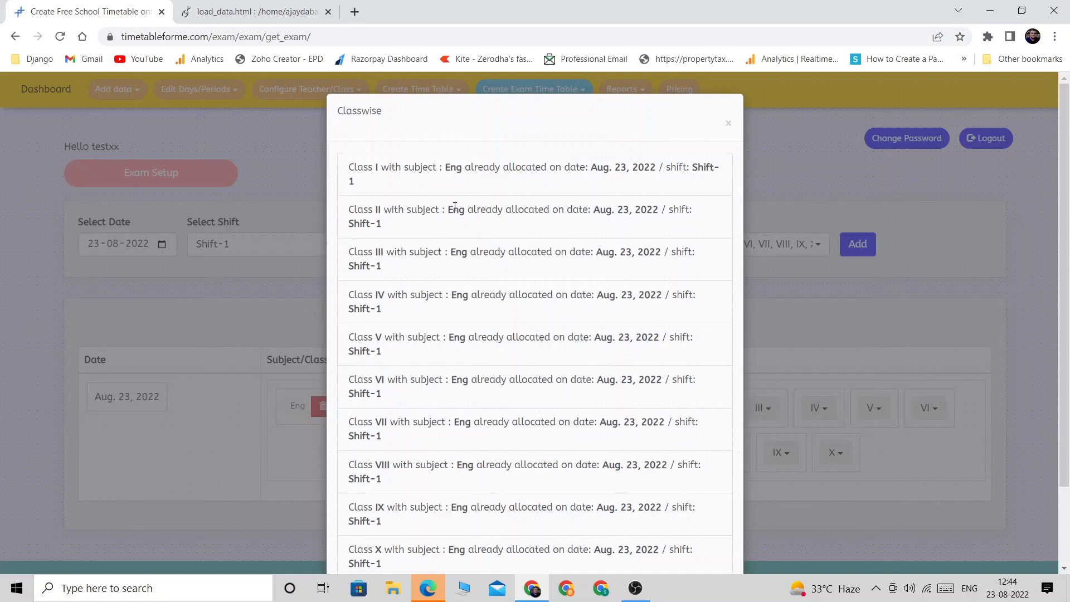
{"action": "scroll", "coordinate": [266, 146], "scroll_direction": "down", "scroll_amount": 2}
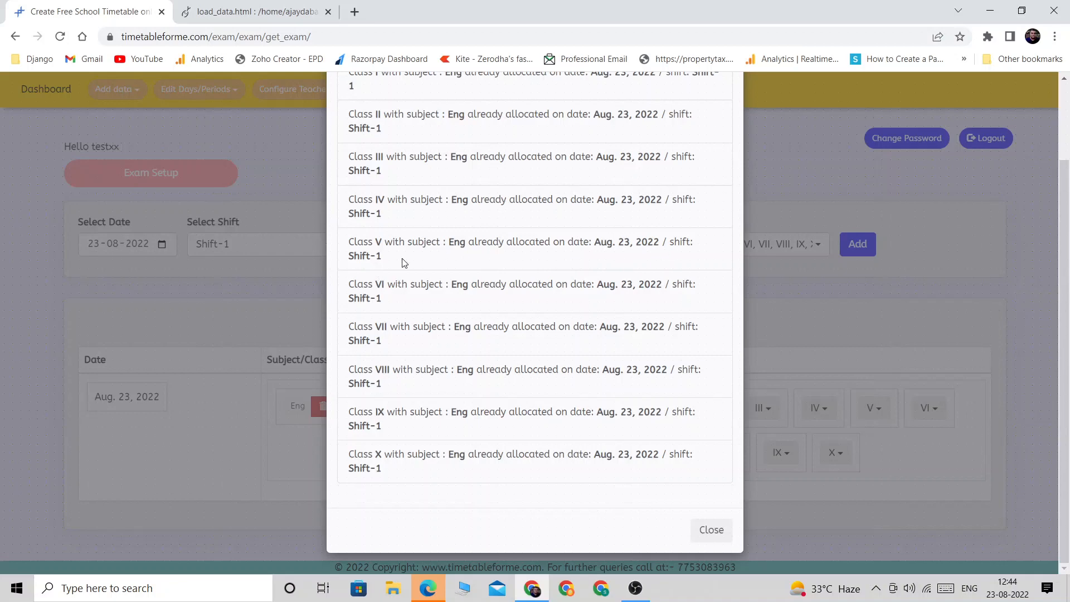
{"action": "scroll", "coordinate": [404, 263], "scroll_direction": "up", "scroll_amount": 2}
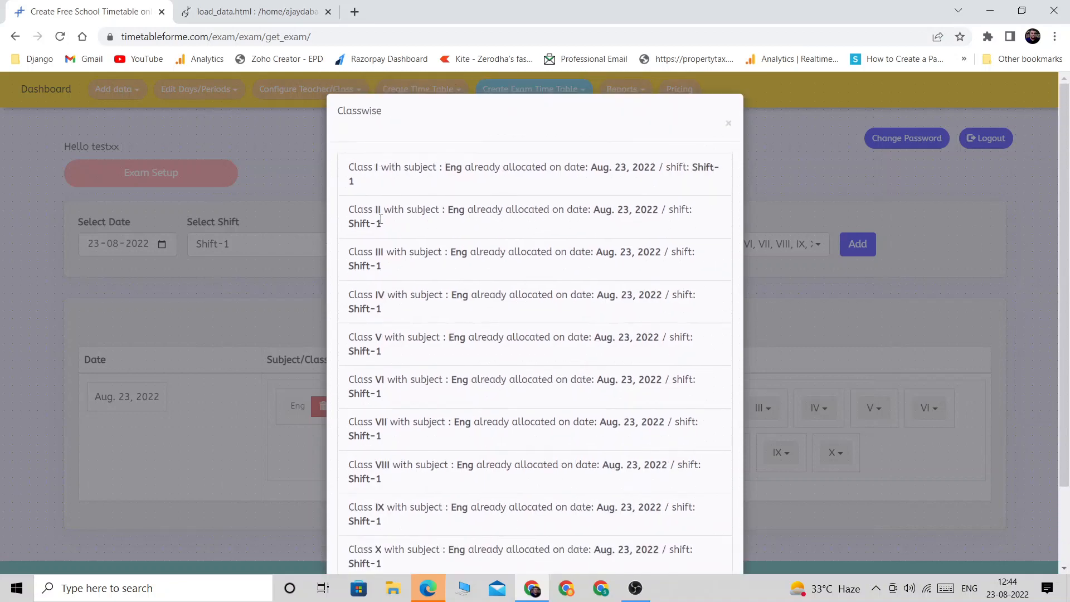
{"action": "scroll", "coordinate": [384, 409], "scroll_direction": "down", "scroll_amount": 2}
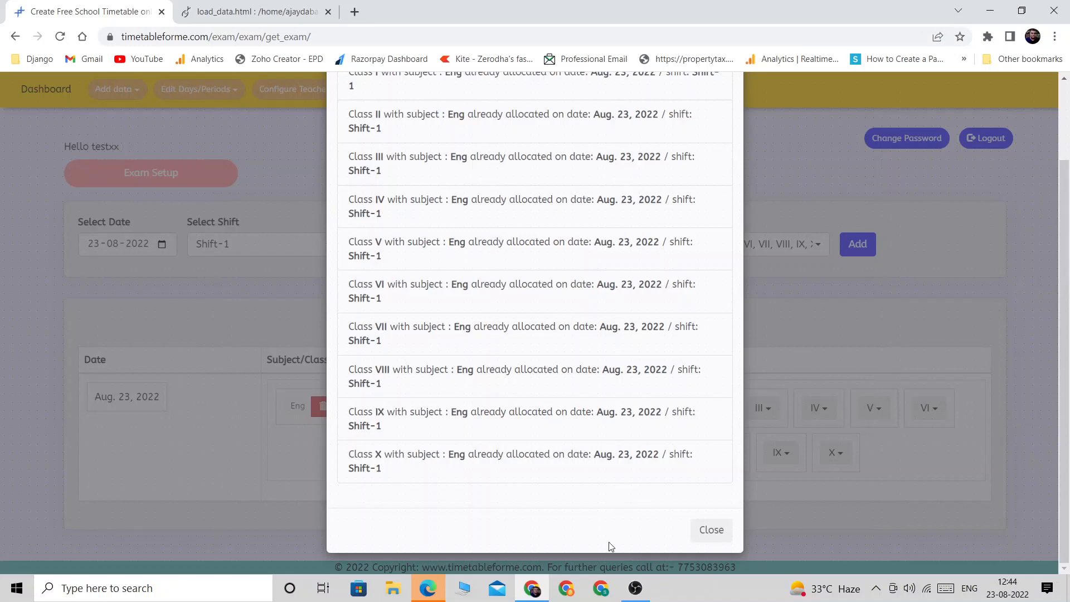
{"action": "left_click", "coordinate": [708, 532]}
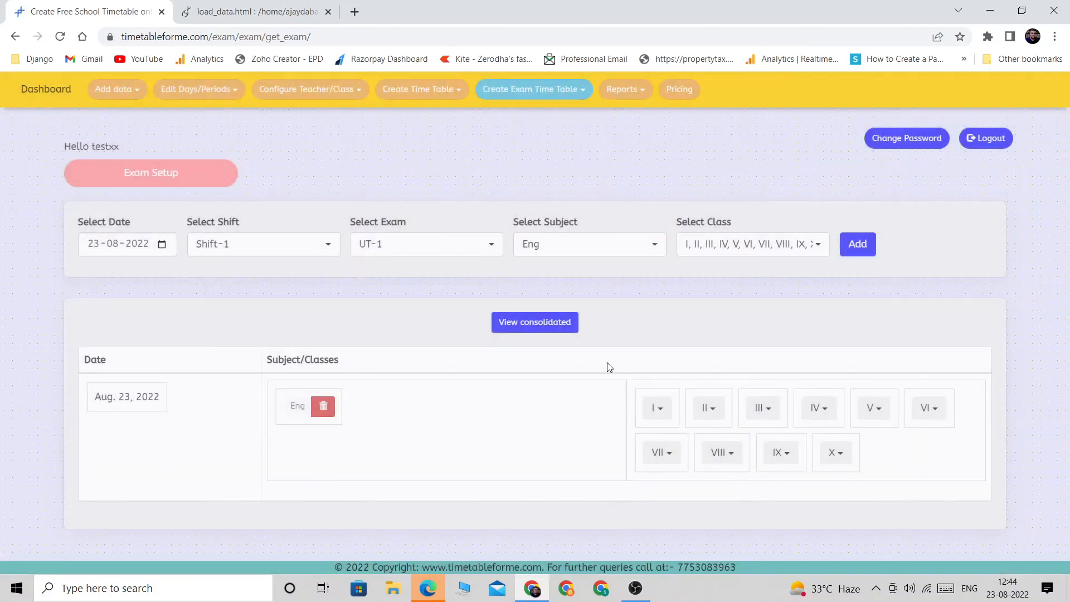
Step: Add the Maths exam for classes XI and XII on the same date and shift
{"action": "left_click", "coordinate": [565, 247]}
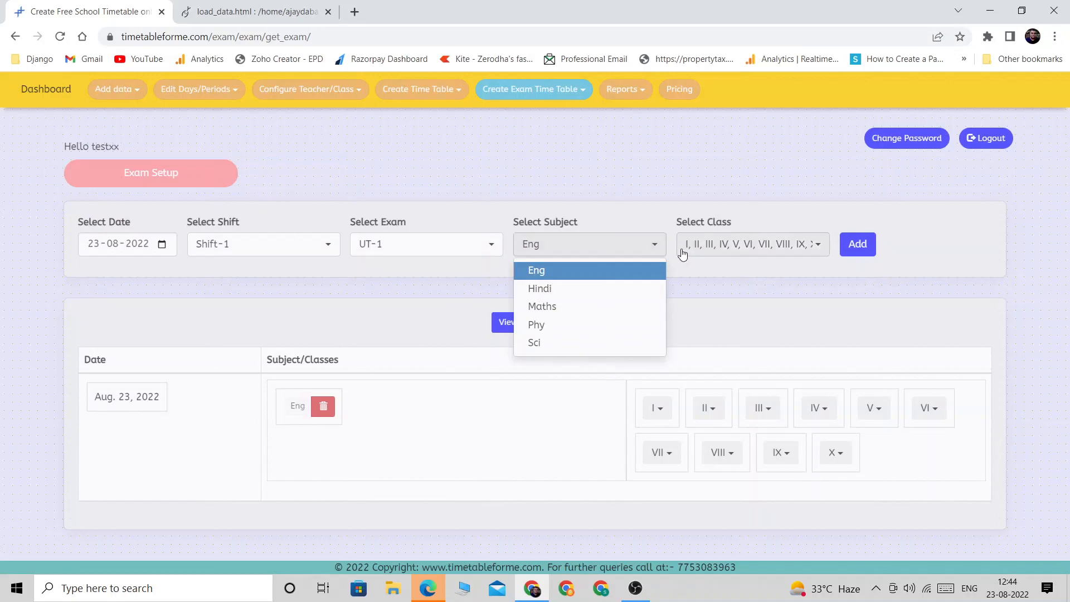
{"action": "left_click", "coordinate": [566, 306]}
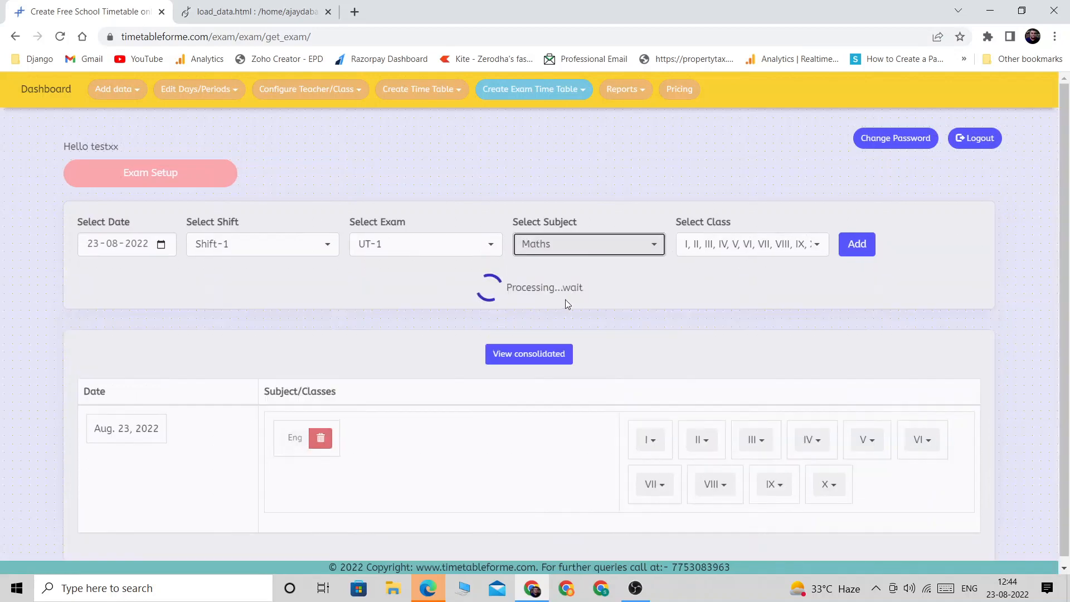
{"action": "left_click", "coordinate": [758, 247]}
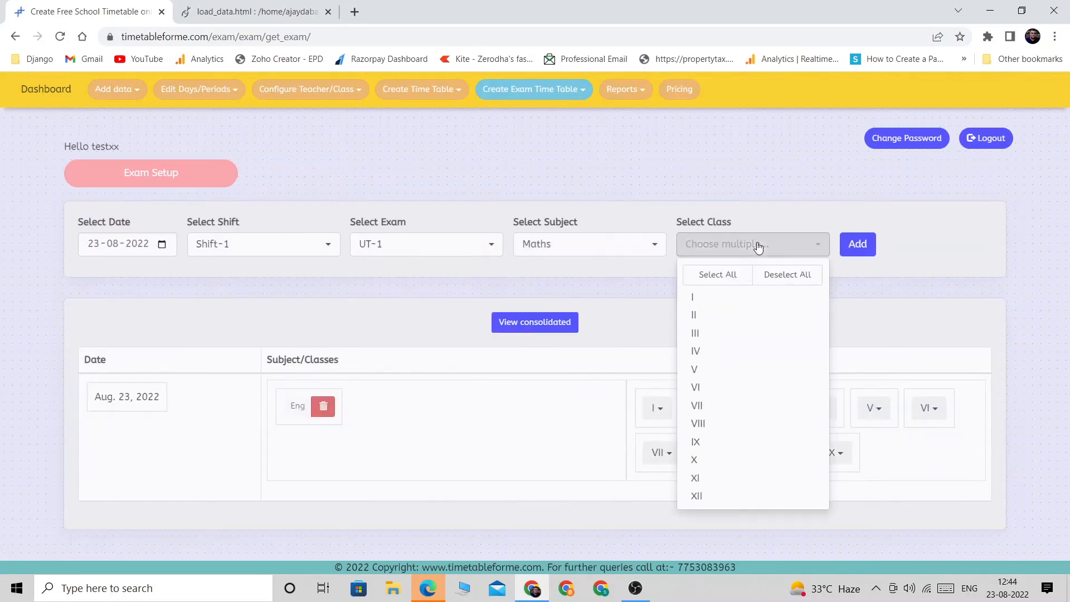
{"action": "left_click", "coordinate": [708, 478]}
{"action": "left_click", "coordinate": [710, 495]}
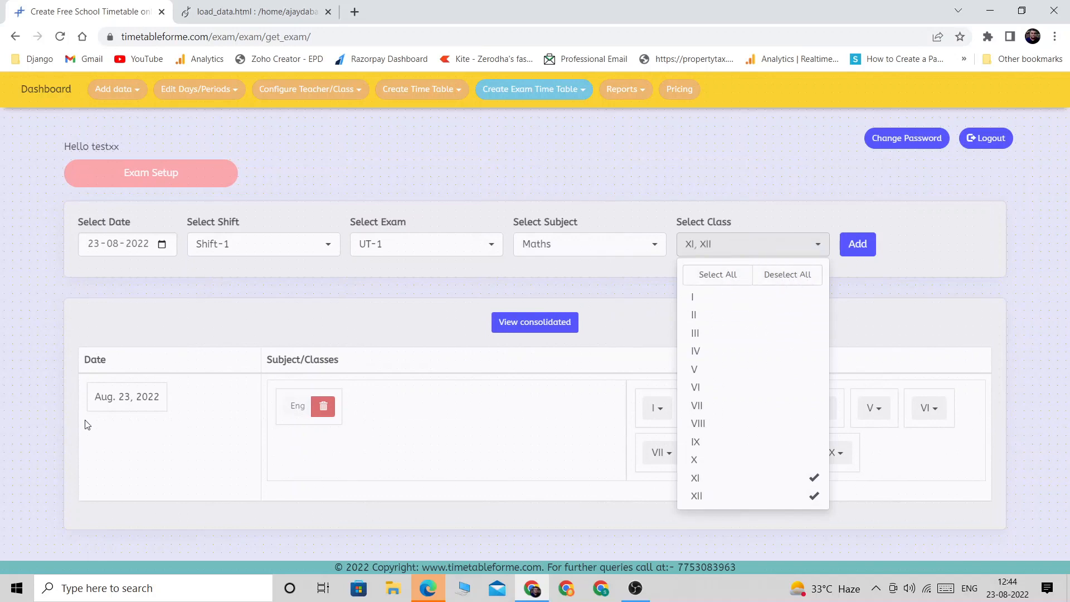
{"action": "left_click", "coordinate": [857, 244]}
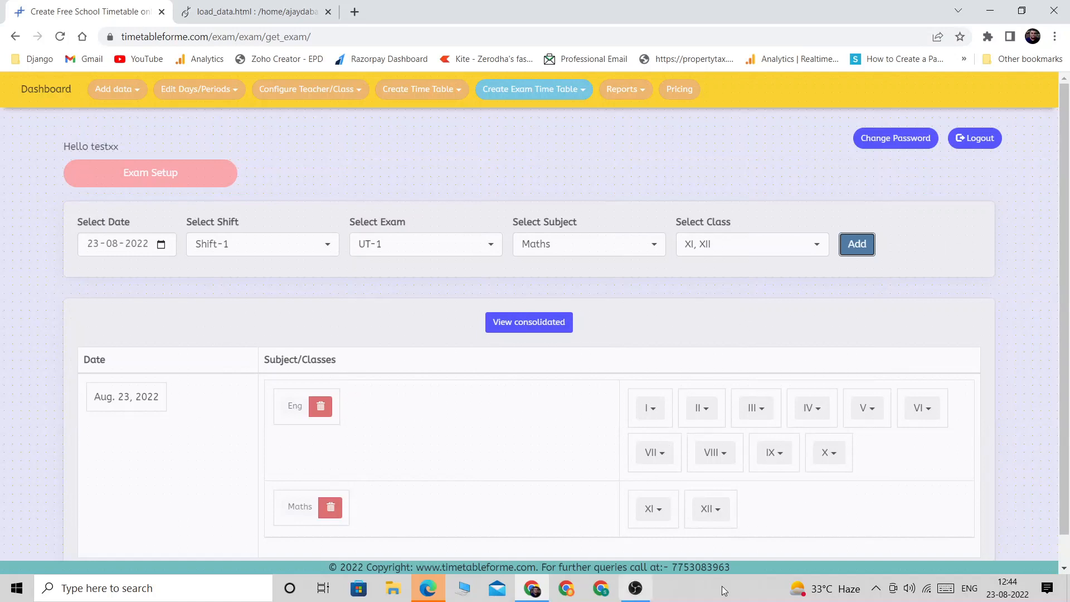
Step: Try to add the Hindi exam for all classes, I to XII, on 23-08-2022 in Shift-1
{"action": "scroll", "coordinate": [769, 487], "scroll_direction": "down", "scroll_amount": 1}
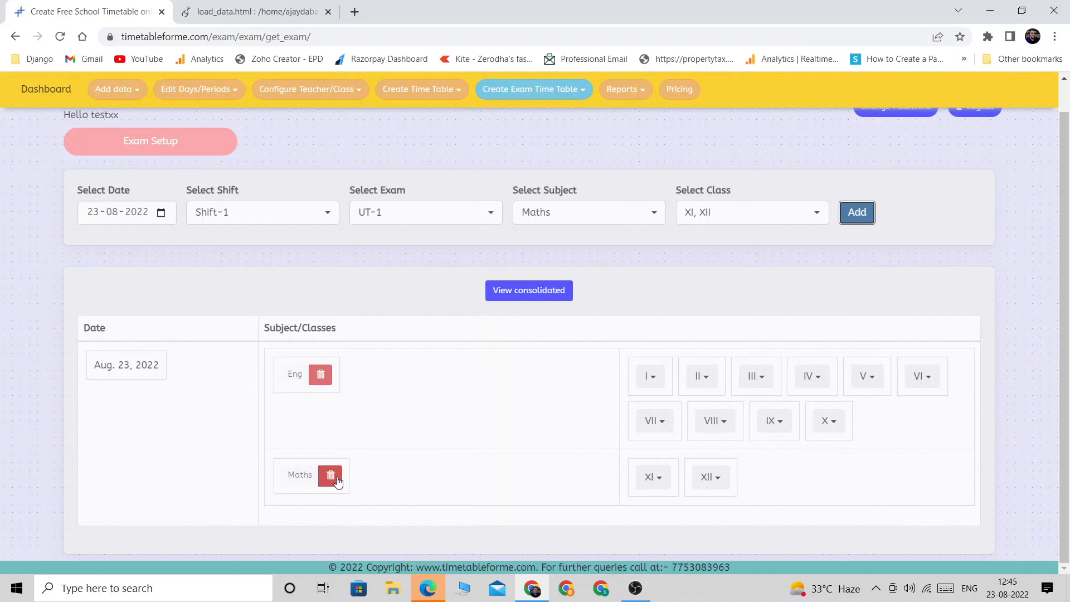
{"action": "left_click", "coordinate": [604, 212]}
{"action": "left_click", "coordinate": [585, 243]}
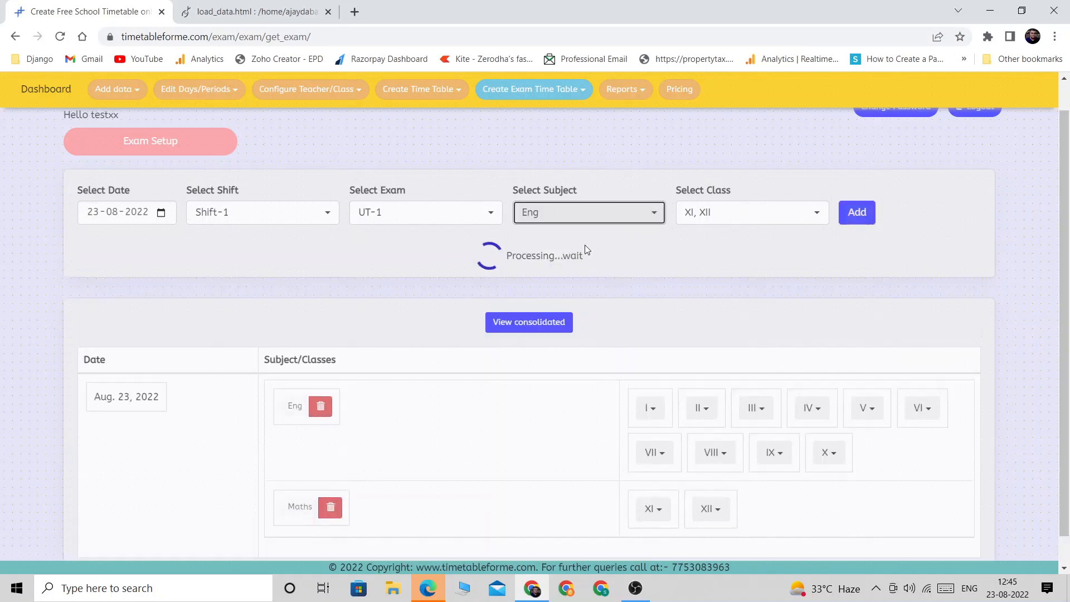
{"action": "left_click", "coordinate": [585, 220]}
{"action": "left_click", "coordinate": [578, 255]}
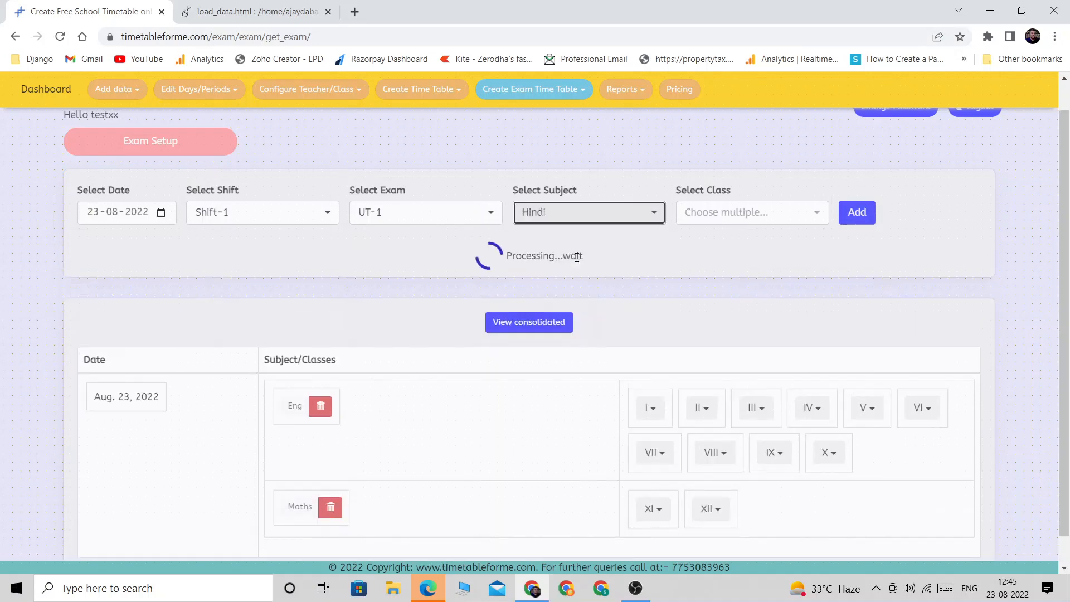
{"action": "left_click", "coordinate": [730, 214]}
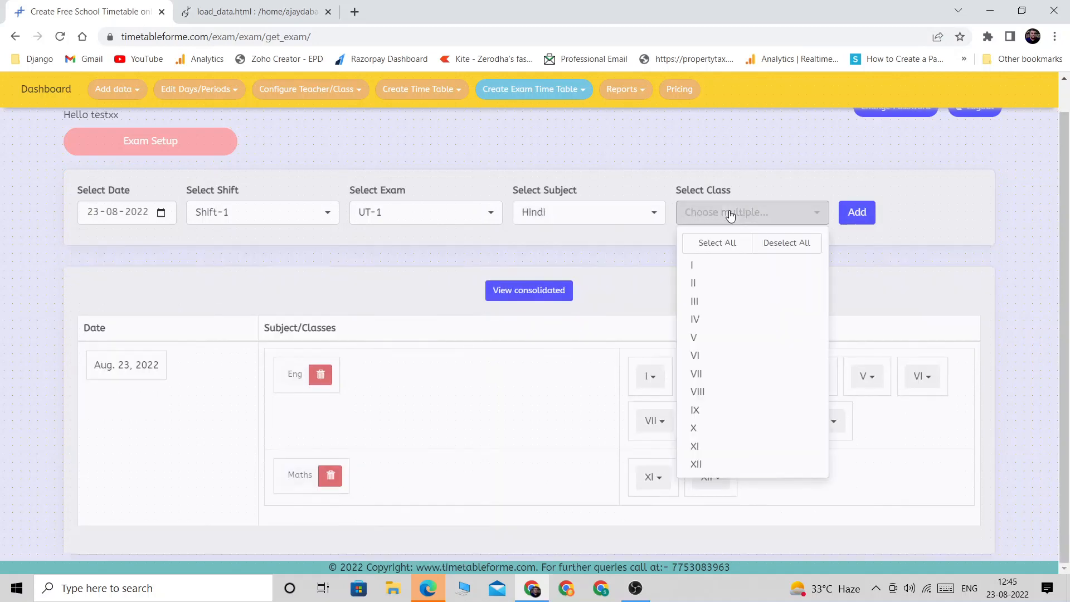
{"action": "left_click", "coordinate": [717, 243]}
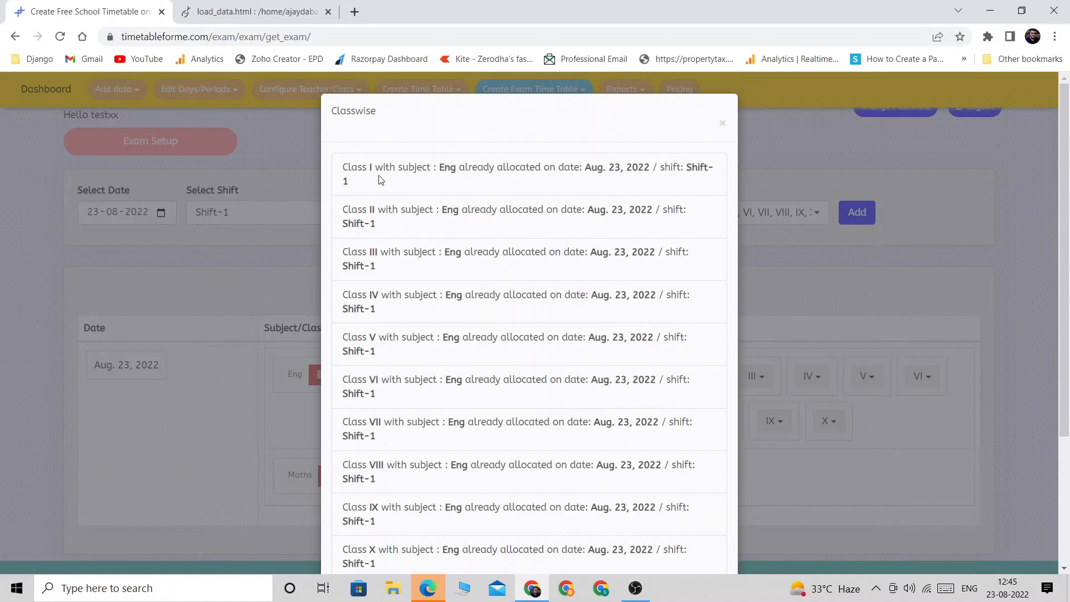
Step: Review the class-wise allocation messages for the Hindi exam through class XII and close them
{"action": "scroll", "coordinate": [389, 256], "scroll_direction": "down", "scroll_amount": 3}
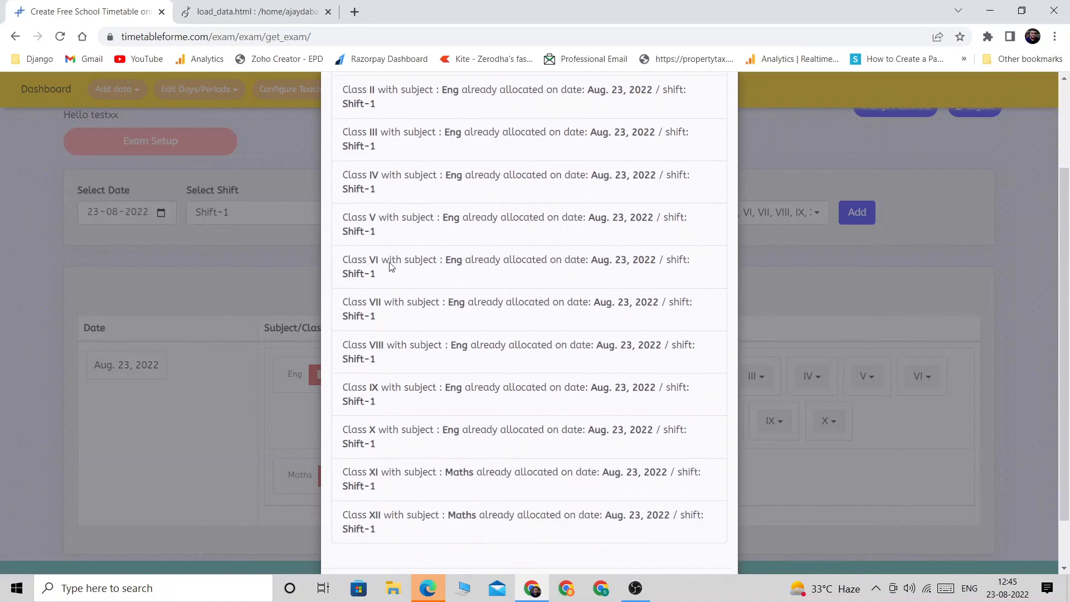
{"action": "scroll", "coordinate": [390, 479], "scroll_direction": "up", "scroll_amount": 3}
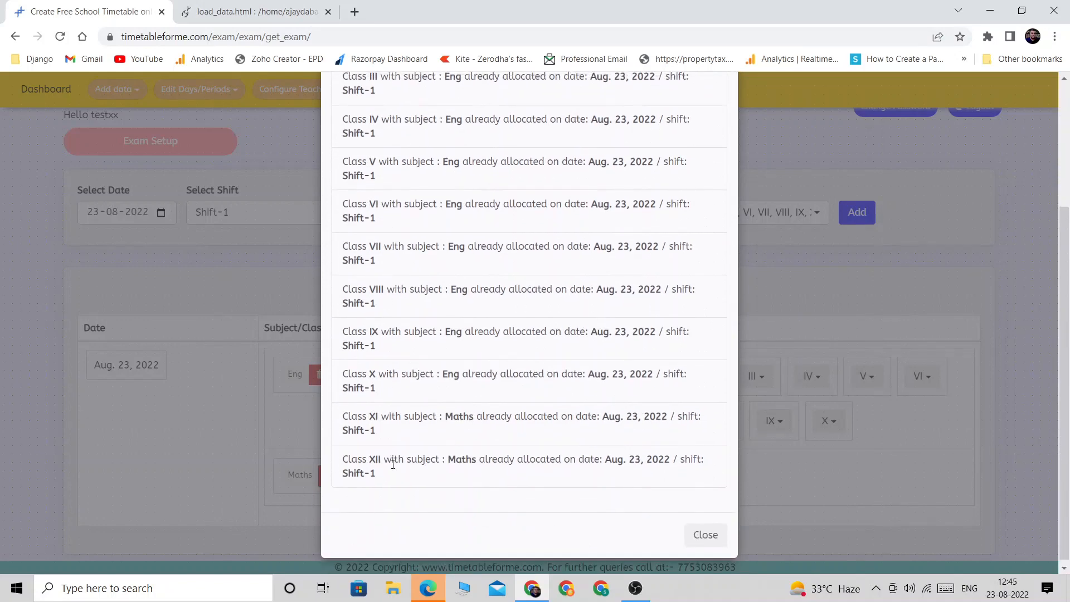
{"action": "scroll", "coordinate": [452, 334], "scroll_direction": "down", "scroll_amount": 3}
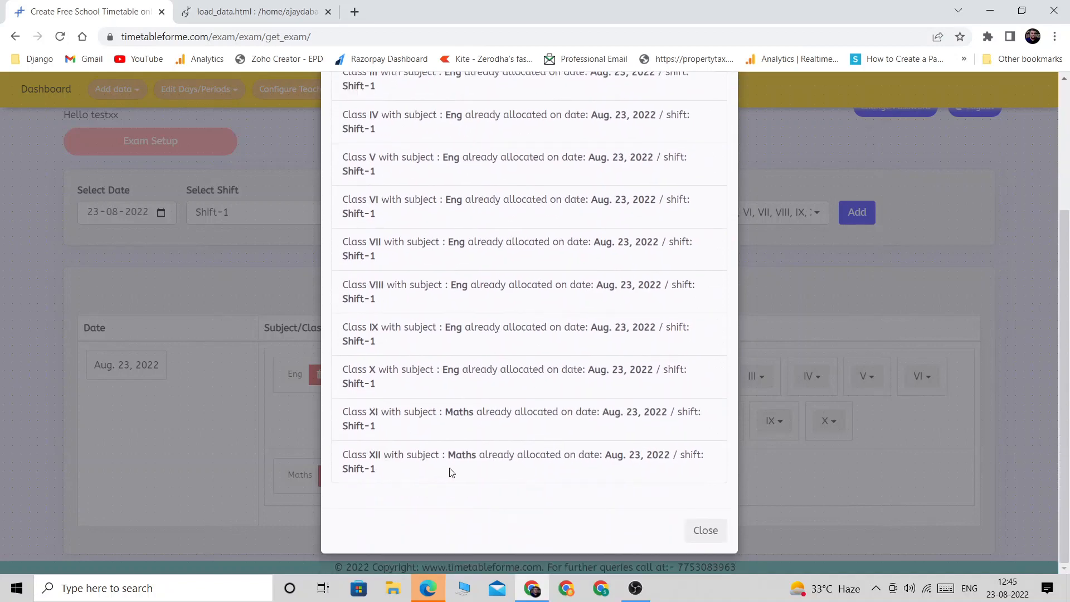
{"action": "left_click", "coordinate": [698, 537]}
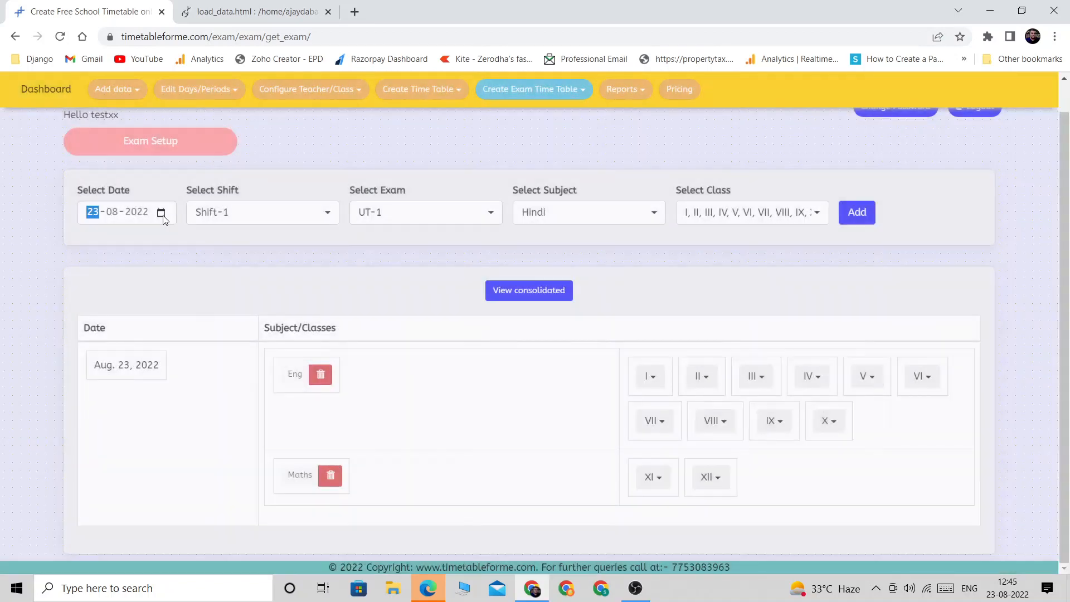
Step: Set the exam date to 25-08-2022 and add the Hindi exam for all the selected classes
{"action": "left_click", "coordinate": [161, 212]}
{"action": "left_click", "coordinate": [153, 346]}
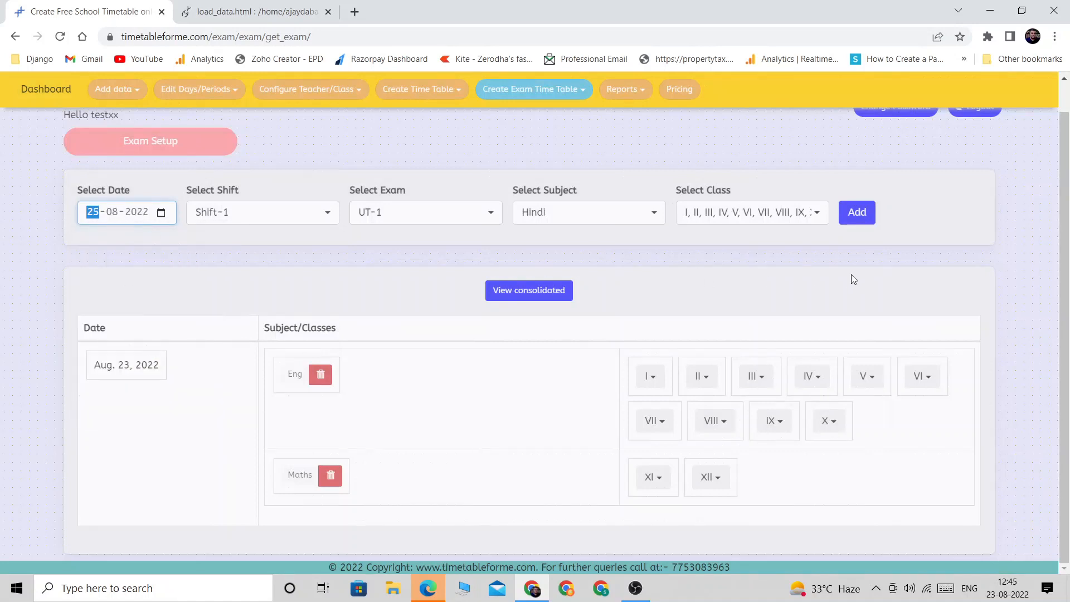
{"action": "left_click", "coordinate": [857, 212]}
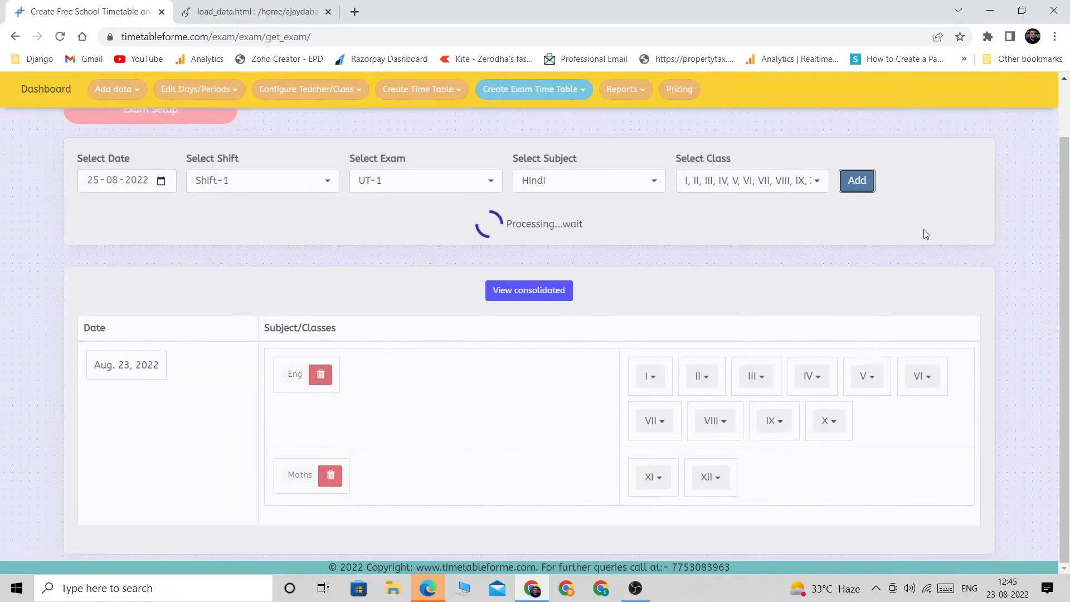
{"action": "scroll", "coordinate": [922, 229], "scroll_direction": "down", "scroll_amount": 3}
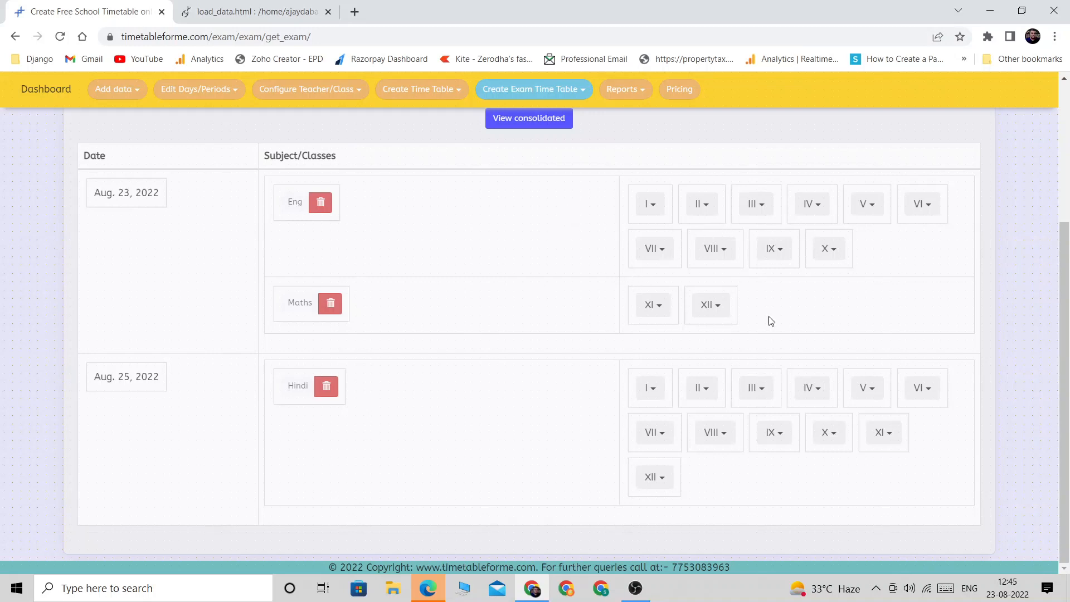
Step: View the class-wise exam schedule of class II from its Hindi entry, then close it
{"action": "left_click", "coordinate": [712, 393]}
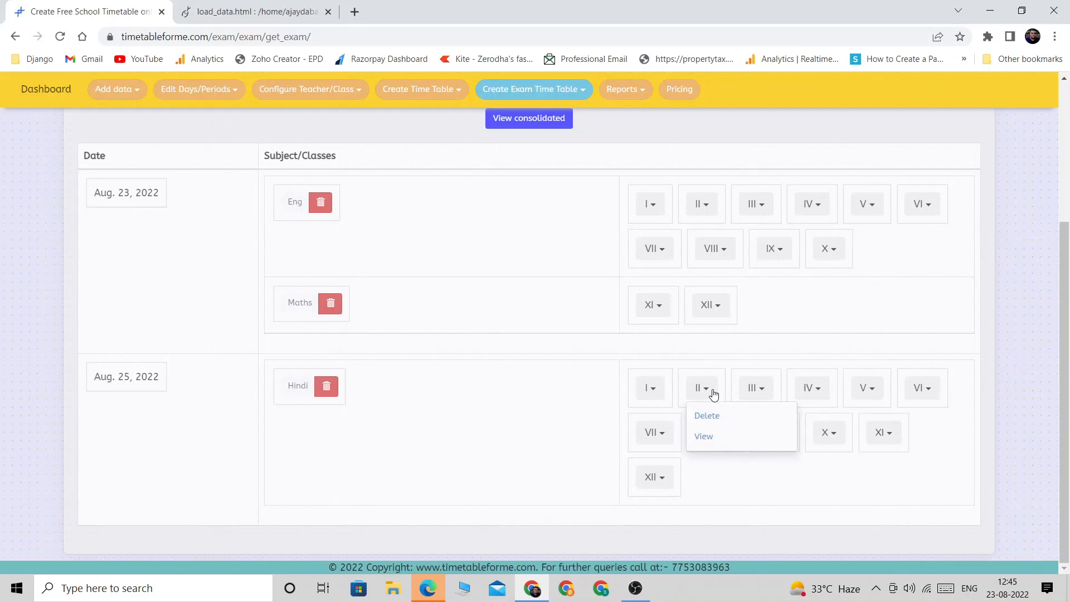
{"action": "left_click", "coordinate": [710, 212]}
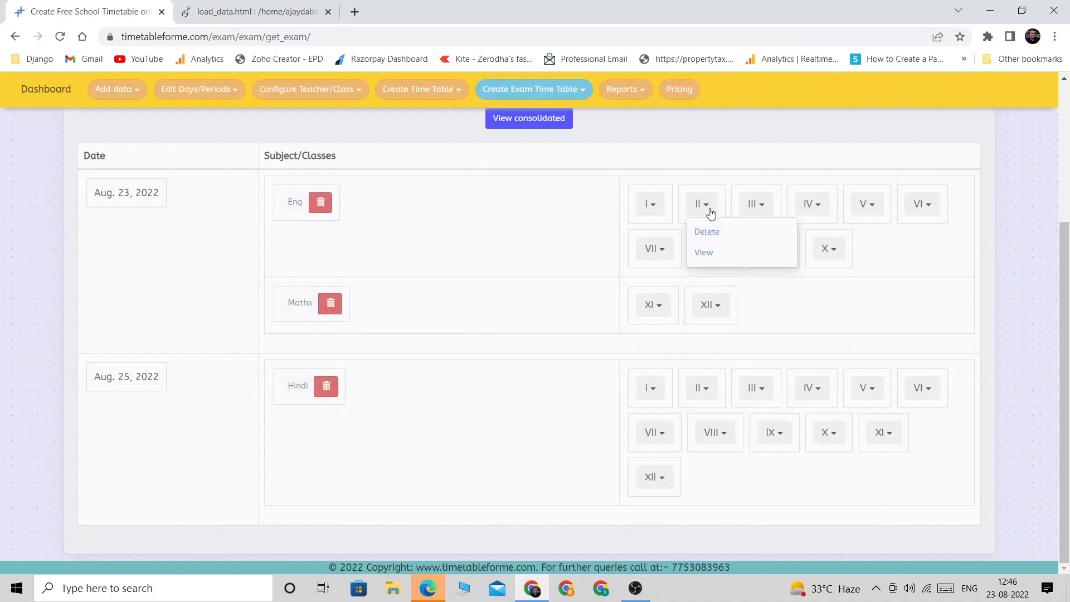
{"action": "left_click", "coordinate": [703, 389]}
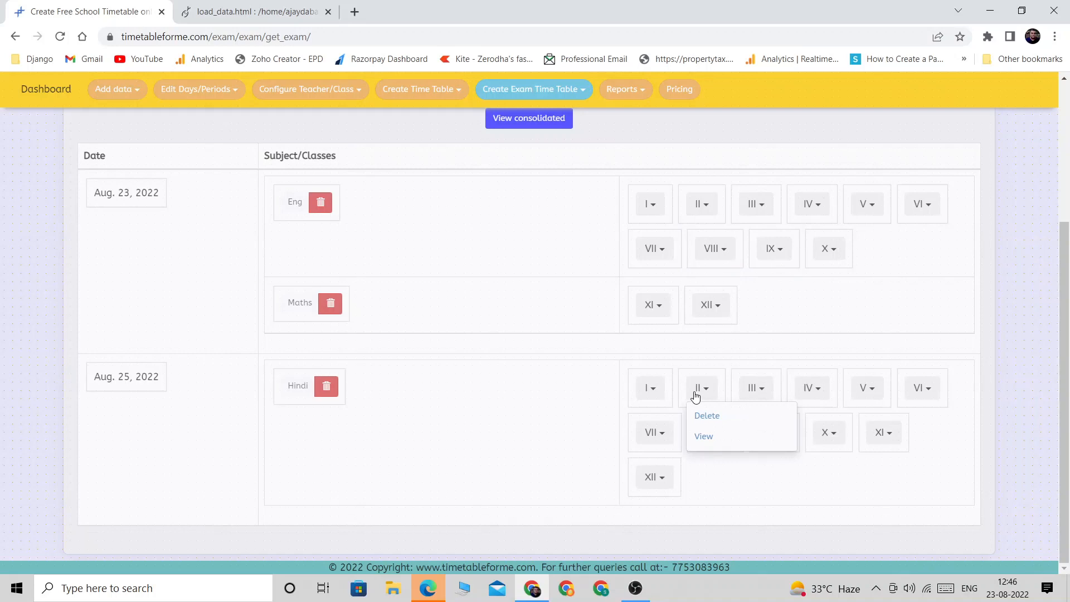
{"action": "left_click", "coordinate": [702, 205]}
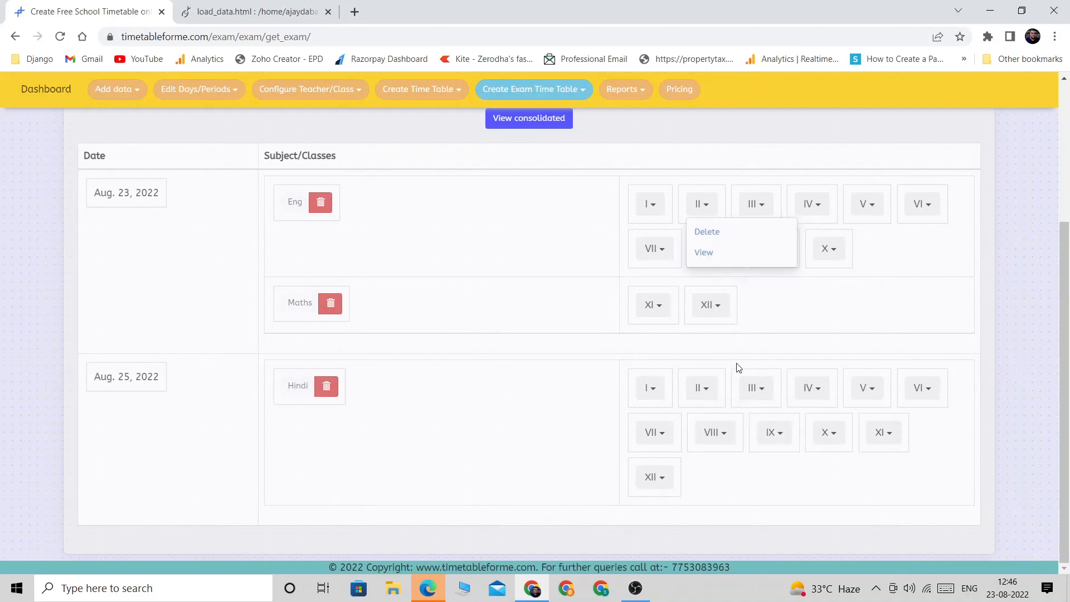
{"action": "left_click", "coordinate": [710, 395]}
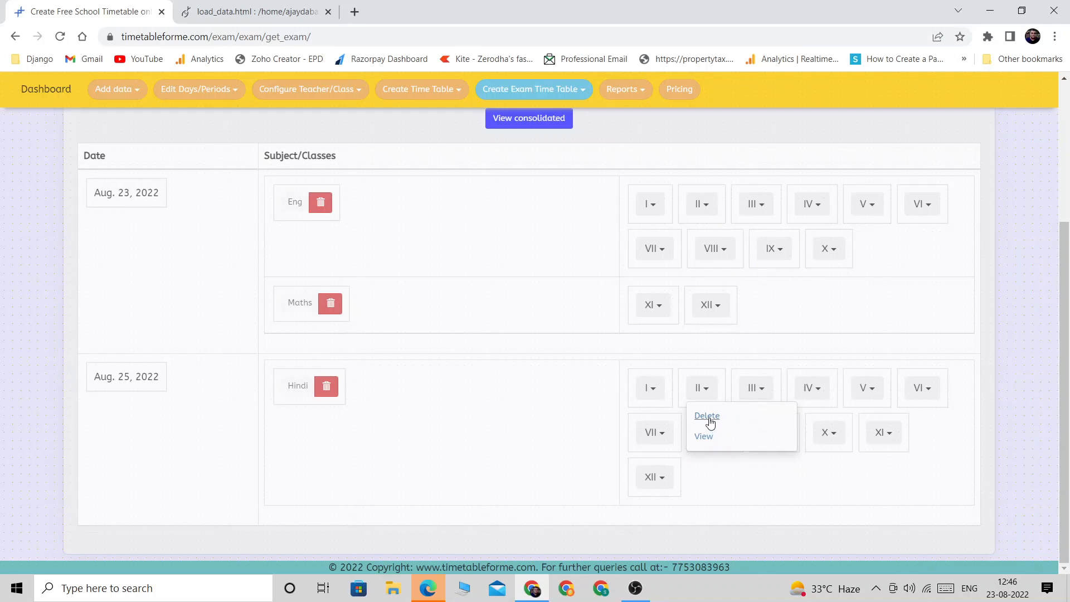
{"action": "left_click", "coordinate": [705, 436]}
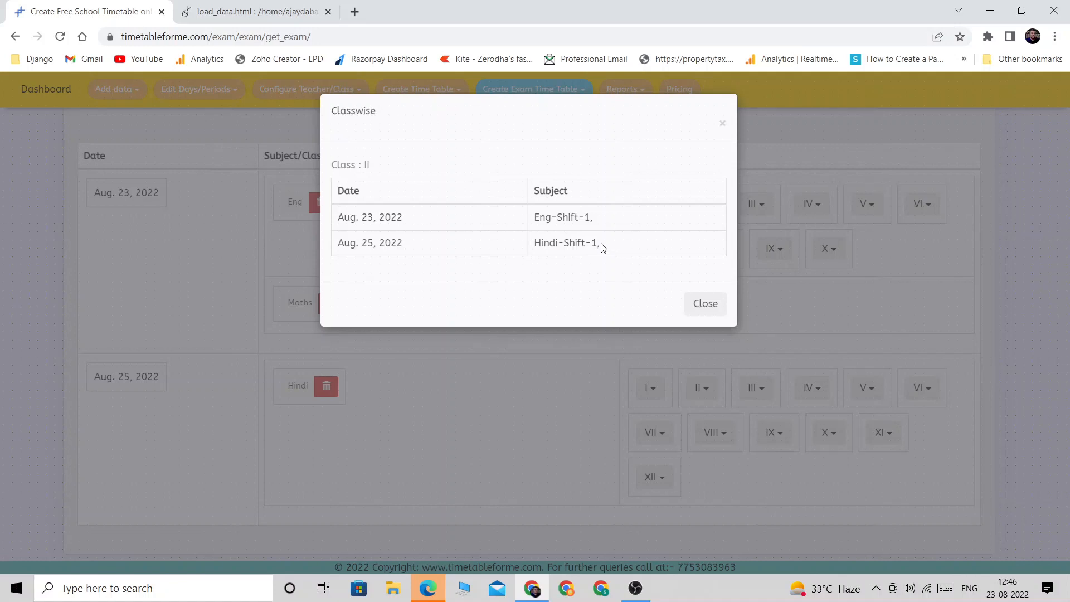
{"action": "left_click", "coordinate": [707, 303]}
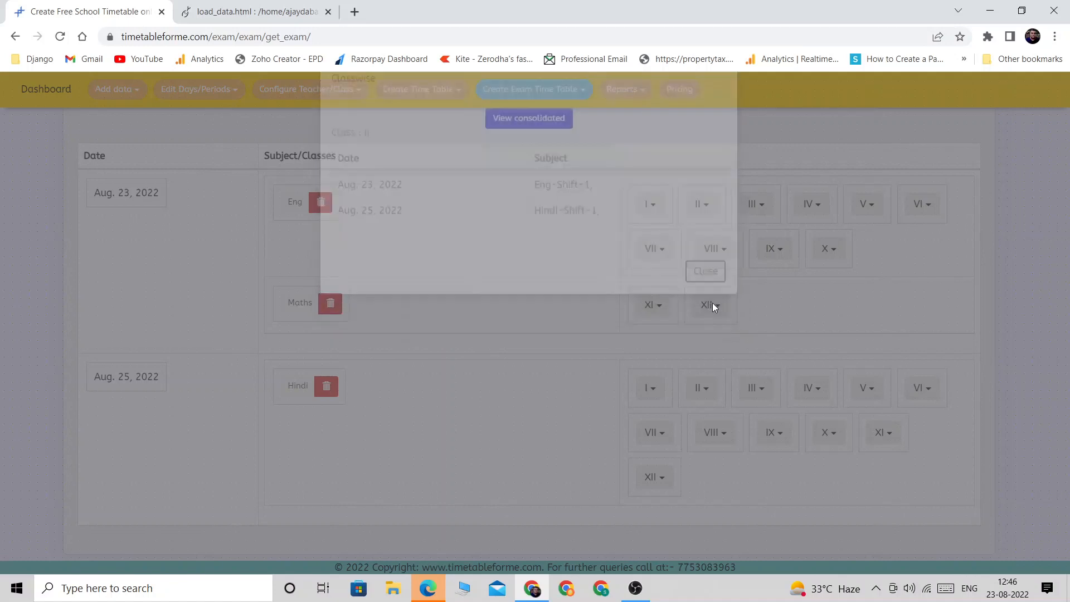
Step: View the class-wise exam schedule of class XII from its Hindi entry, then close it
{"action": "scroll", "coordinate": [657, 496], "scroll_direction": "down", "scroll_amount": 1}
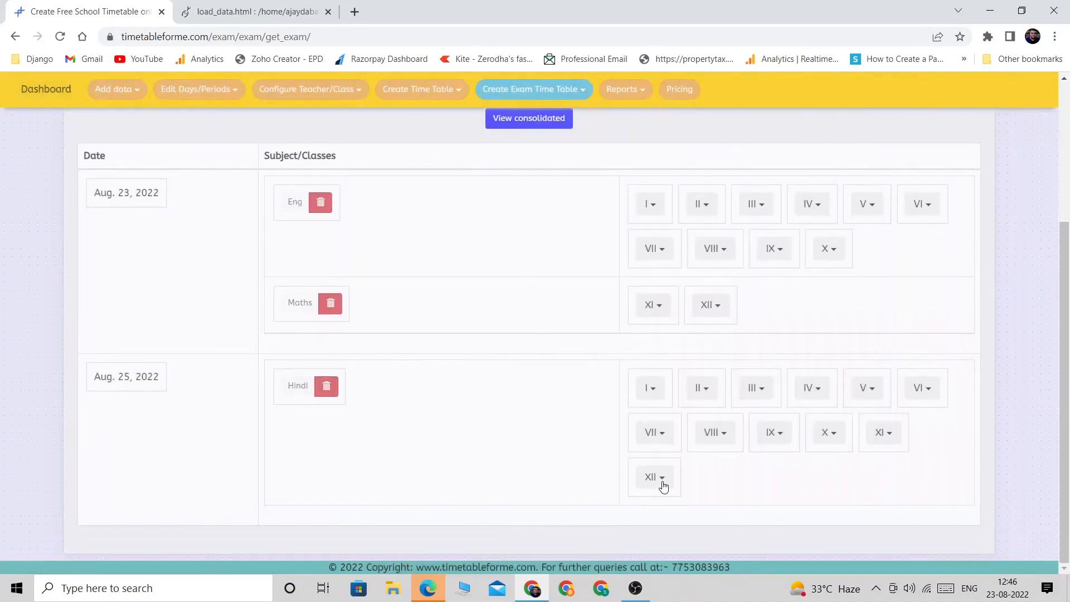
{"action": "left_click", "coordinate": [661, 485]}
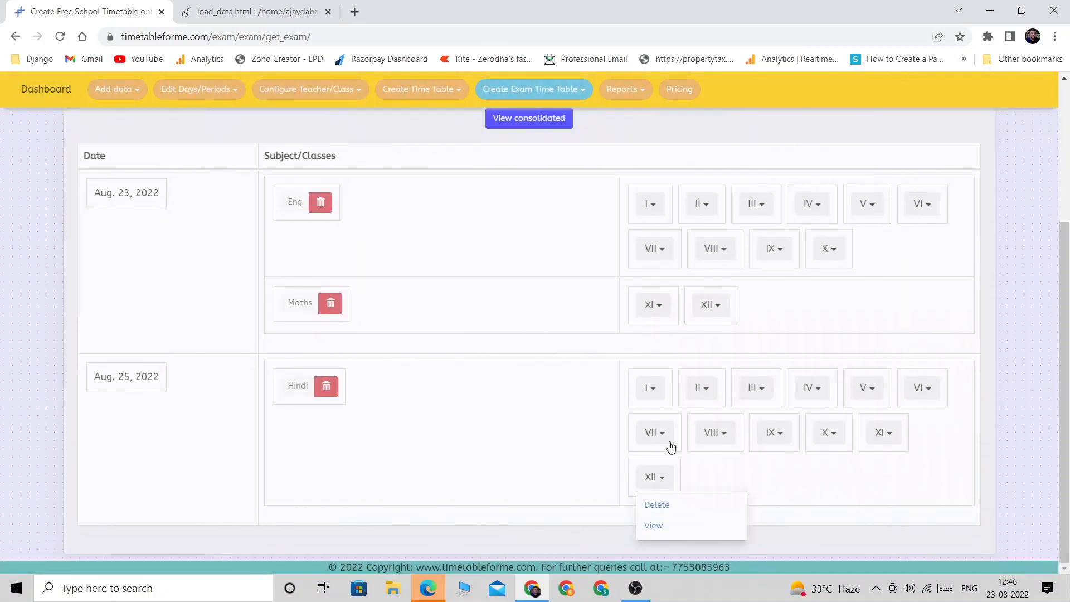
{"action": "left_click", "coordinate": [654, 524]}
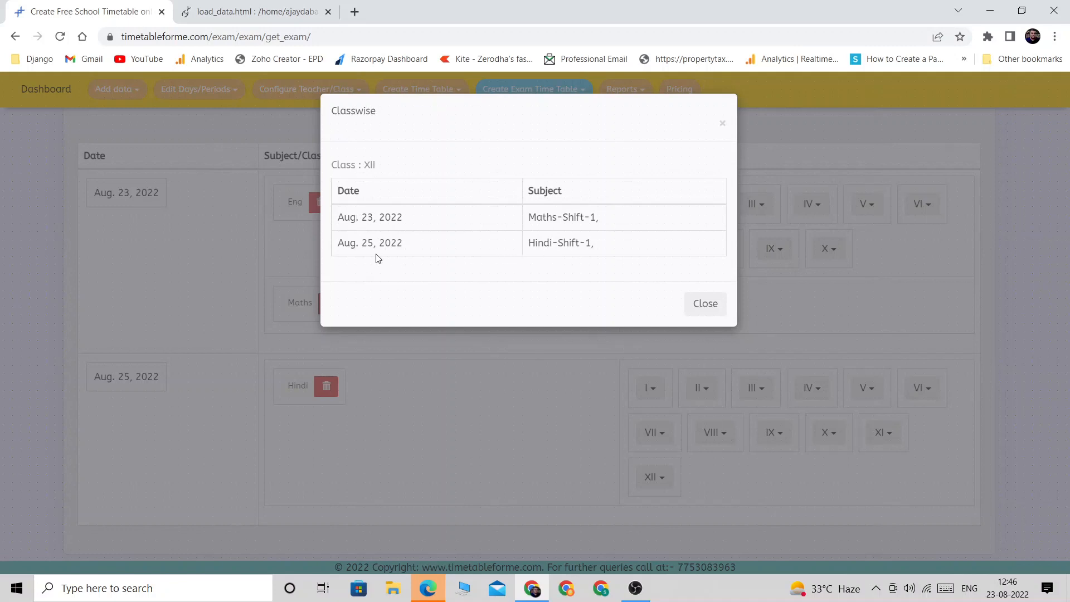
{"action": "left_click", "coordinate": [708, 304]}
Step: Review the consolidated exam timetable of all dates and classes, then close it
{"action": "scroll", "coordinate": [568, 337], "scroll_direction": "up", "scroll_amount": 1}
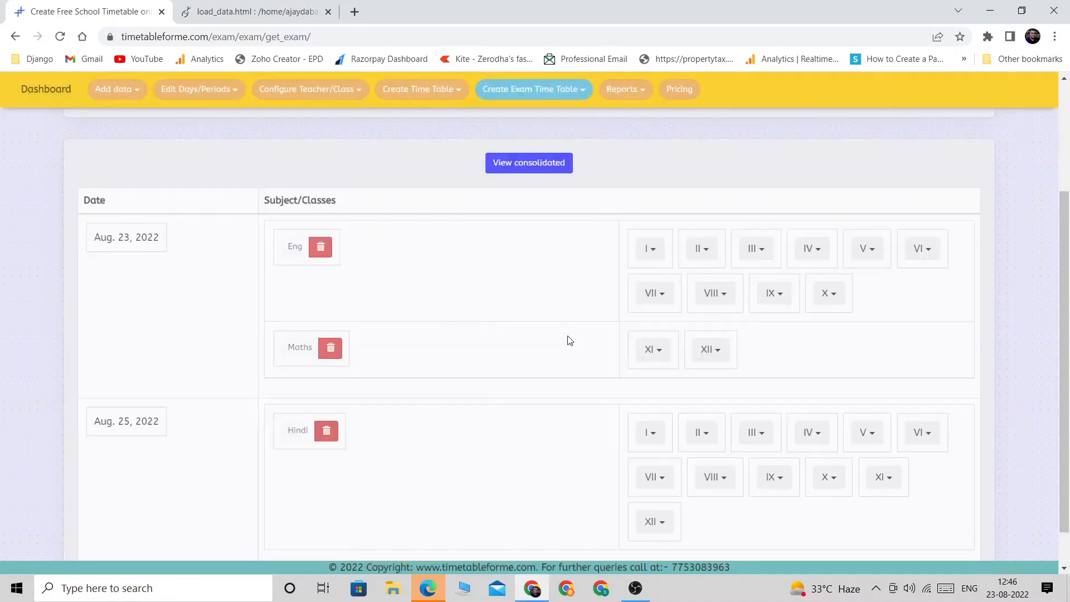
{"action": "scroll", "coordinate": [567, 336], "scroll_direction": "up", "scroll_amount": 3}
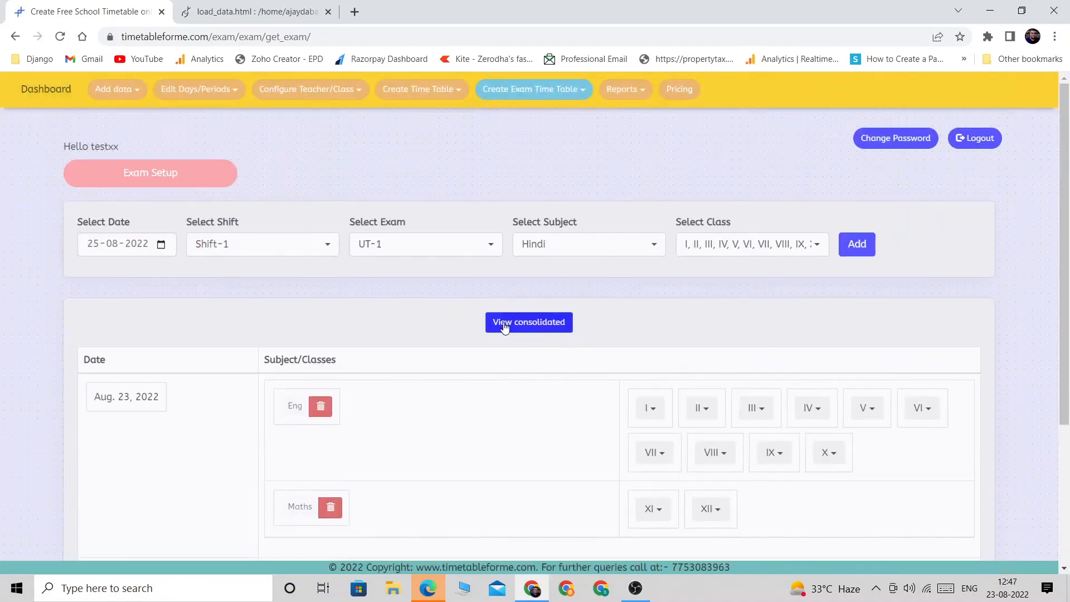
{"action": "left_click", "coordinate": [552, 324]}
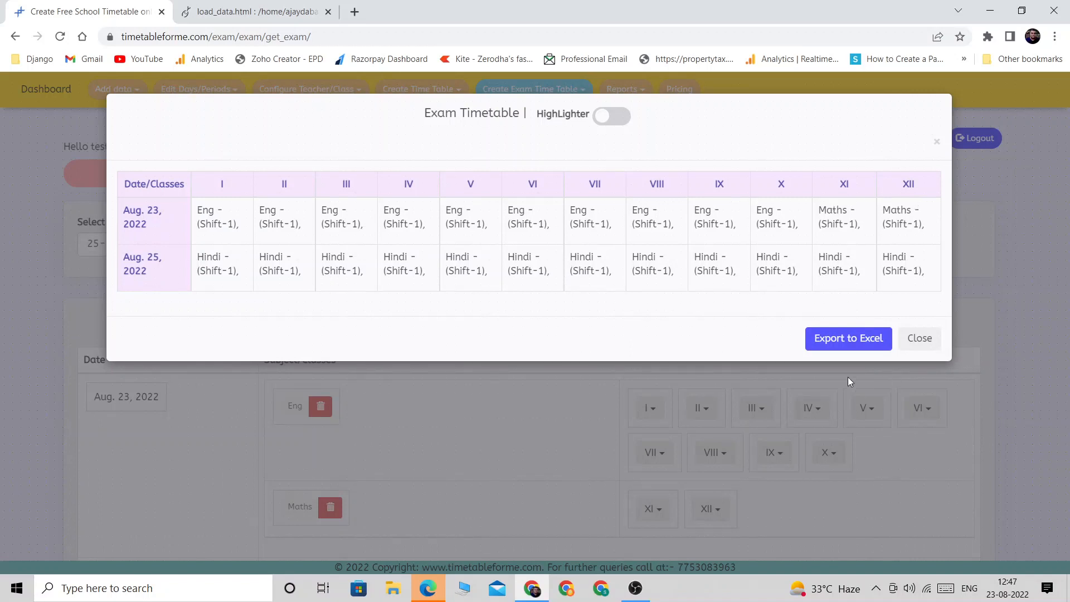
{"action": "left_click", "coordinate": [926, 340]}
{"action": "scroll", "coordinate": [955, 374], "scroll_direction": "down", "scroll_amount": 3}
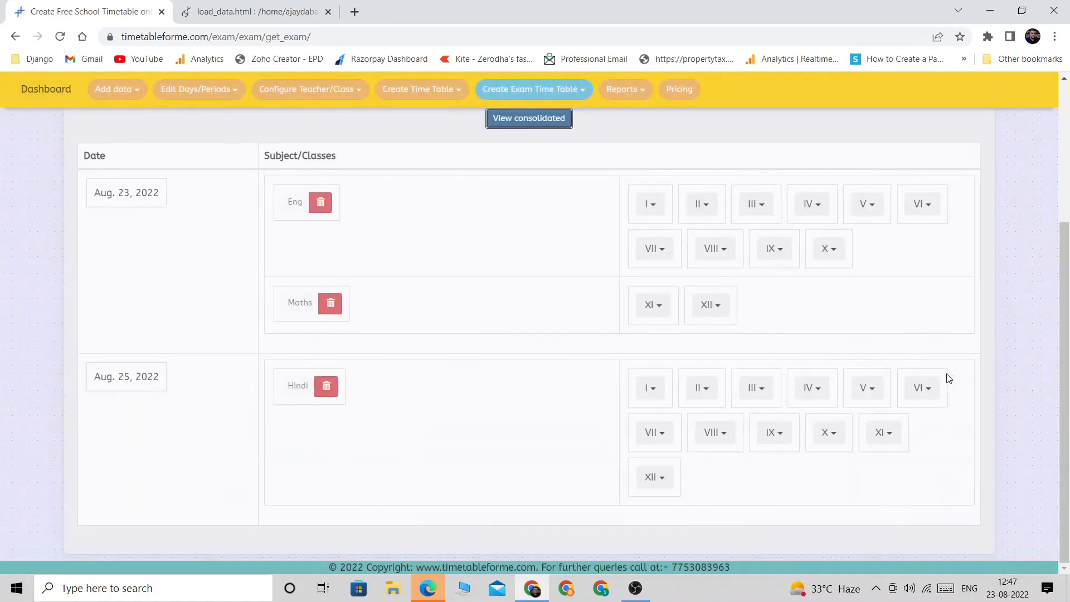
Step: Try to add the Maths exam for all classes on 27-08-2022 and close the class-wise allocation messages
{"action": "scroll", "coordinate": [948, 378], "scroll_direction": "up", "scroll_amount": 3}
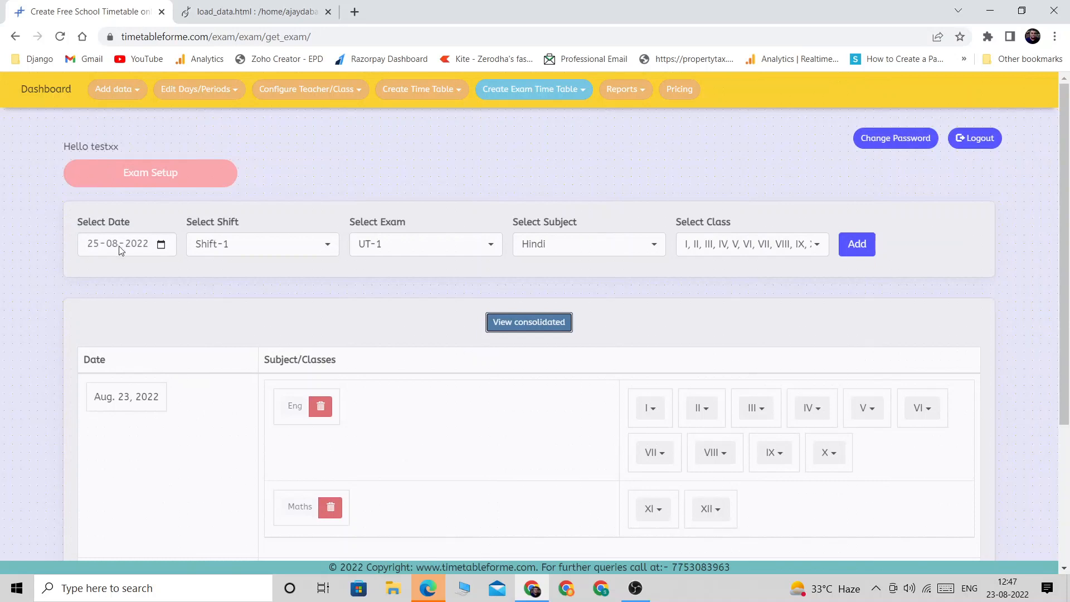
{"action": "left_click", "coordinate": [160, 245]}
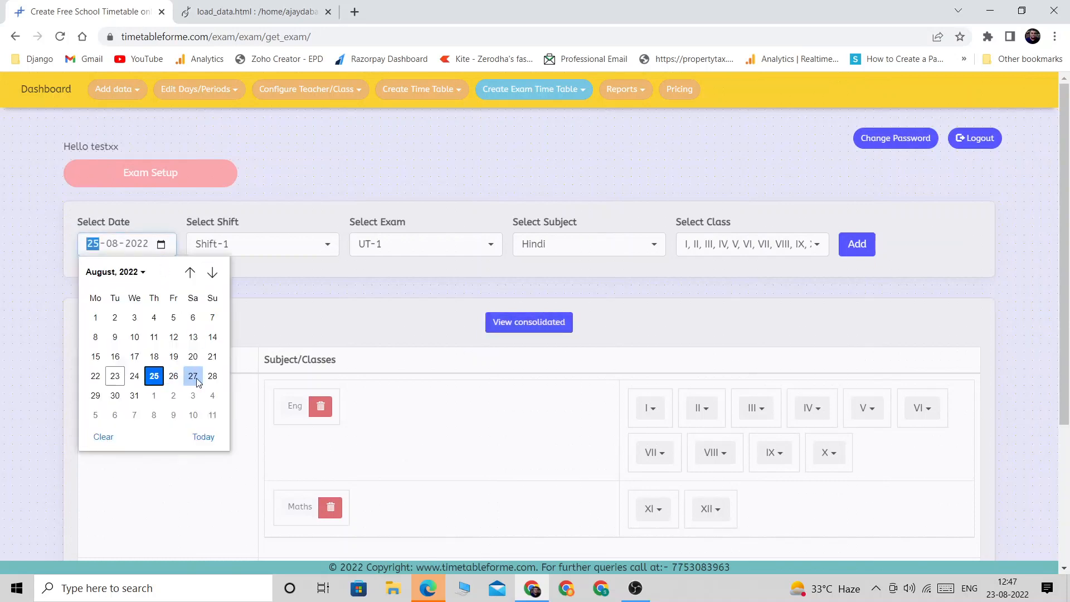
{"action": "left_click", "coordinate": [195, 379]}
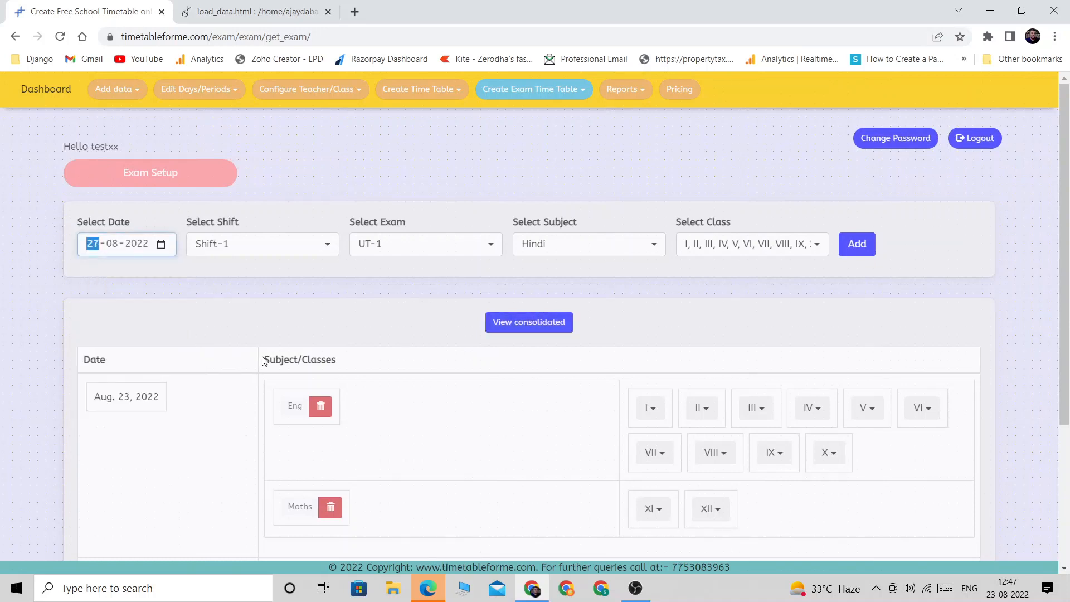
{"action": "left_click", "coordinate": [600, 245]}
{"action": "left_click", "coordinate": [549, 307]}
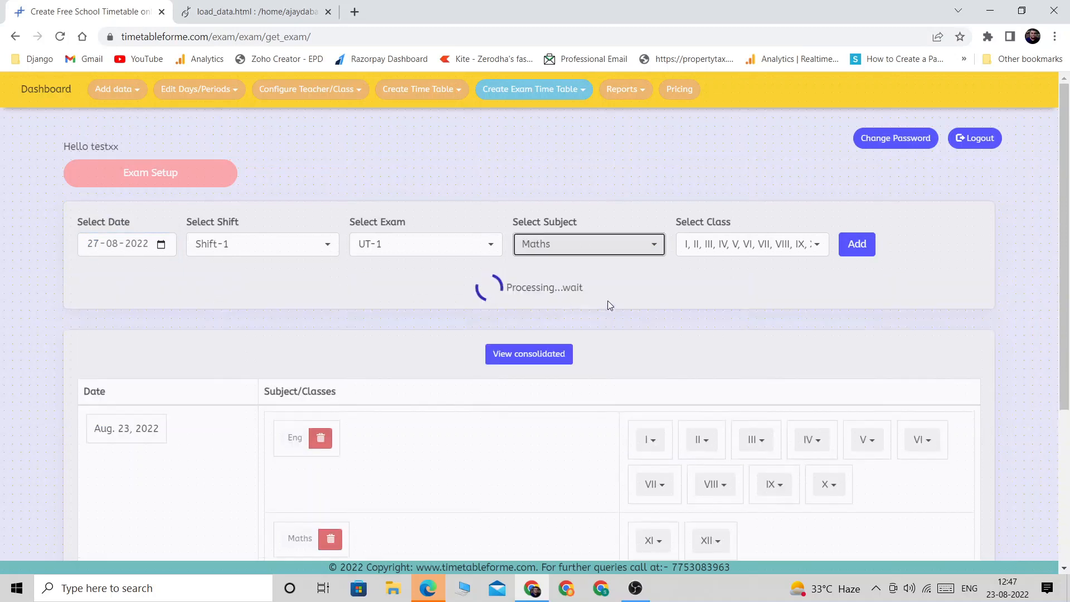
{"action": "left_click", "coordinate": [759, 247]}
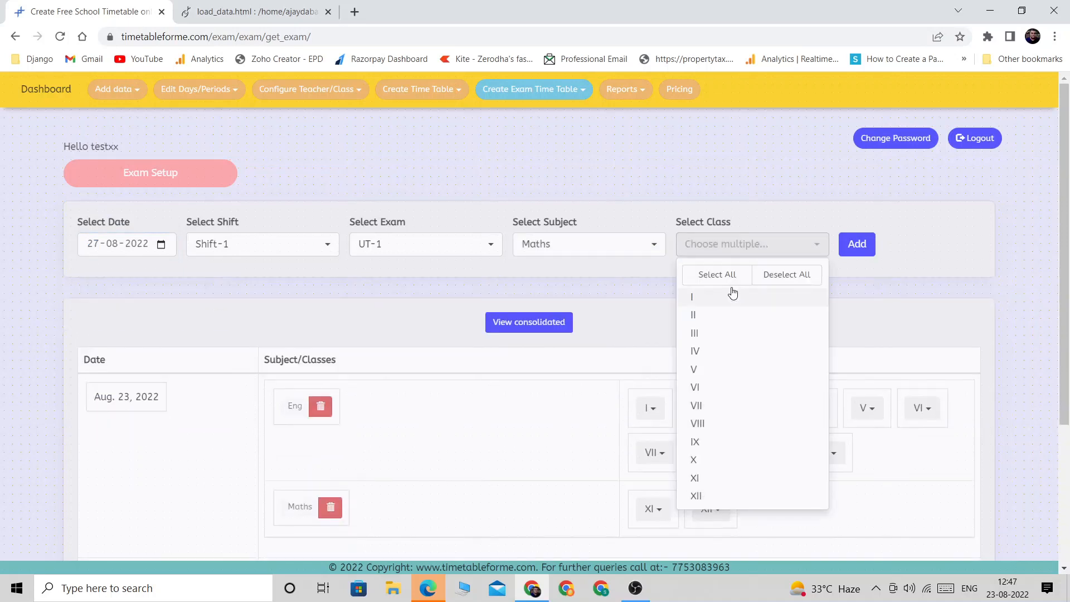
{"action": "left_click", "coordinate": [698, 279]}
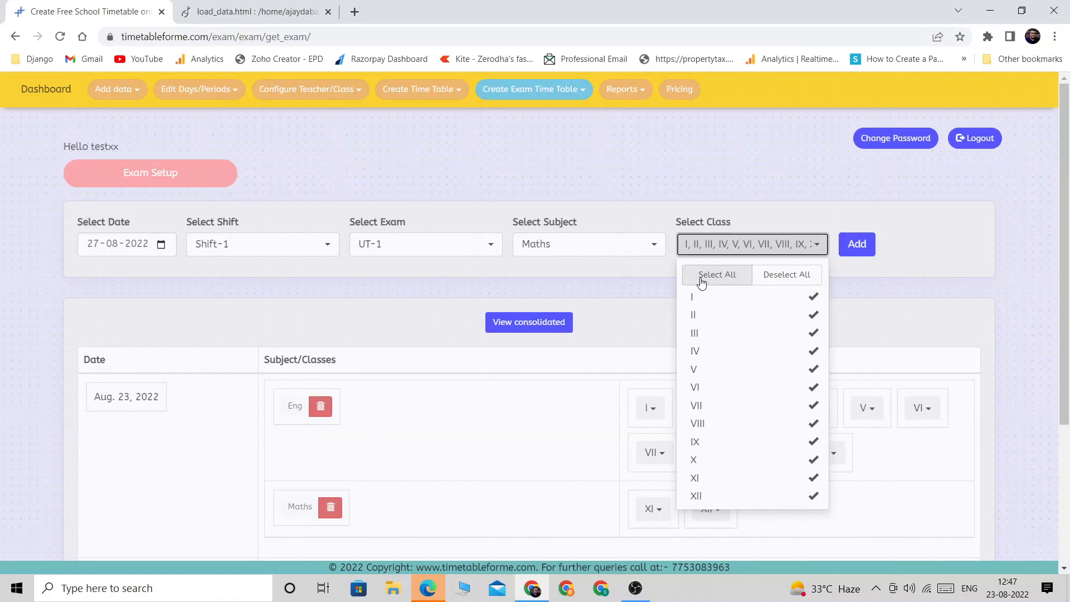
{"action": "scroll", "coordinate": [891, 305], "scroll_direction": "down", "scroll_amount": 1}
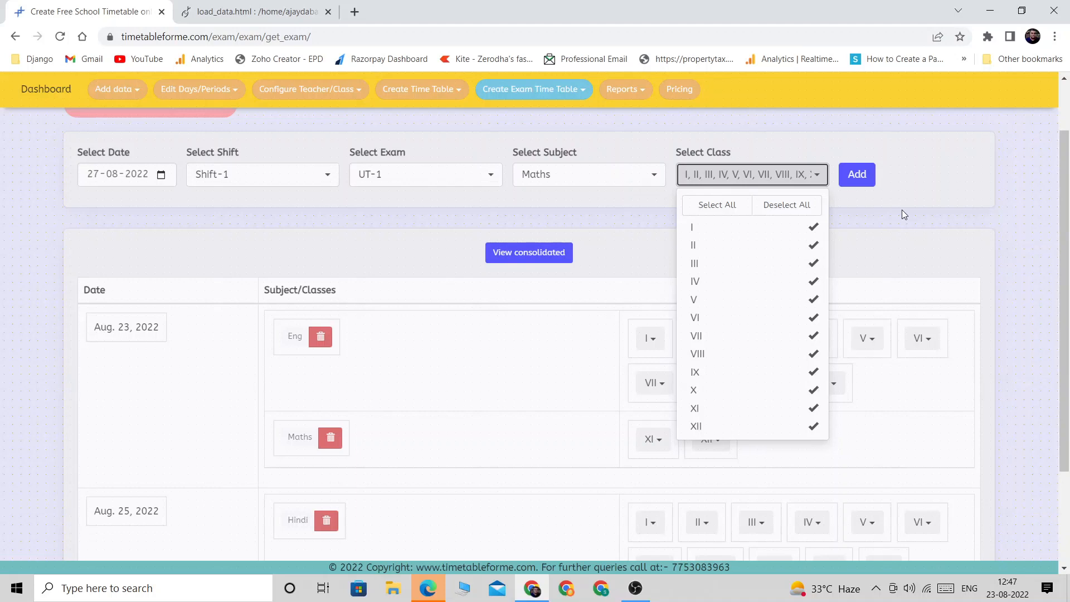
{"action": "left_click", "coordinate": [859, 180]}
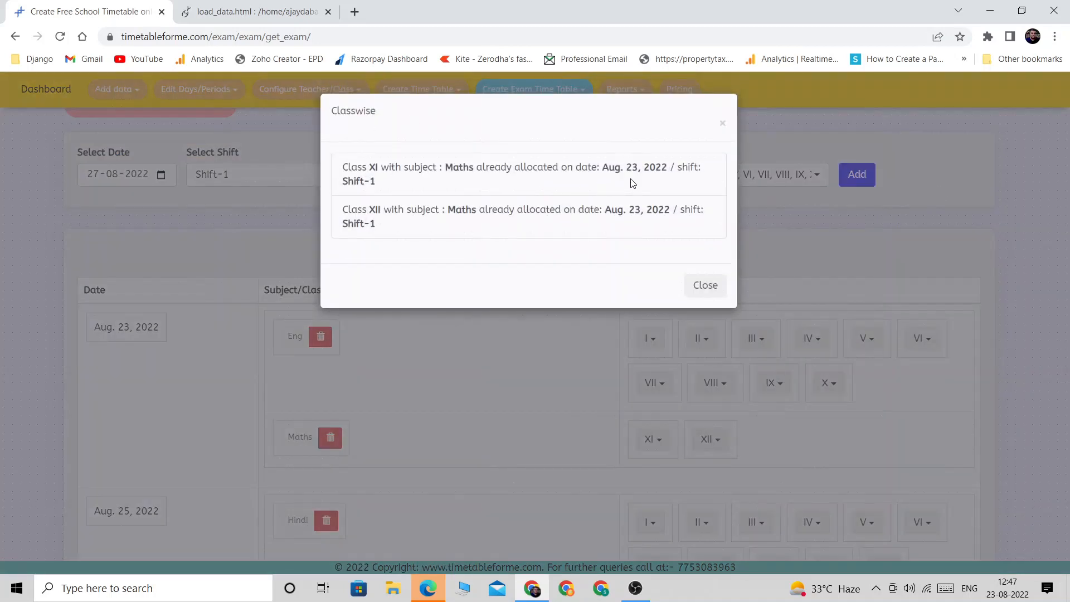
{"action": "left_click", "coordinate": [706, 285]}
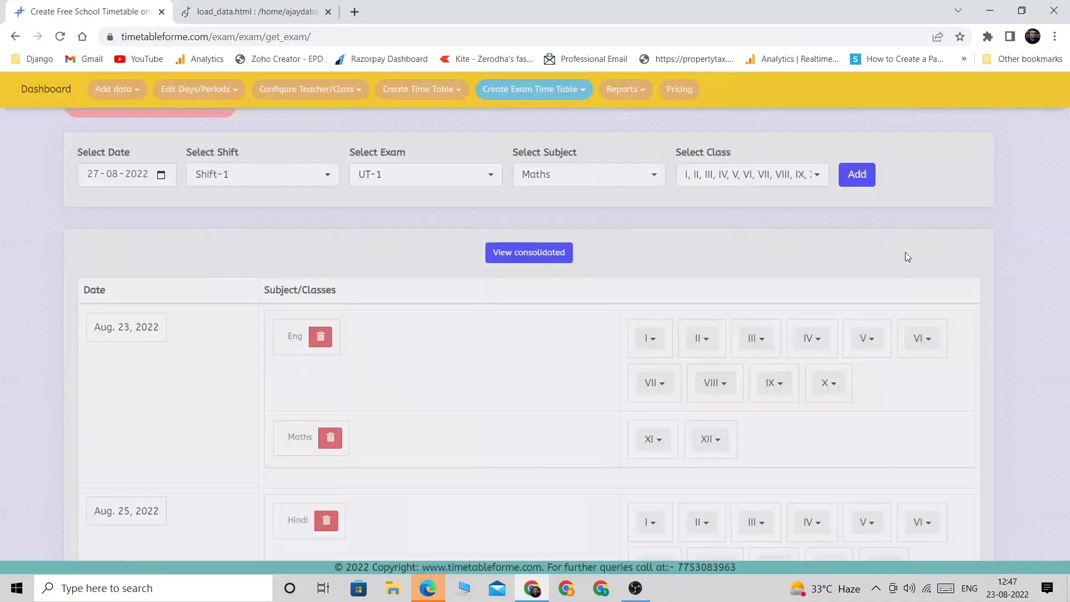
Step: Check the 27 August Maths entry in the schedule and set the exam date to 28-08-2022
{"action": "scroll", "coordinate": [905, 253], "scroll_direction": "down", "scroll_amount": 5}
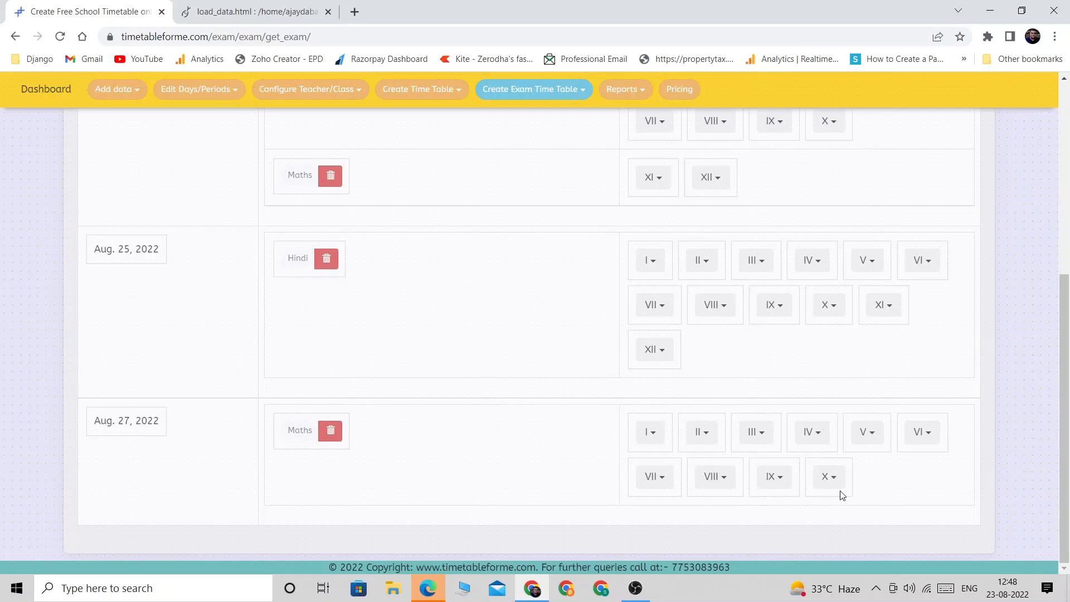
{"action": "scroll", "coordinate": [841, 492], "scroll_direction": "up", "scroll_amount": 5}
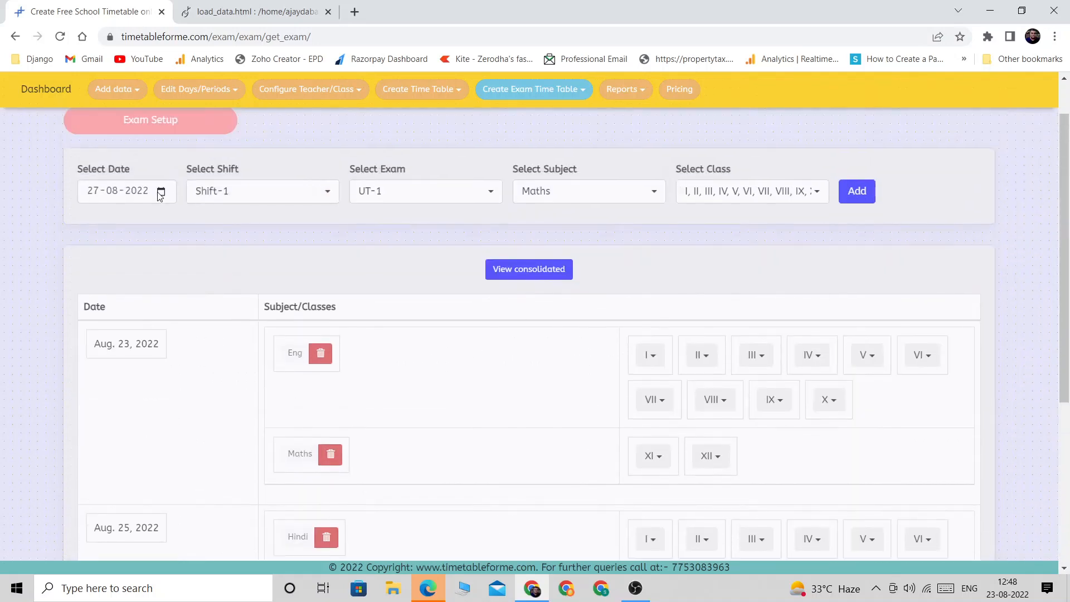
{"action": "left_click", "coordinate": [160, 191]}
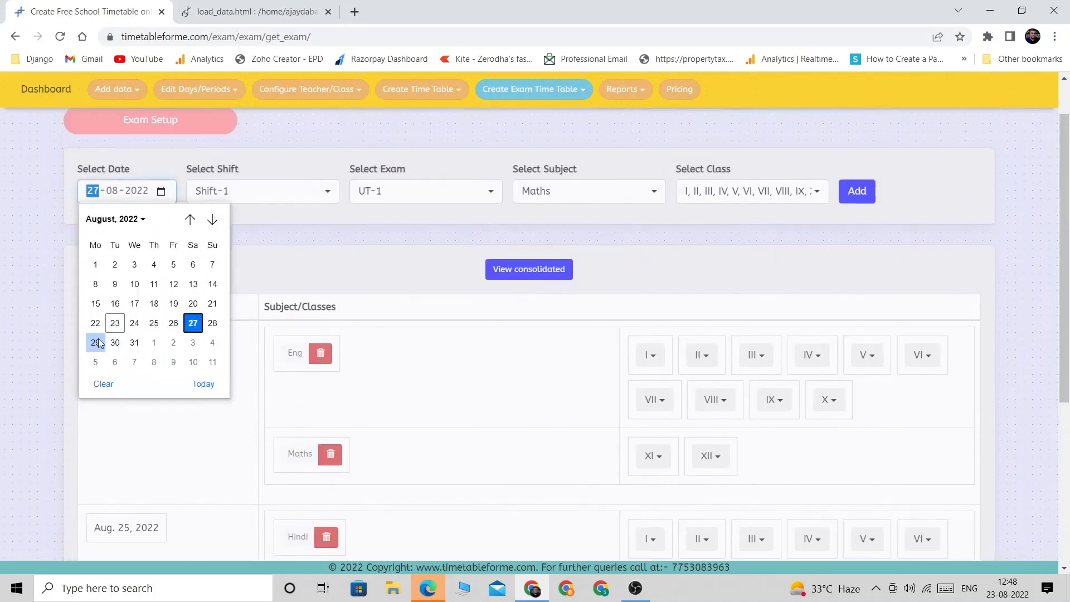
{"action": "left_click", "coordinate": [212, 323]}
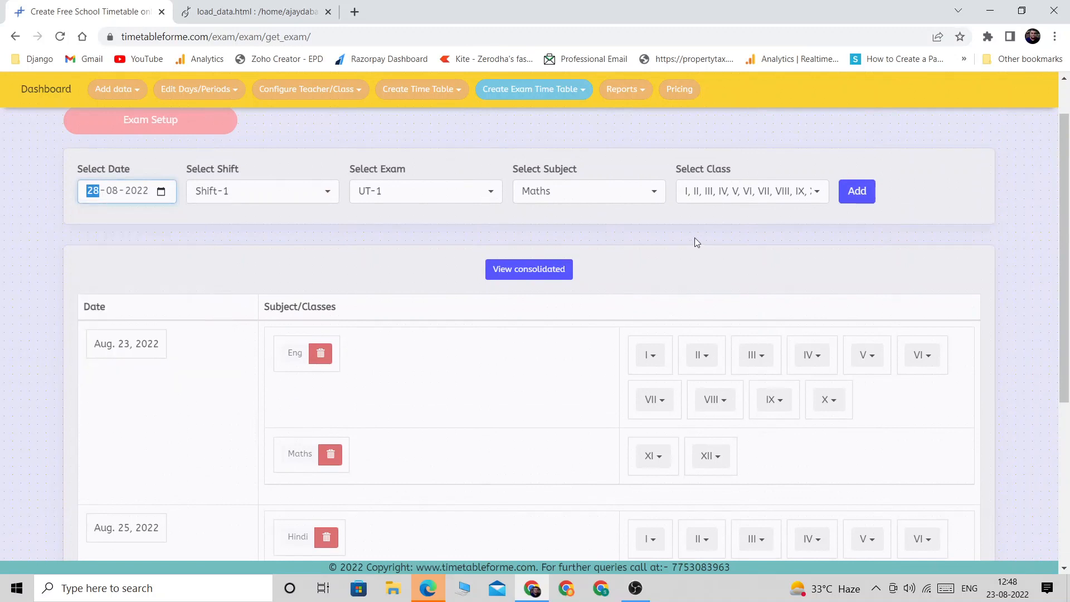
Step: Replace the selected classes for the Maths exam with XI and XII
{"action": "left_click", "coordinate": [759, 195]}
{"action": "left_click", "coordinate": [779, 221]}
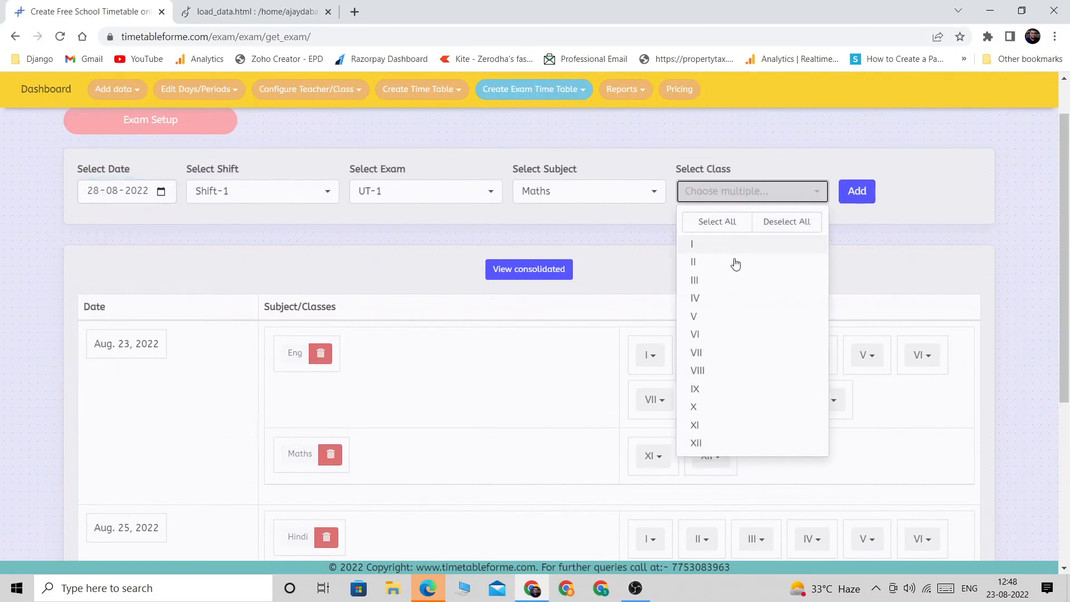
{"action": "left_click", "coordinate": [722, 427]}
{"action": "left_click", "coordinate": [723, 443]}
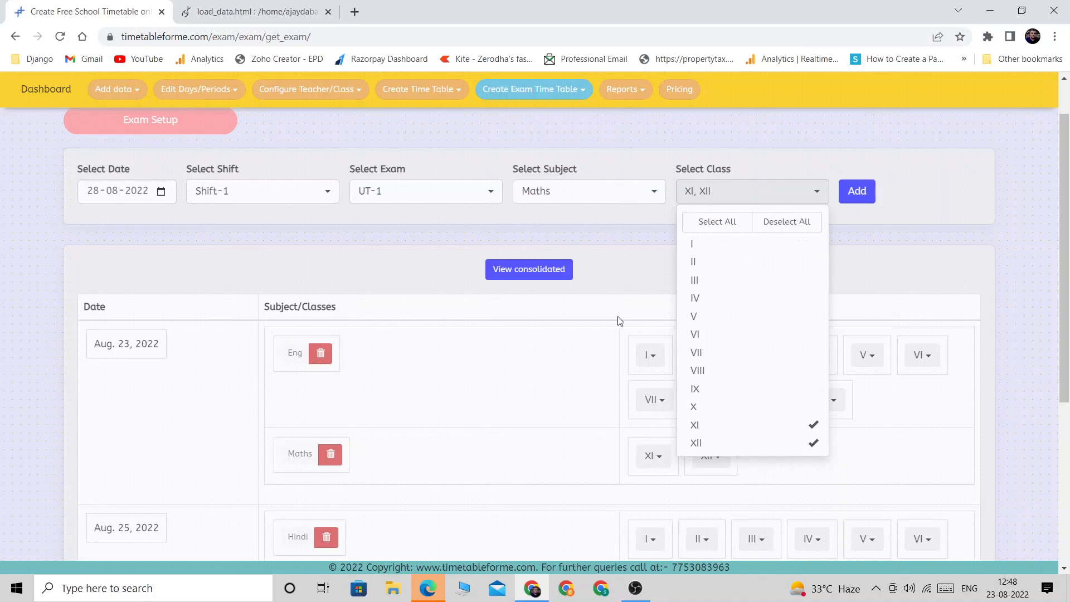
Step: Add the Phy exam for classes XI and XII on 28-08-2022 and check its entry in the schedule
{"action": "left_click", "coordinate": [570, 197]}
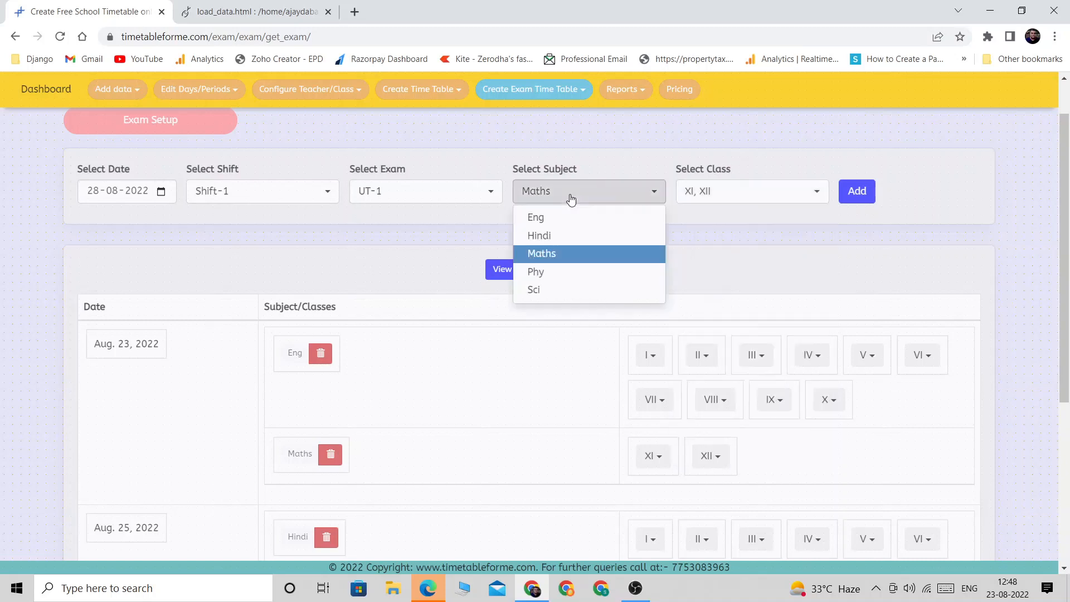
{"action": "left_click", "coordinate": [560, 273]}
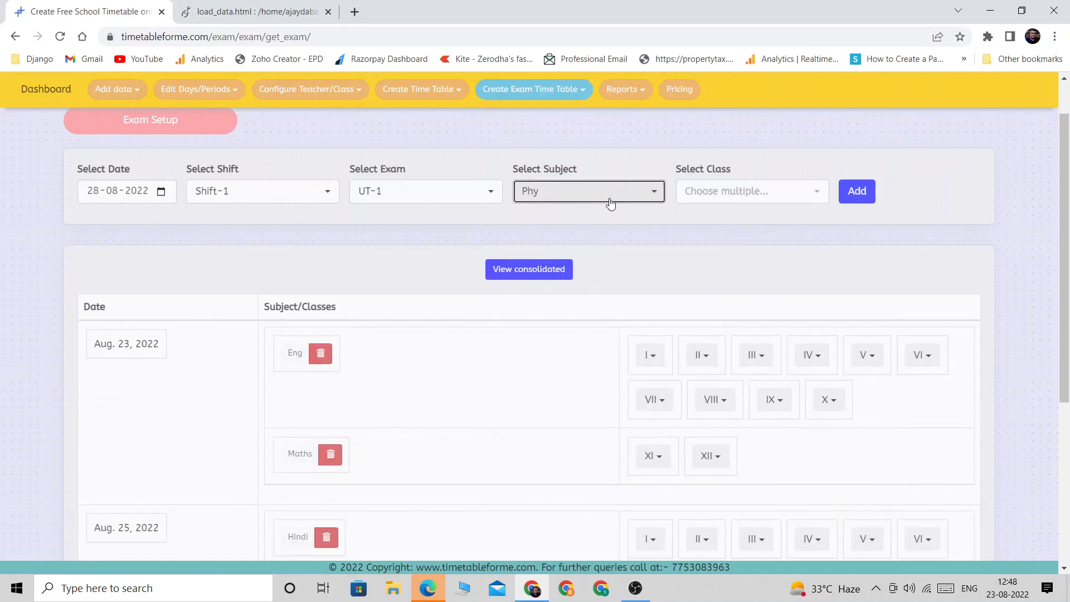
{"action": "left_click", "coordinate": [764, 199]}
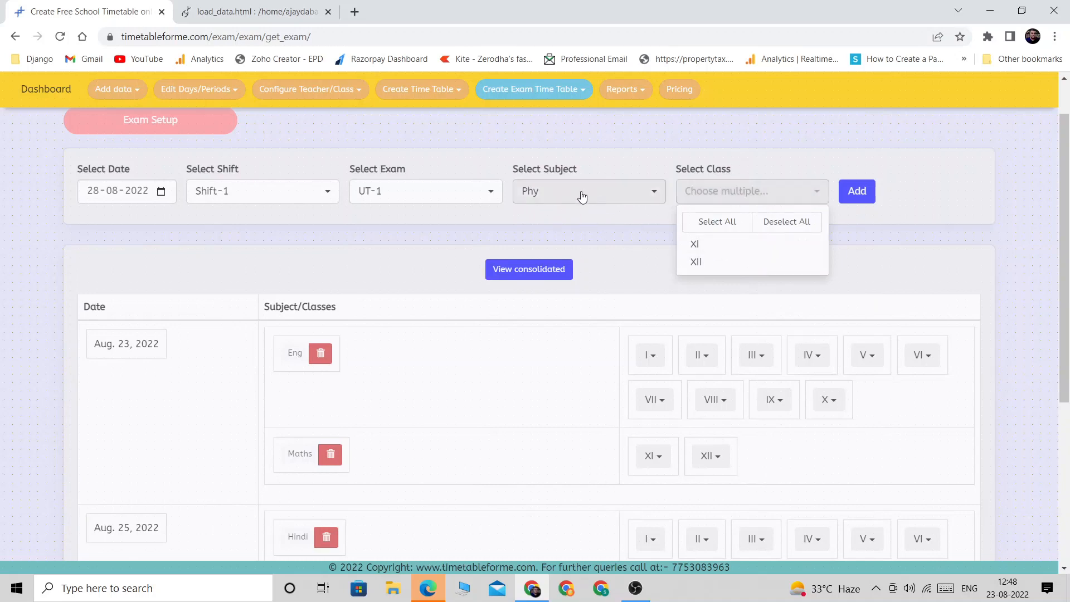
{"action": "left_click", "coordinate": [730, 248]}
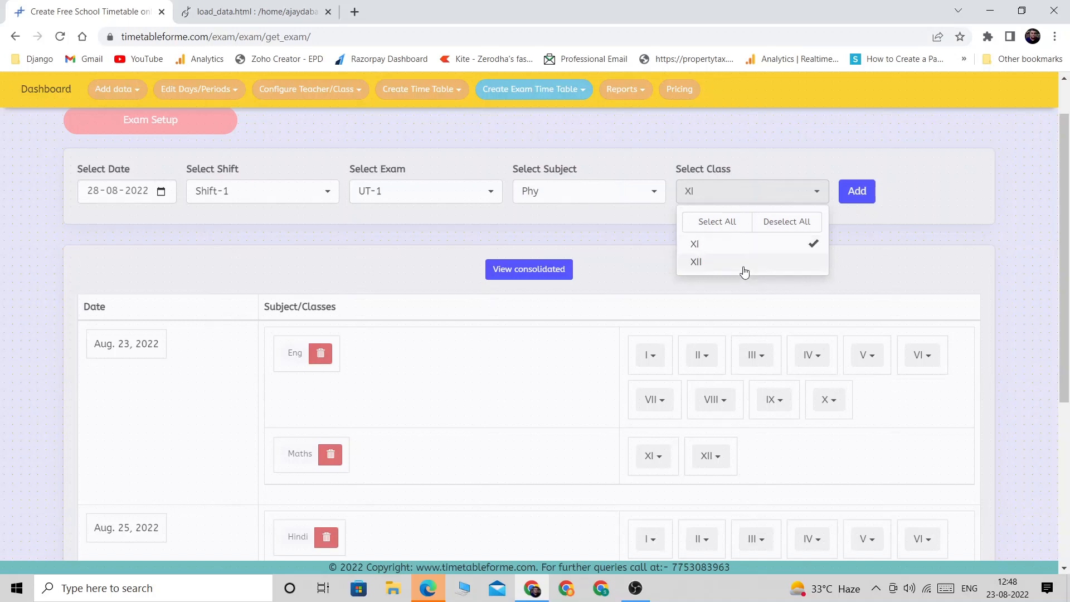
{"action": "left_click", "coordinate": [742, 266]}
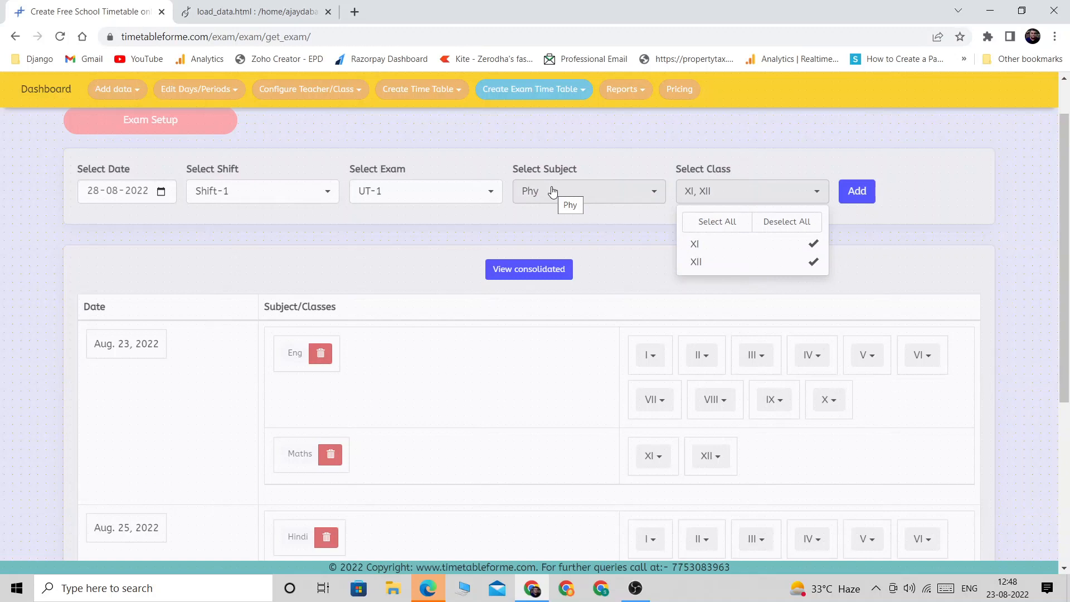
{"action": "left_click", "coordinate": [910, 200]}
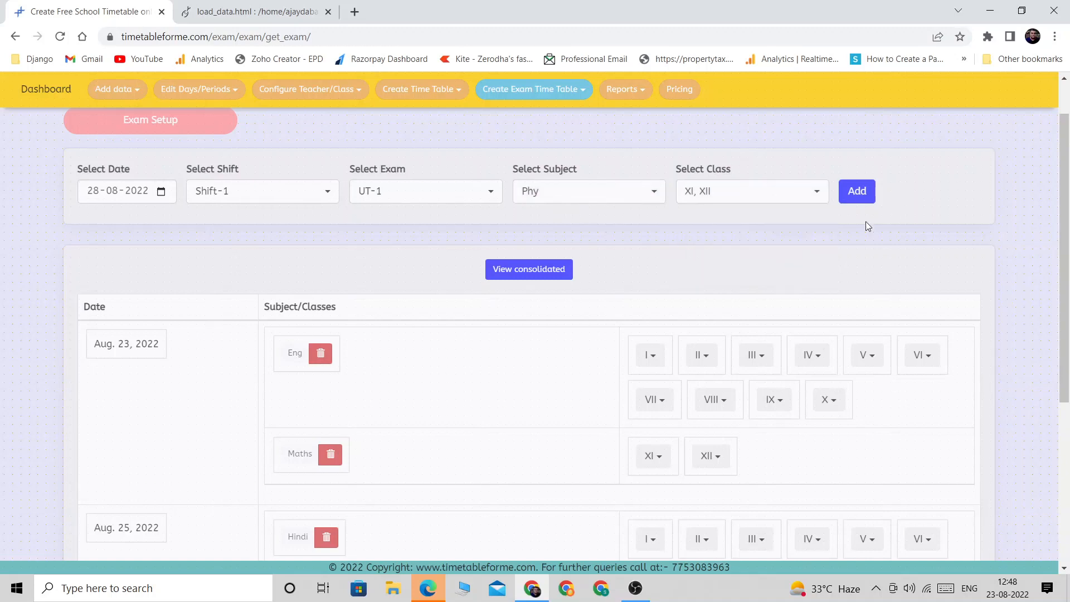
{"action": "left_click", "coordinate": [864, 191]}
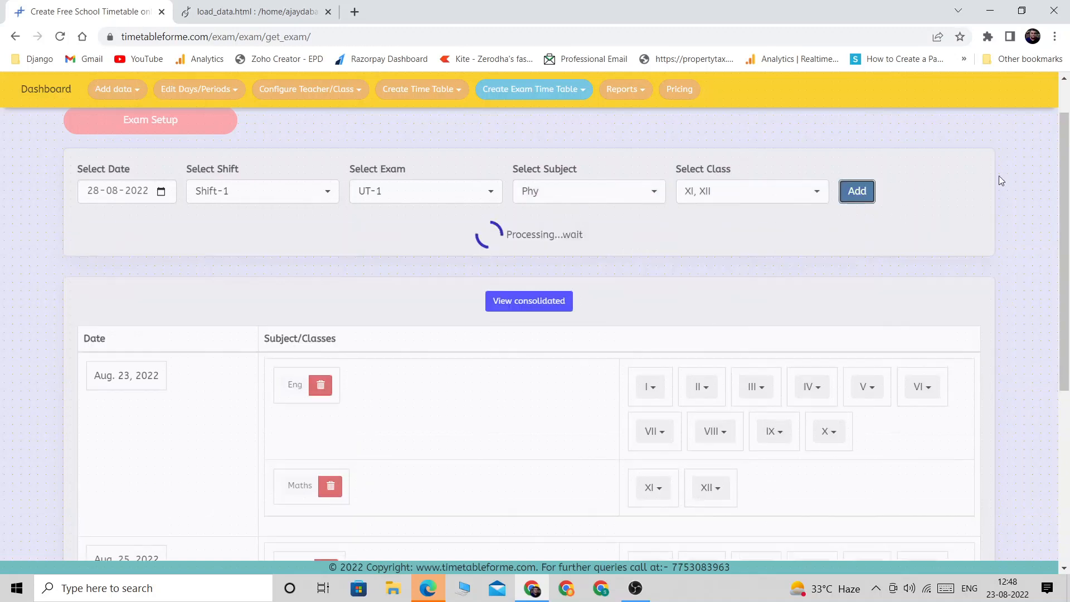
{"action": "scroll", "coordinate": [932, 198], "scroll_direction": "down", "scroll_amount": 4}
{"action": "scroll", "coordinate": [774, 543], "scroll_direction": "down", "scroll_amount": 2}
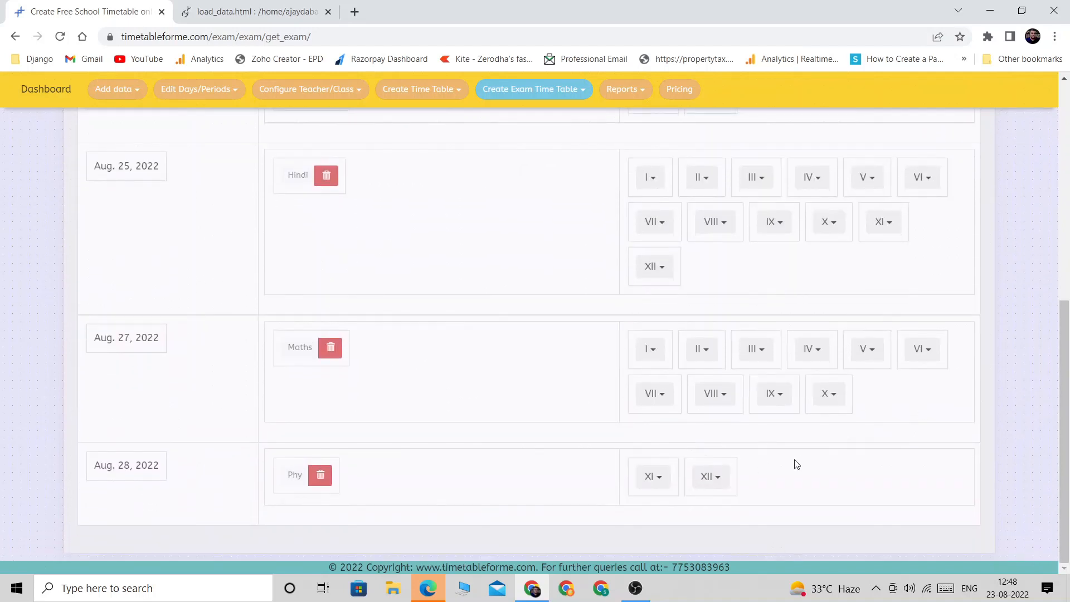
Step: Review the consolidated exam timetable including the 28 August exam, close it and look over the date-wise schedule
{"action": "scroll", "coordinate": [530, 368], "scroll_direction": "up", "scroll_amount": 5}
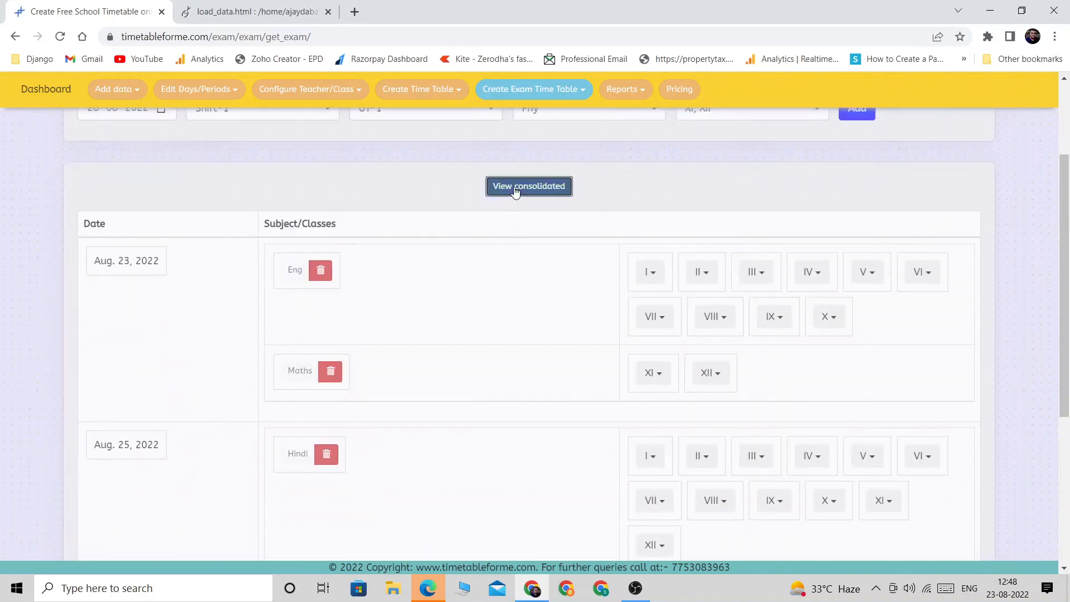
{"action": "left_click", "coordinate": [516, 189]}
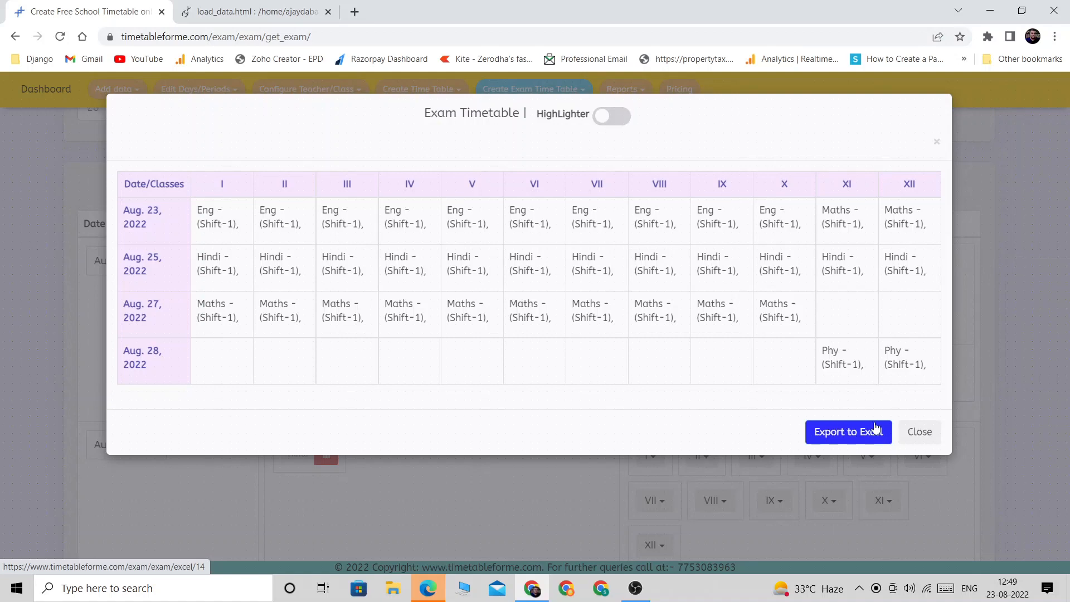
{"action": "left_click", "coordinate": [926, 433]}
{"action": "scroll", "coordinate": [882, 383], "scroll_direction": "down", "scroll_amount": 4}
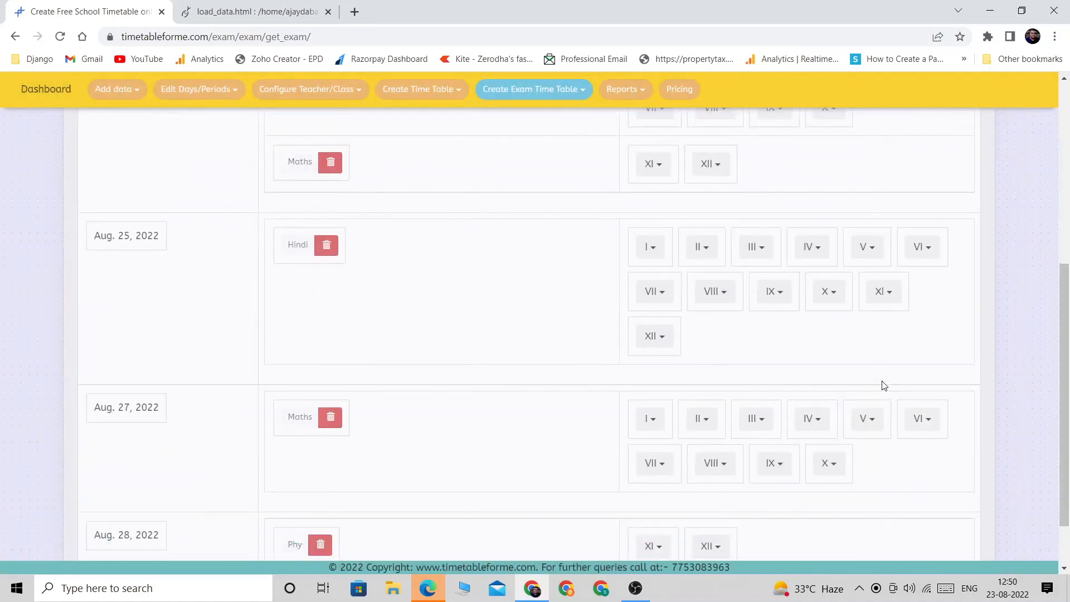
{"action": "scroll", "coordinate": [883, 384], "scroll_direction": "up", "scroll_amount": 6}
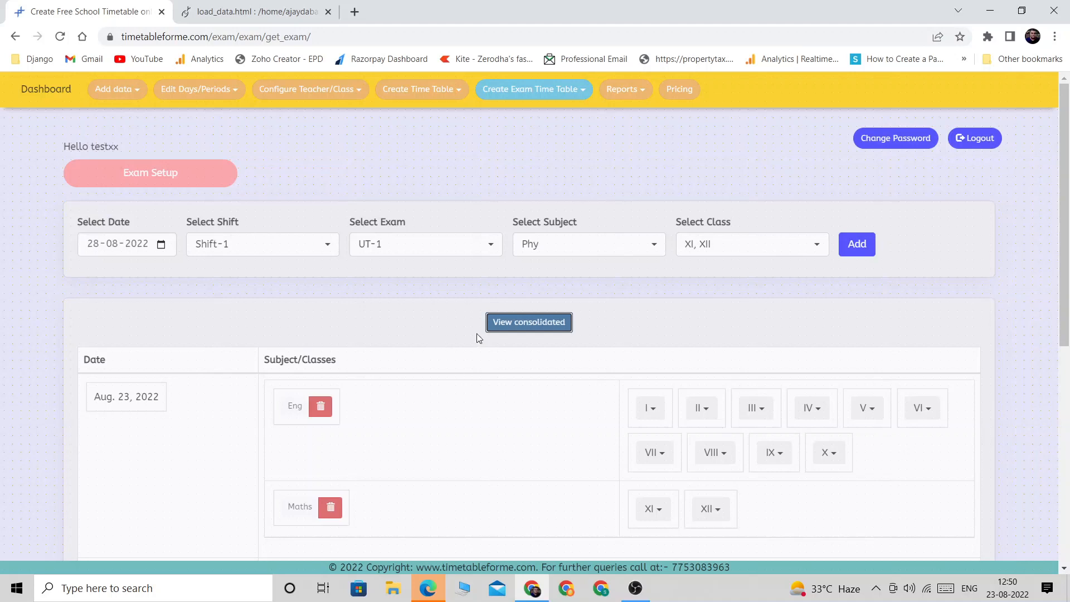
Step: Add a new exam shift named Shift-2
{"action": "mouse_move", "coordinate": [529, 89]}
{"action": "left_click", "coordinate": [529, 123]}
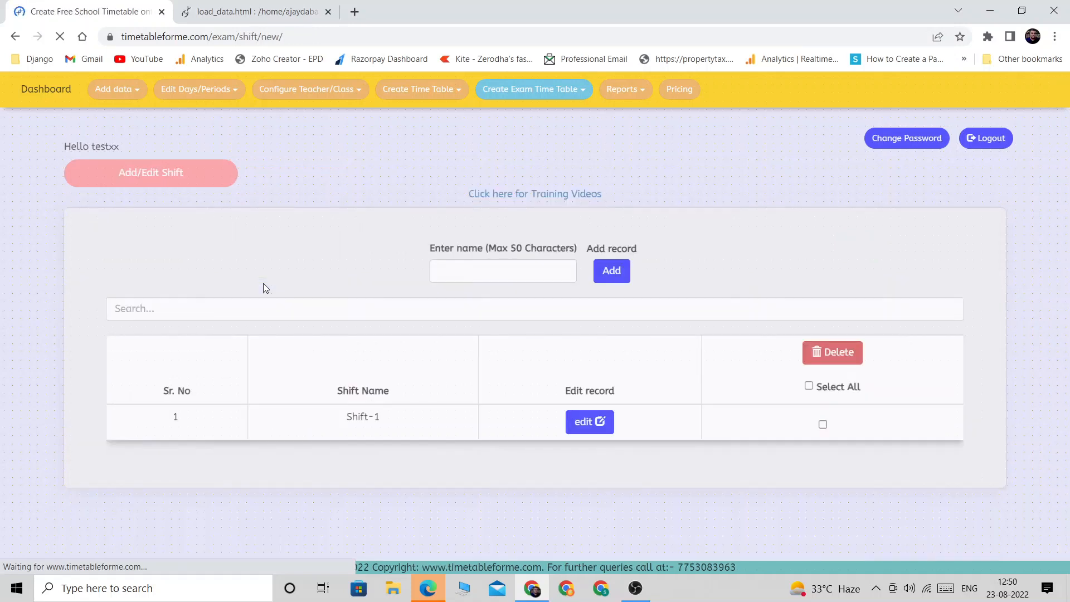
{"action": "left_click", "coordinate": [530, 271]}
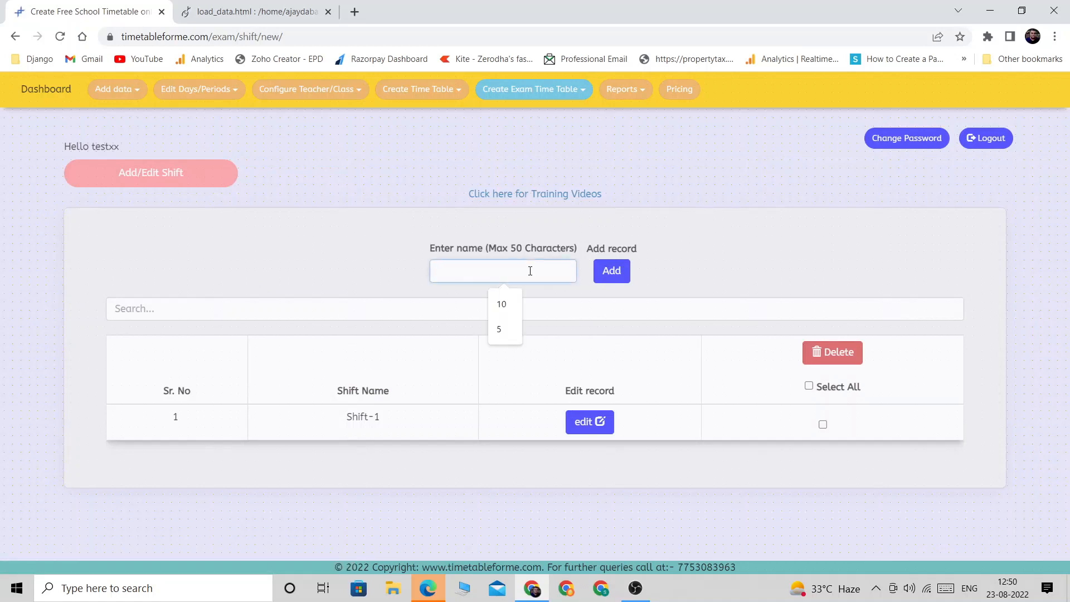
{"action": "type", "text": "Shi"}
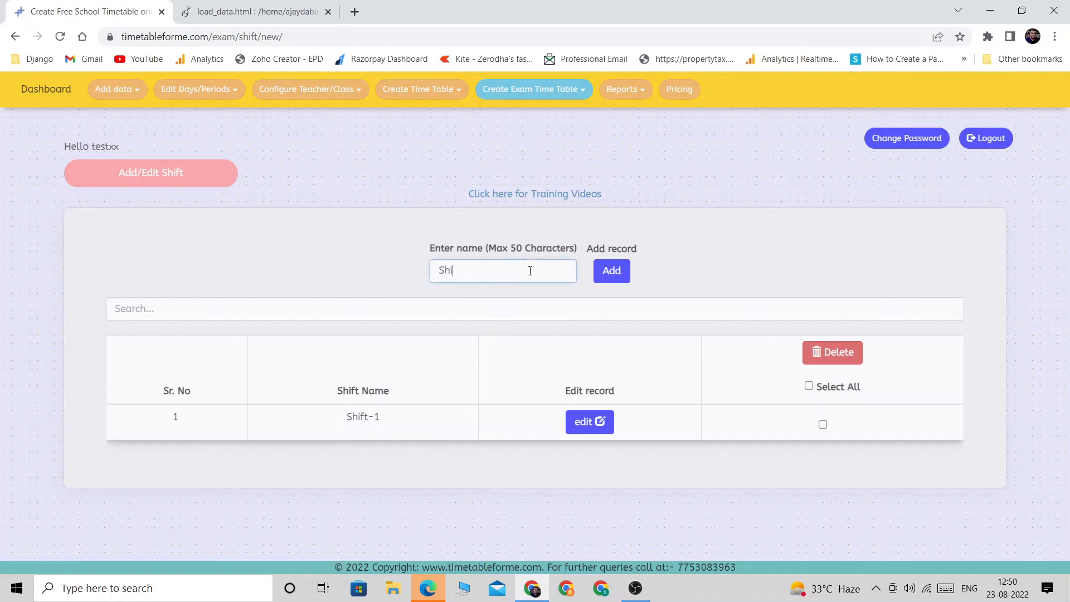
{"action": "type", "text": "ft-2"}
{"action": "left_click", "coordinate": [611, 270]}
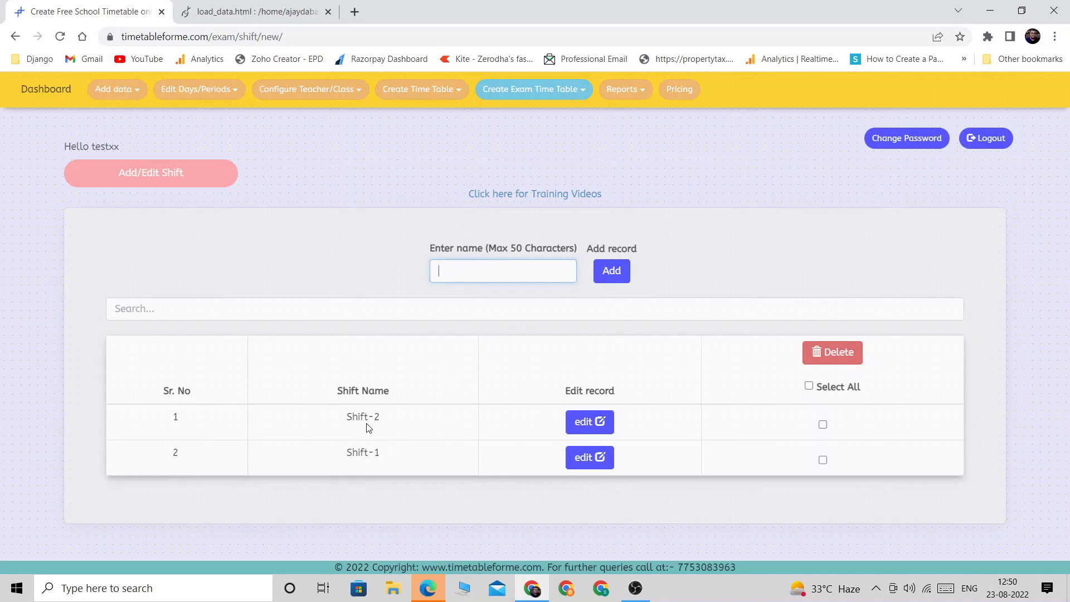
Step: Return to the exam timetable setup and display the UT-1 schedule for Shift-1
{"action": "left_click", "coordinate": [534, 89]}
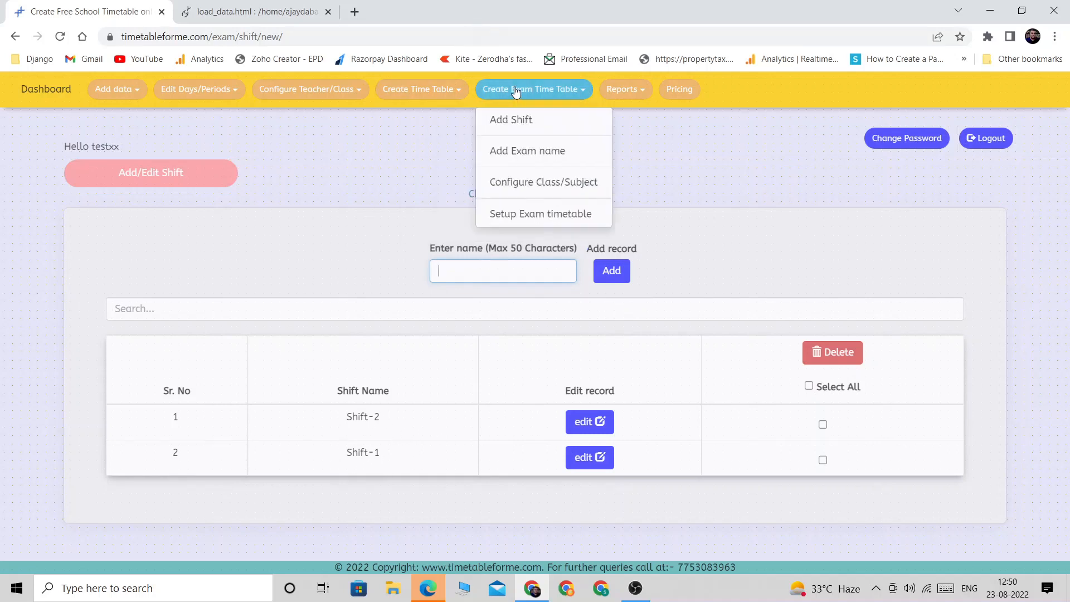
{"action": "left_click", "coordinate": [564, 217]}
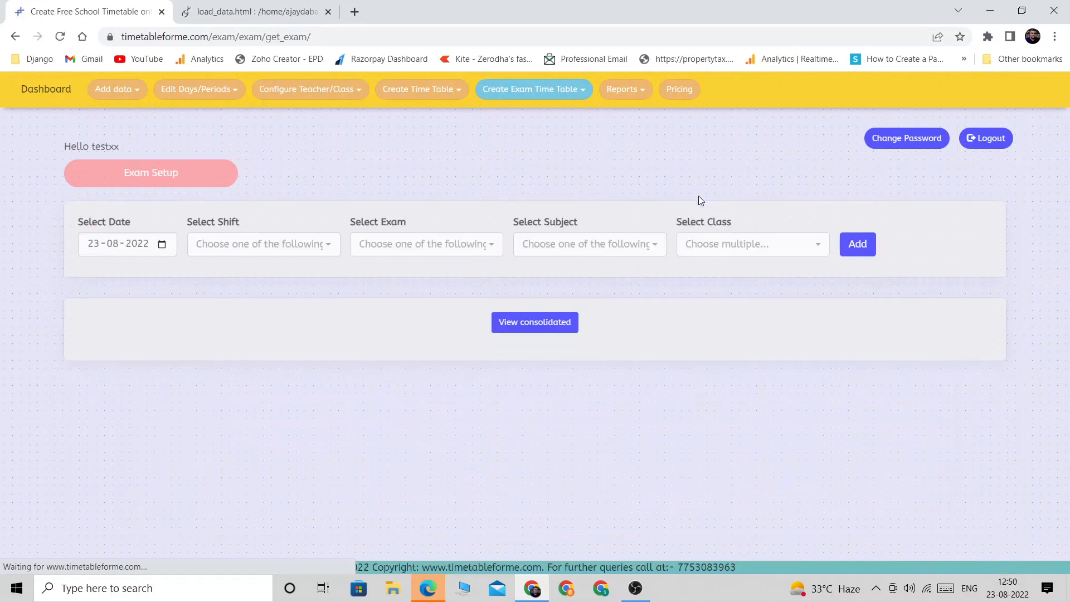
{"action": "left_click", "coordinate": [266, 243]}
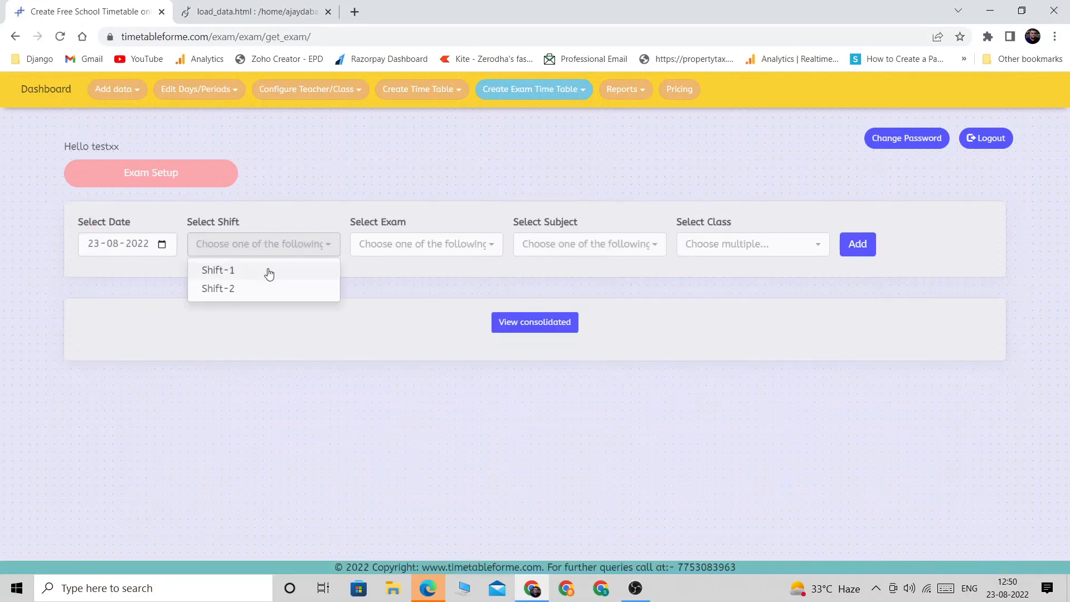
{"action": "left_click", "coordinate": [269, 271]}
{"action": "left_click", "coordinate": [381, 252]}
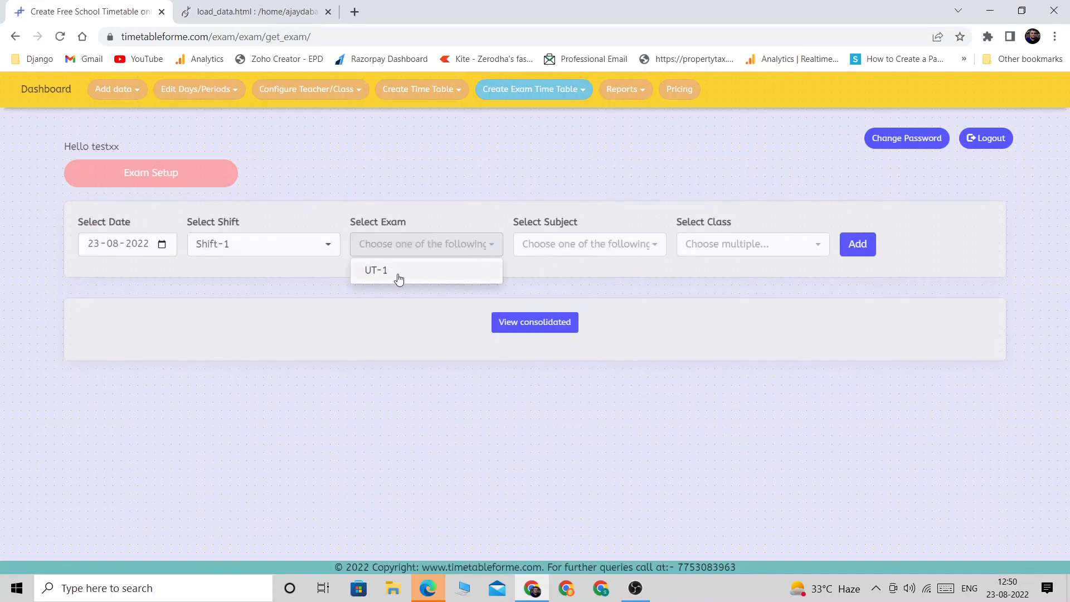
{"action": "left_click", "coordinate": [399, 271]}
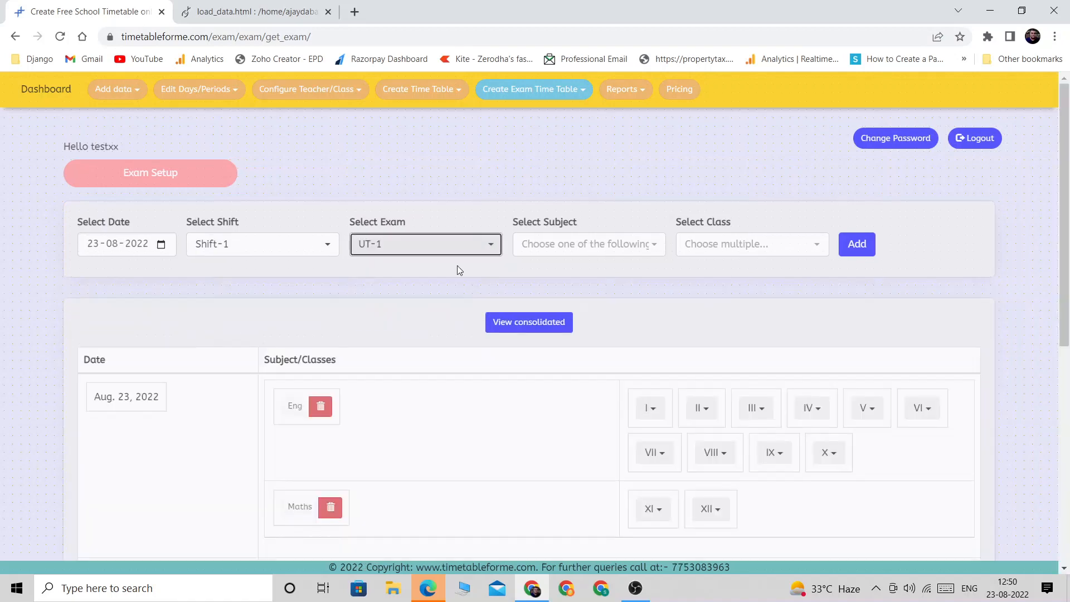
{"action": "scroll", "coordinate": [525, 344], "scroll_direction": "down", "scroll_amount": 8}
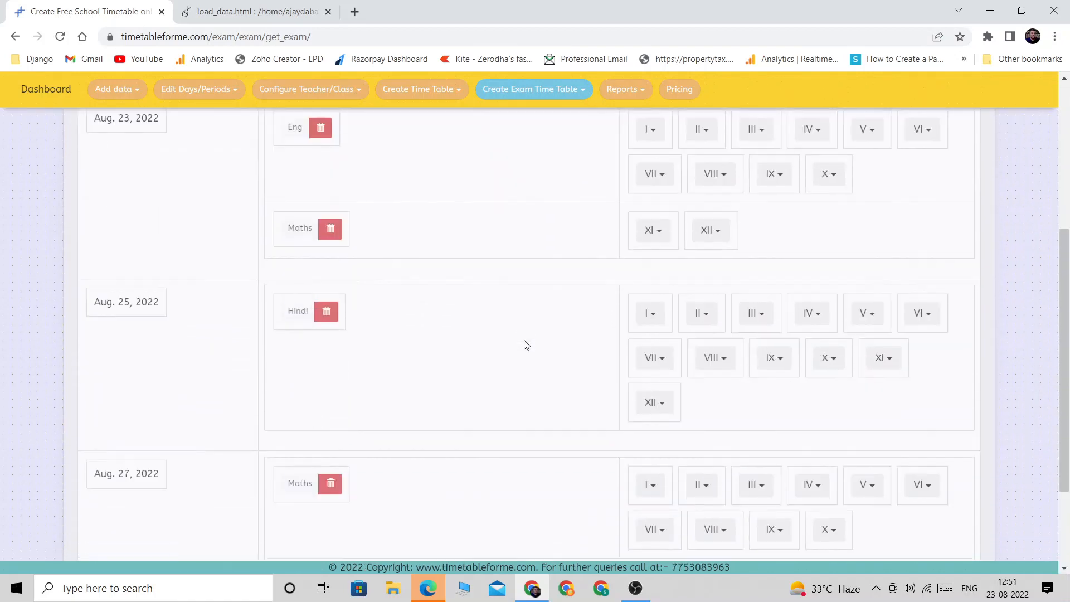
{"action": "scroll", "coordinate": [525, 344], "scroll_direction": "up", "scroll_amount": 6}
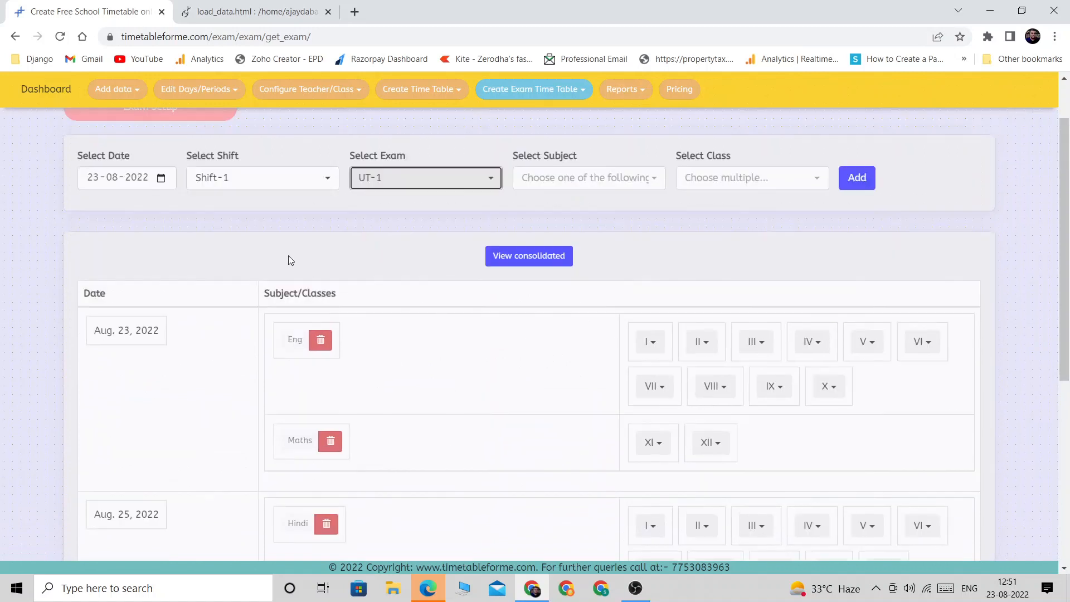
Step: Add the Sci exam of UT-1 in Shift-2 on 28-08-2022 for classes XI and XII
{"action": "left_click", "coordinate": [286, 179]}
{"action": "left_click", "coordinate": [272, 223]}
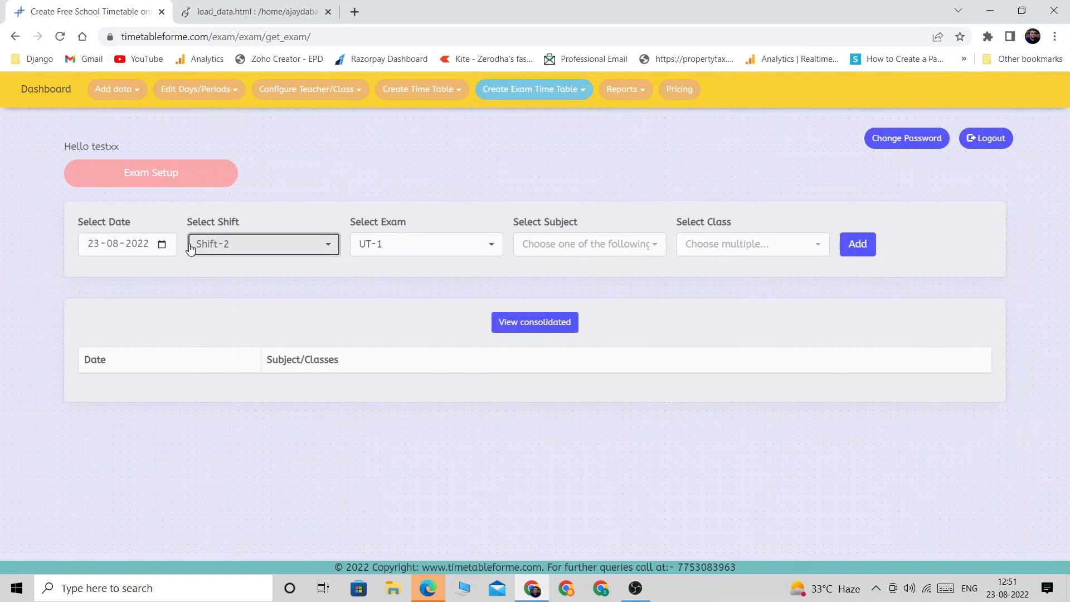
{"action": "left_click", "coordinate": [163, 244]}
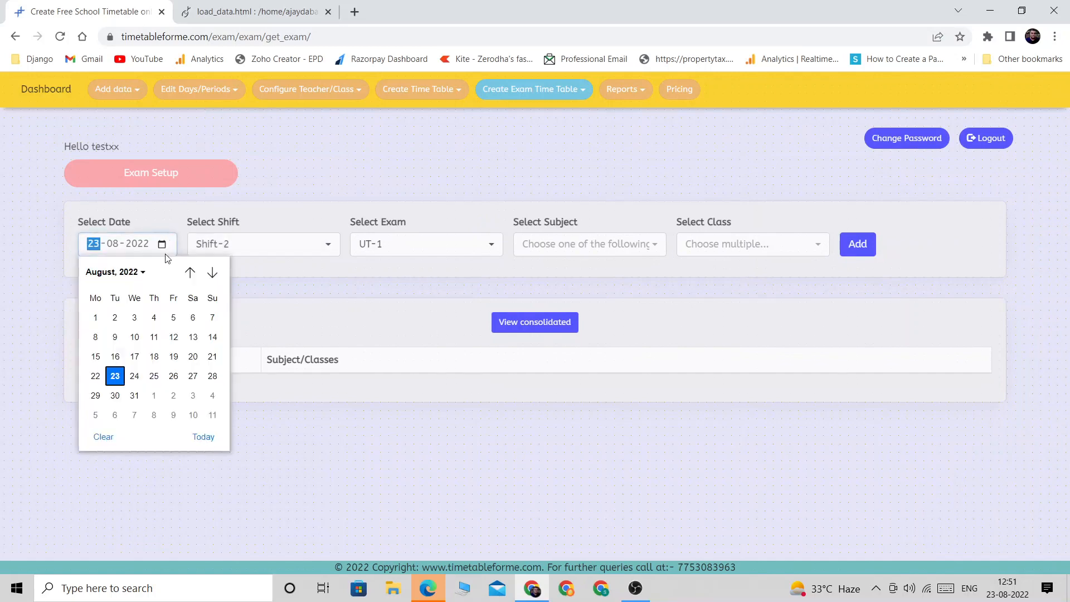
{"action": "left_click", "coordinate": [213, 375]}
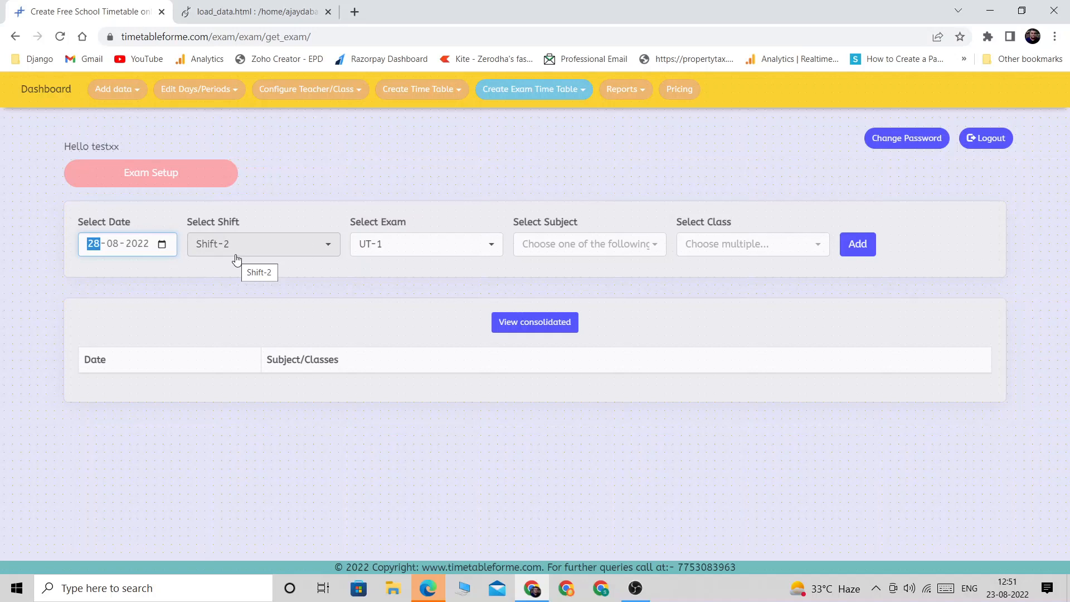
{"action": "left_click", "coordinate": [620, 240]}
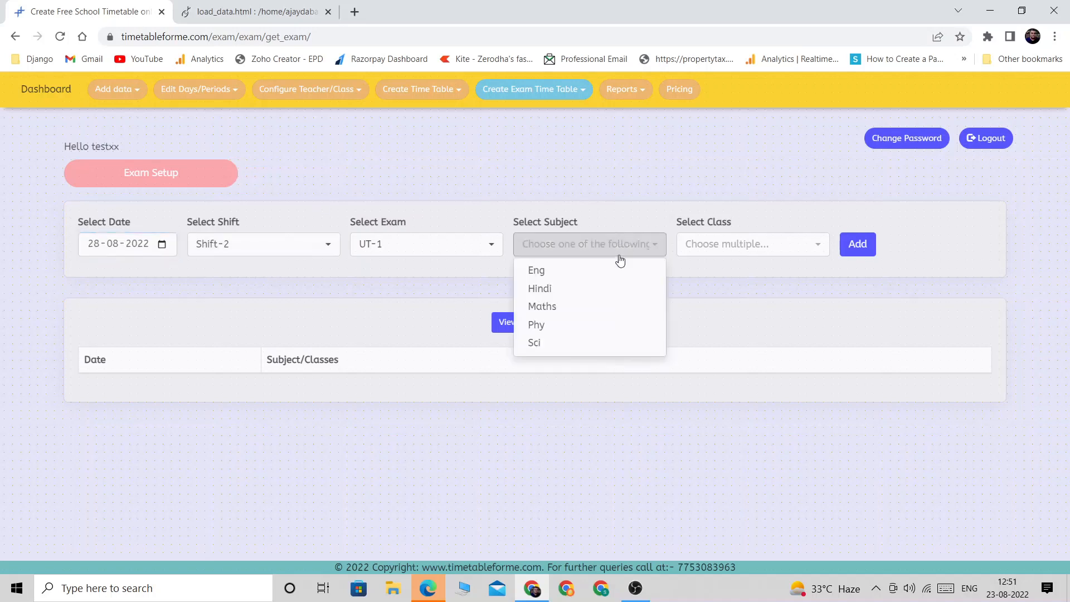
{"action": "left_click", "coordinate": [579, 345]}
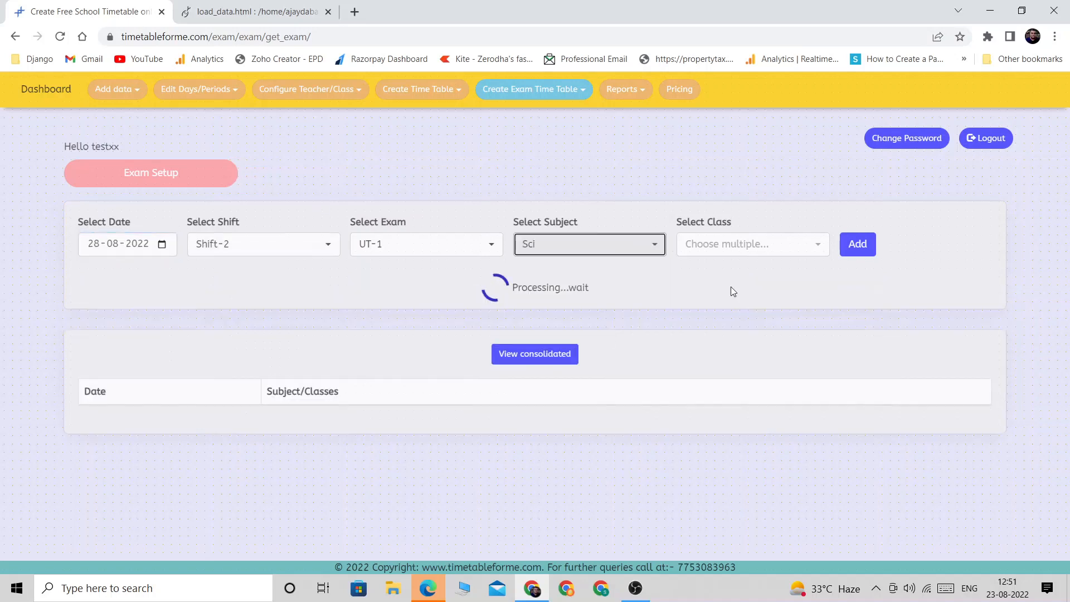
{"action": "left_click", "coordinate": [754, 252]}
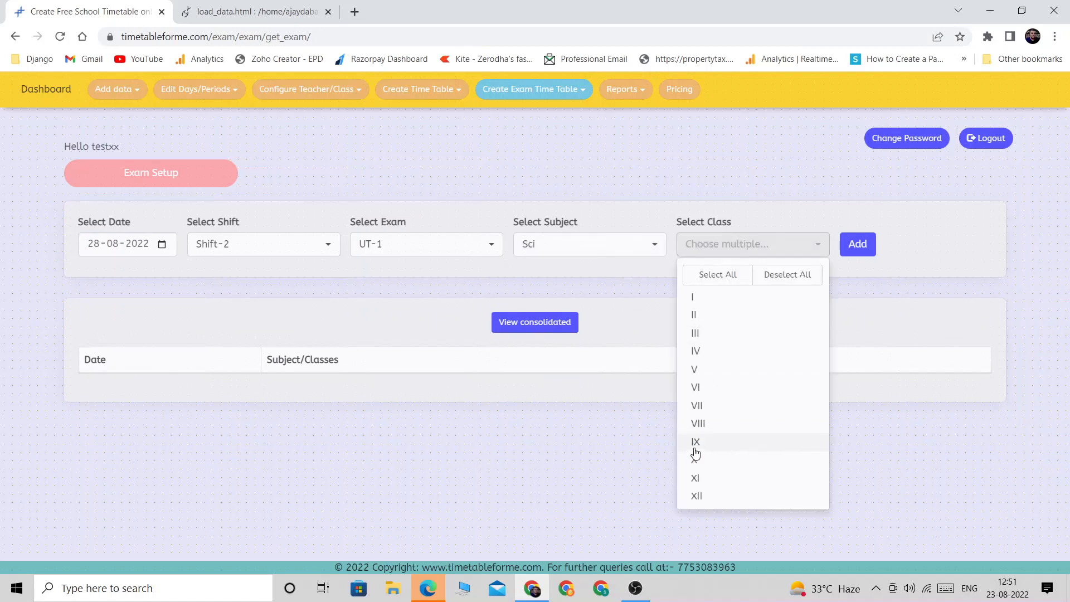
{"action": "left_click", "coordinate": [704, 479]}
{"action": "left_click", "coordinate": [724, 497]}
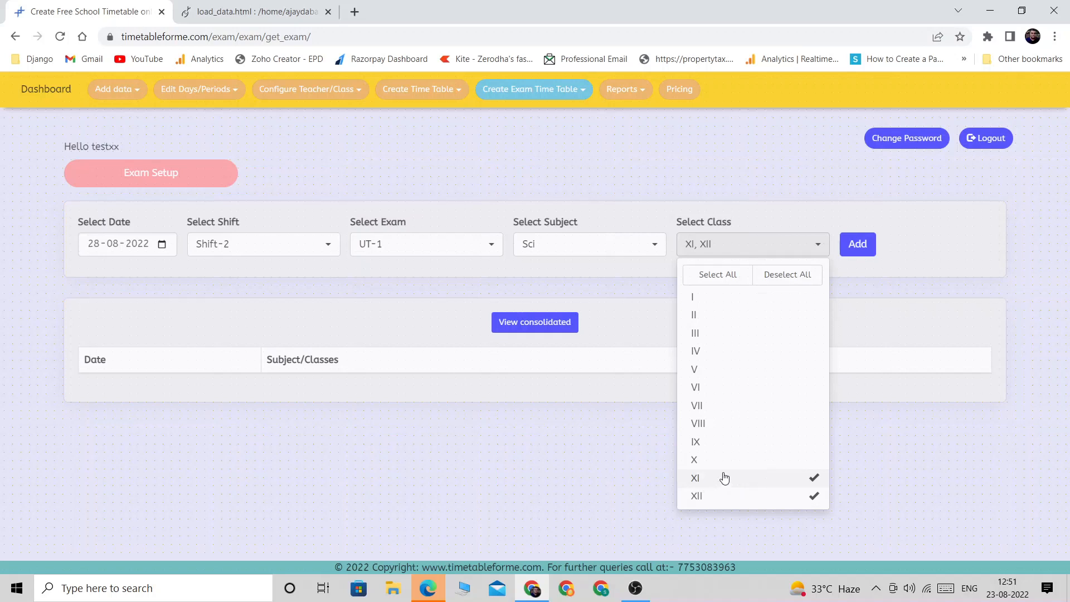
{"action": "left_click", "coordinate": [867, 245]}
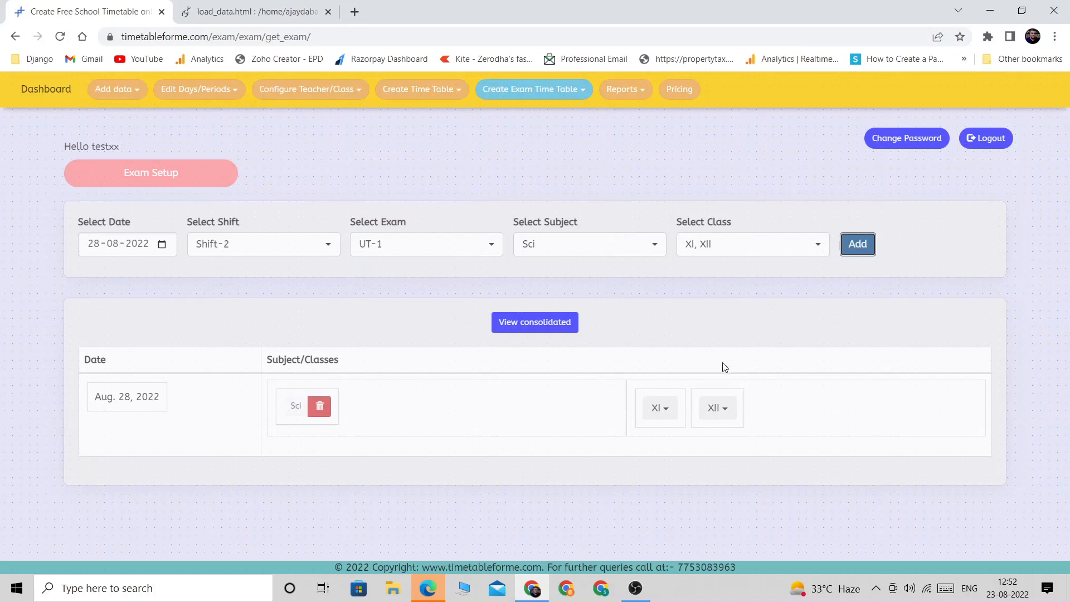
Step: View the class-wise exam schedule of class XI from the Sci entry and close it
{"action": "left_click", "coordinate": [658, 415]}
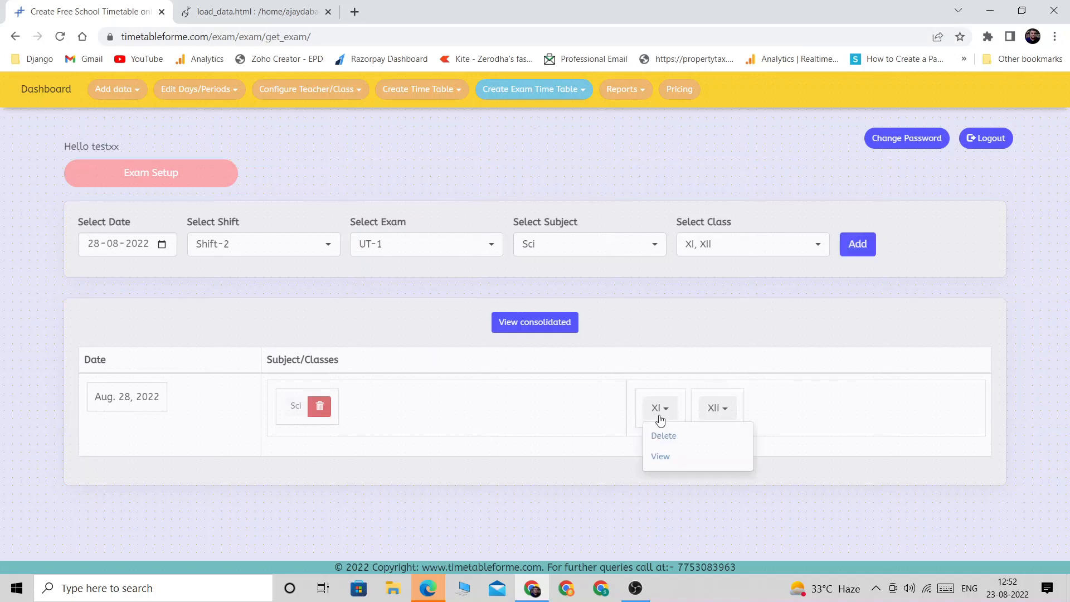
{"action": "left_click", "coordinate": [661, 458]}
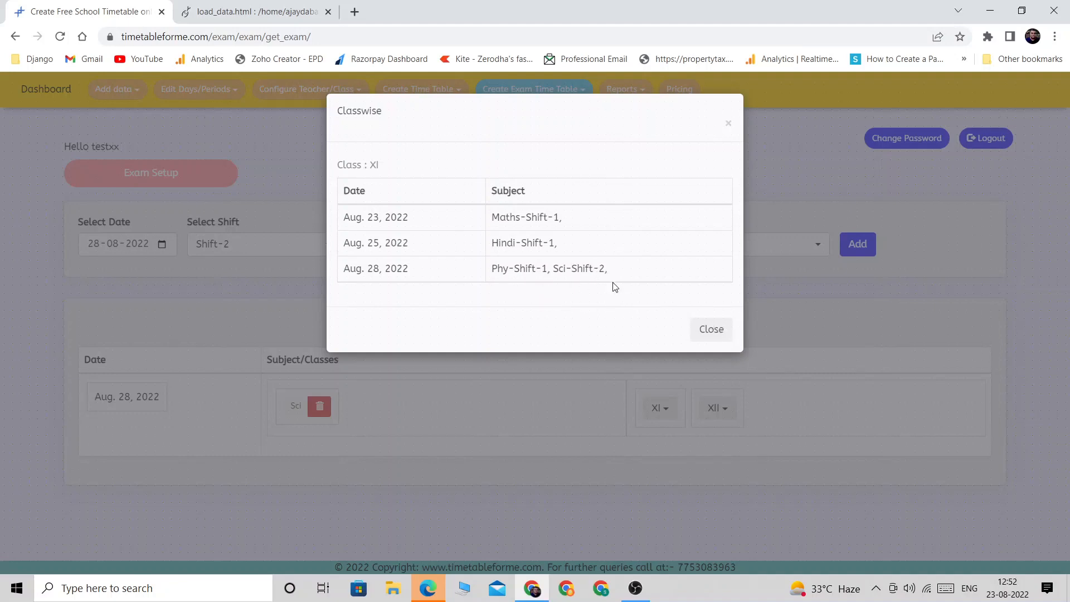
{"action": "left_click", "coordinate": [700, 334]}
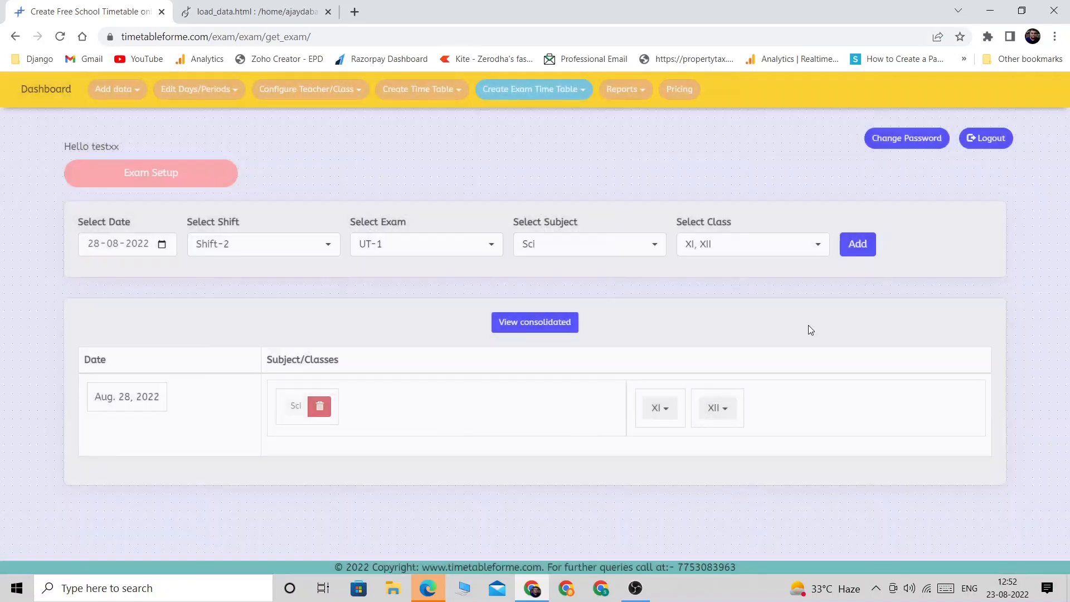
Step: Check the 28 August entries for classes XI and XII in the consolidated timetable and export it to Excel
{"action": "left_click", "coordinate": [556, 322]}
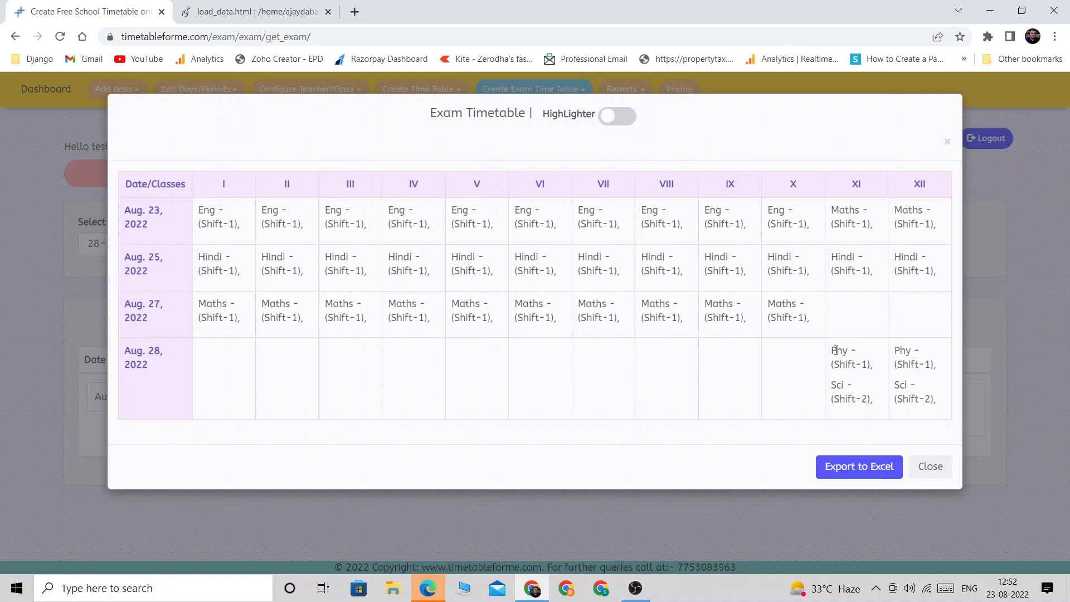
{"action": "left_click_drag", "start_coordinate": [836, 351], "coordinate": [883, 366]}
{"action": "left_click_drag", "start_coordinate": [837, 384], "coordinate": [941, 401]}
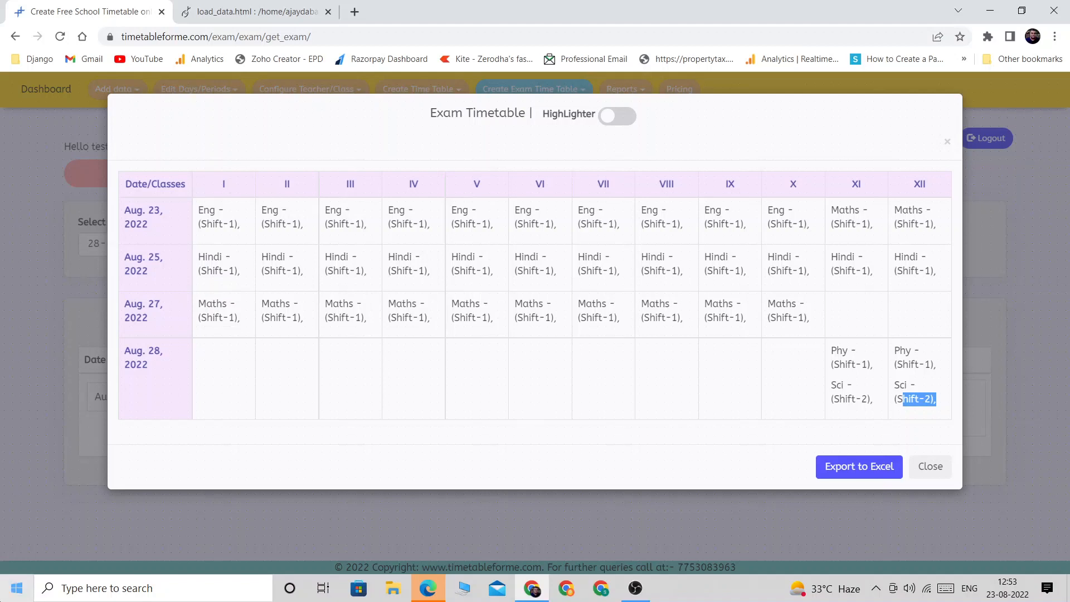
{"action": "left_click", "coordinate": [841, 468]}
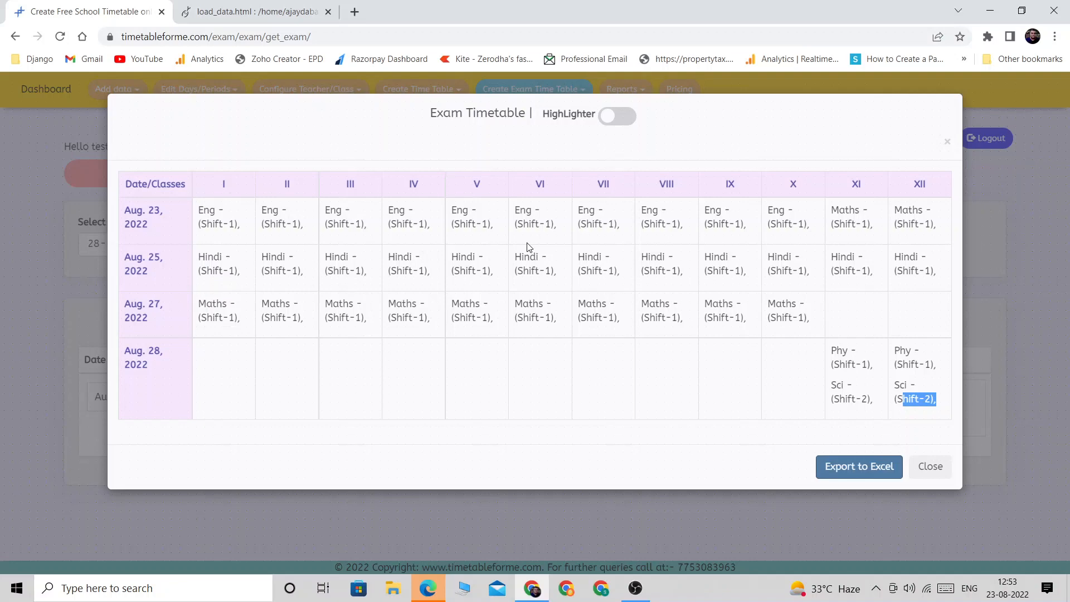
Step: Preview the consolidated timetable with the HighLighter colours and switch the highlighting off again
{"action": "left_click", "coordinate": [608, 119]}
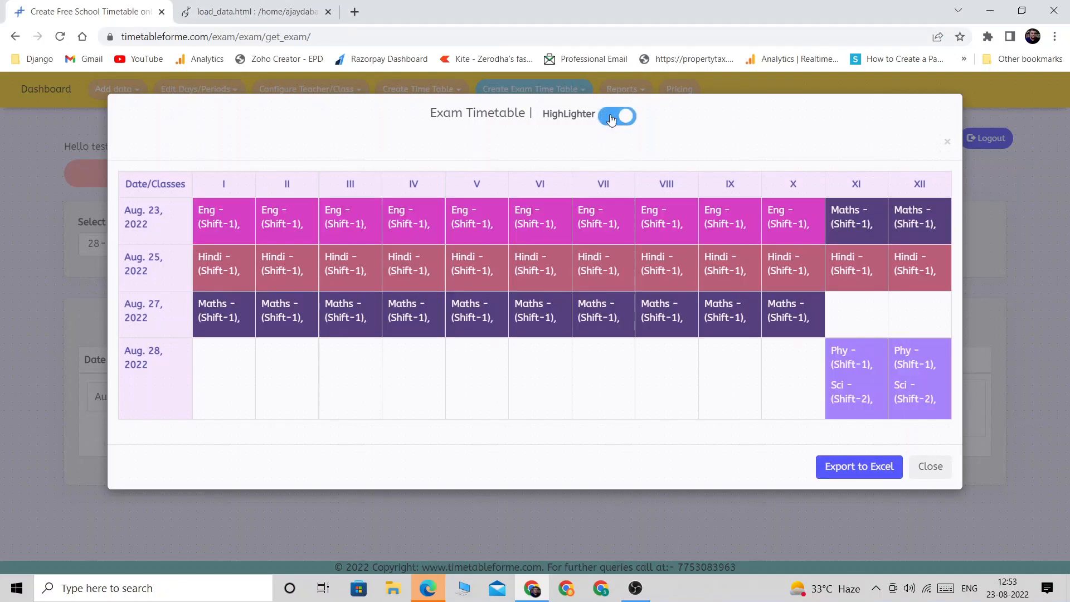
{"action": "left_click", "coordinate": [609, 118]}
{"action": "left_click", "coordinate": [610, 118]}
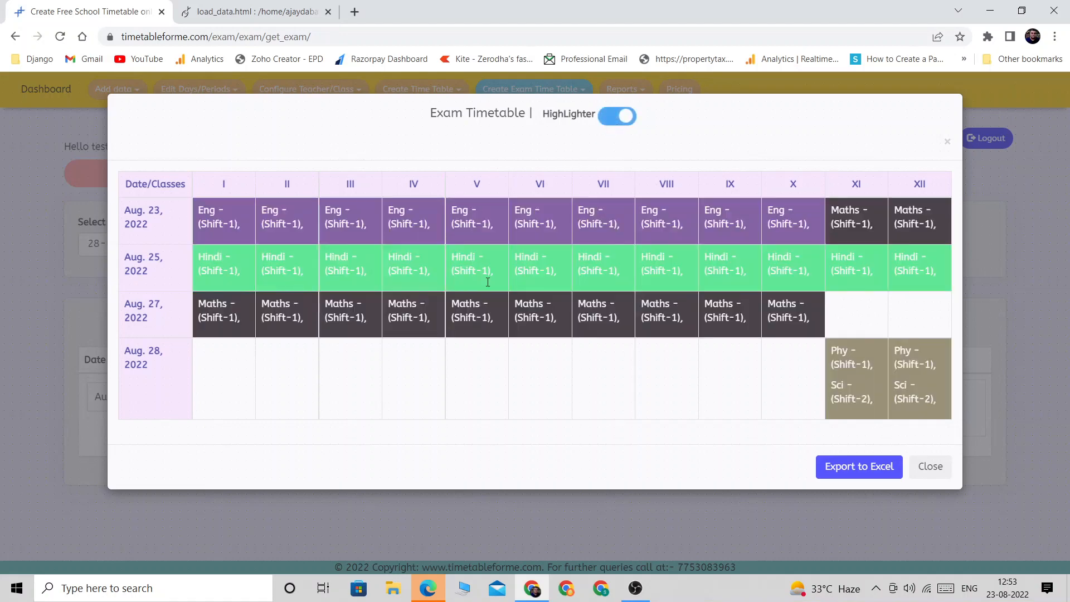
{"action": "left_click", "coordinate": [617, 117]}
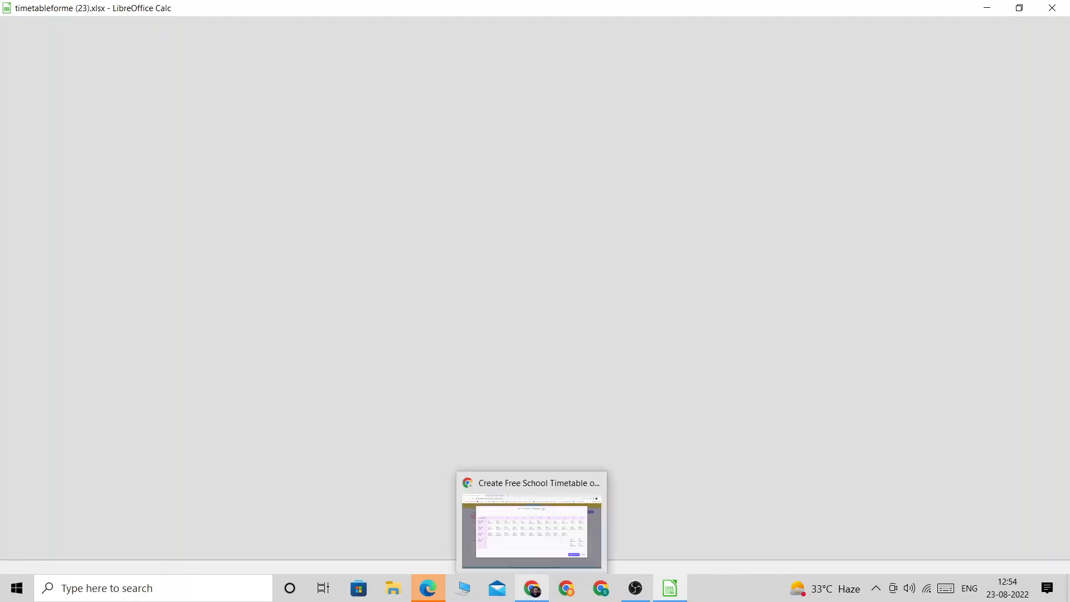
Step: Switch to the exported timetableforme (23).xlsx in LibreOffice Calc and dismiss the tip of the day
{"action": "left_click", "coordinate": [532, 589]}
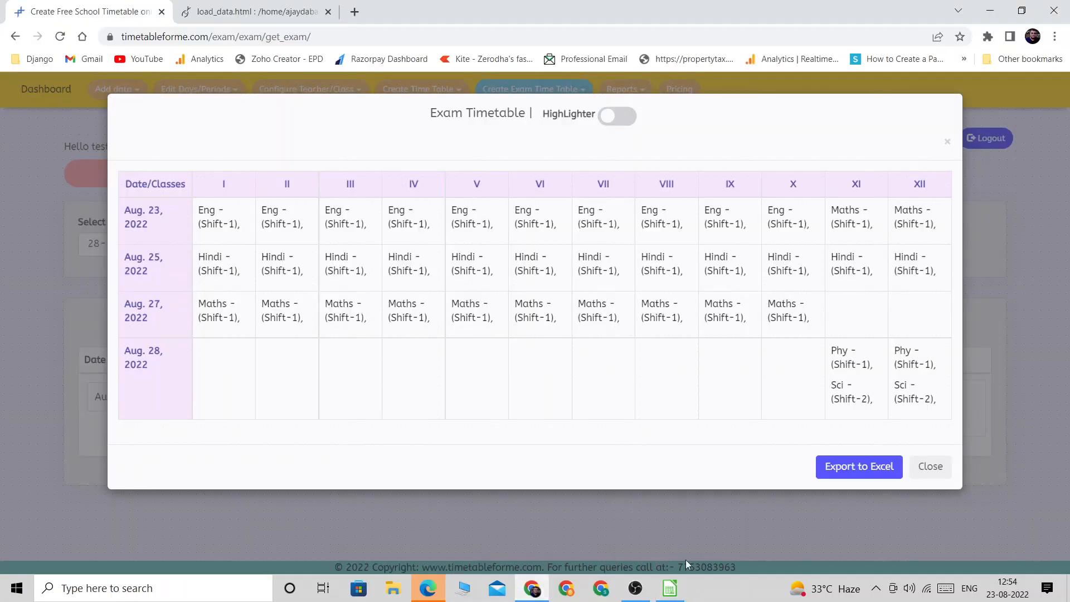
{"action": "left_click", "coordinate": [675, 590]}
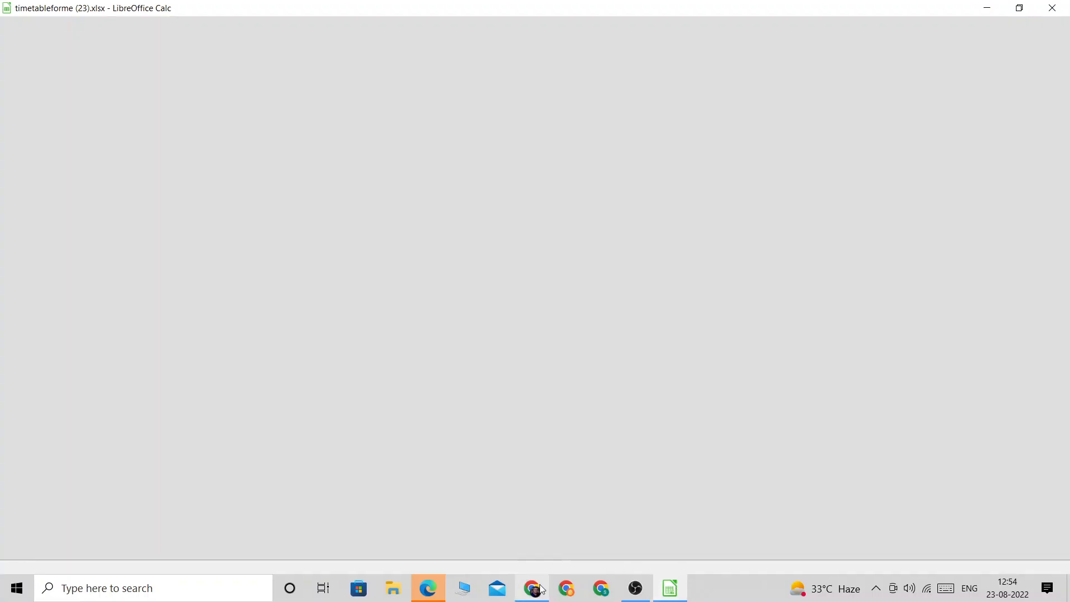
{"action": "left_click", "coordinate": [538, 589]}
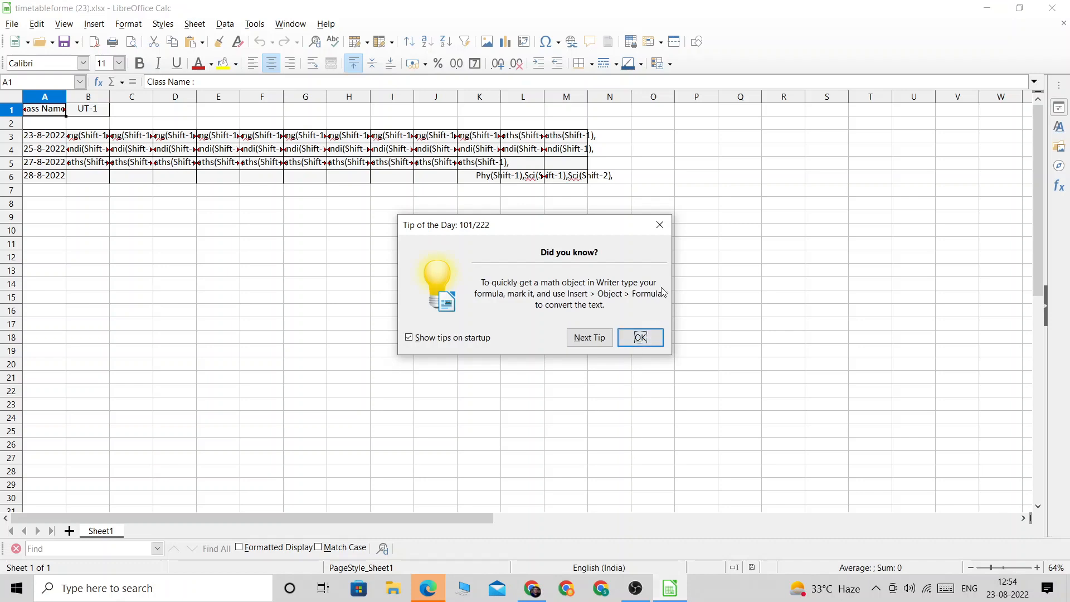
{"action": "left_click", "coordinate": [660, 224]}
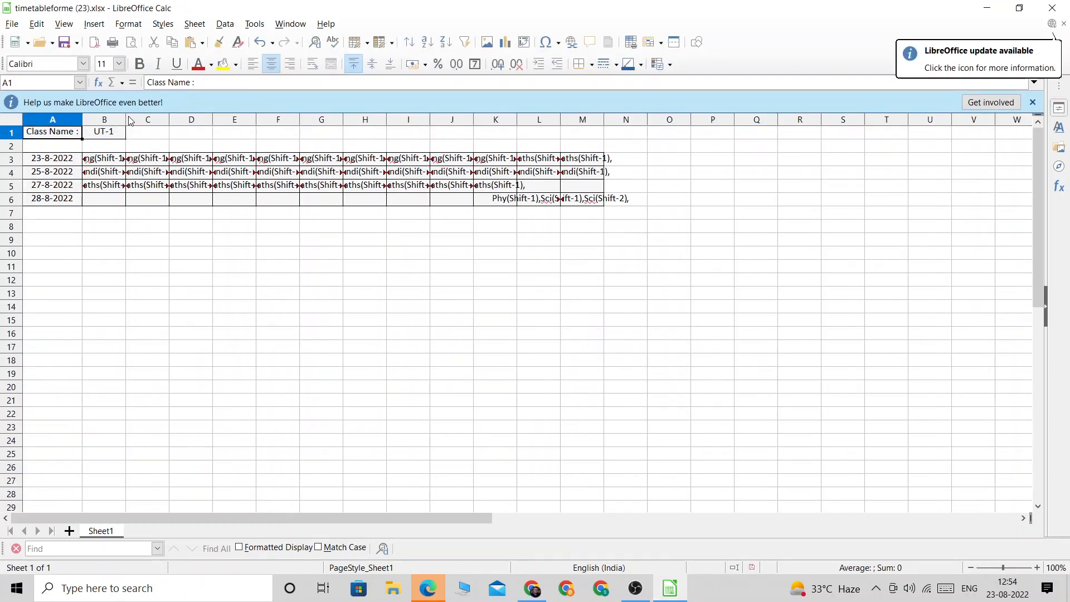
Step: Fit the widths of columns B, C and D to their contents
{"action": "double_click", "coordinate": [126, 120]}
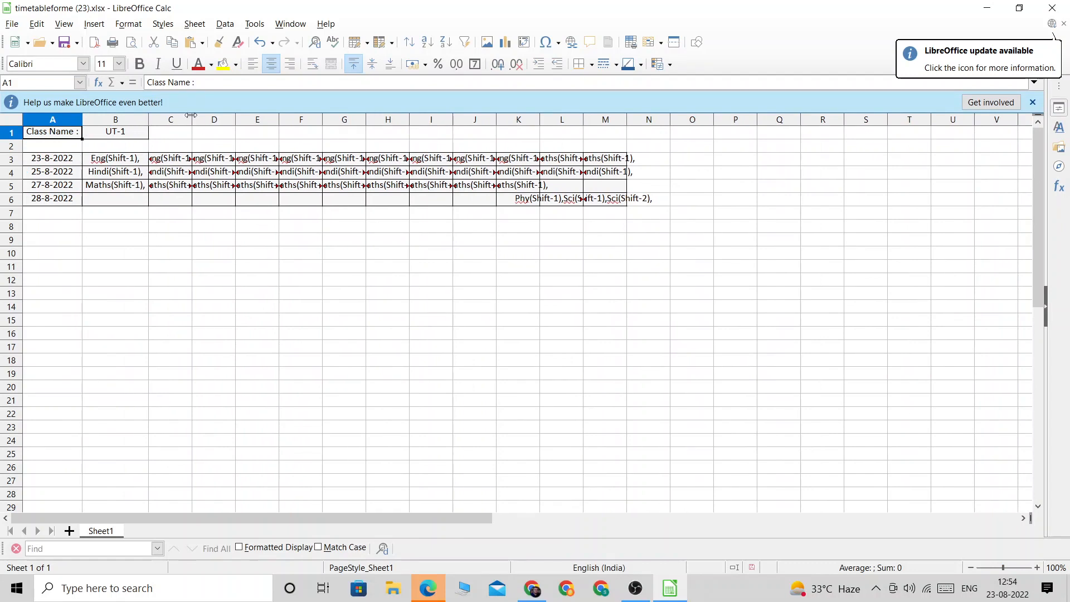
{"action": "double_click", "coordinate": [193, 119]}
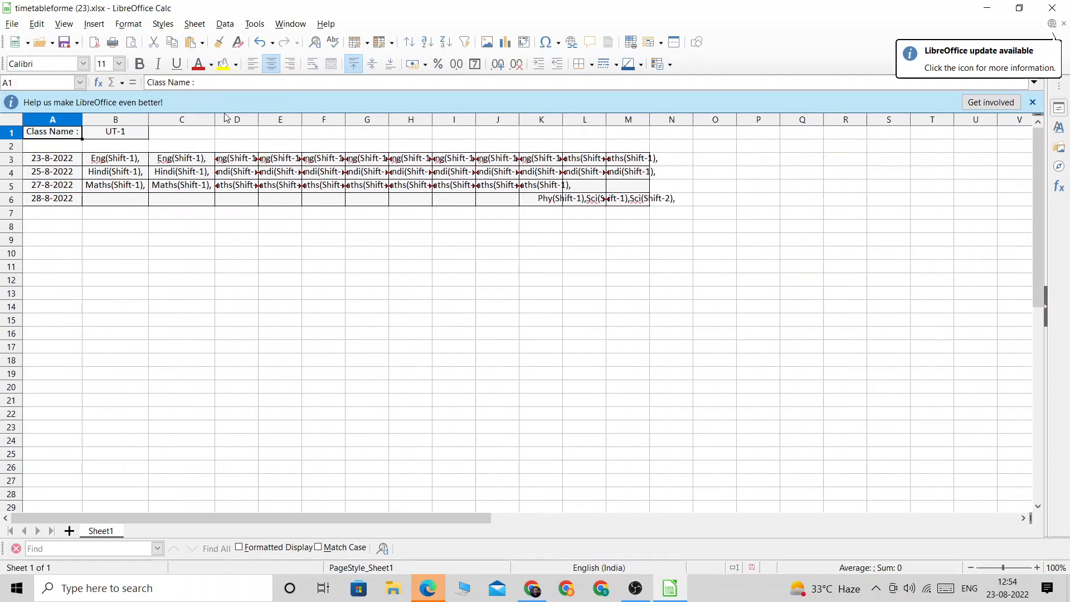
{"action": "double_click", "coordinate": [259, 120]}
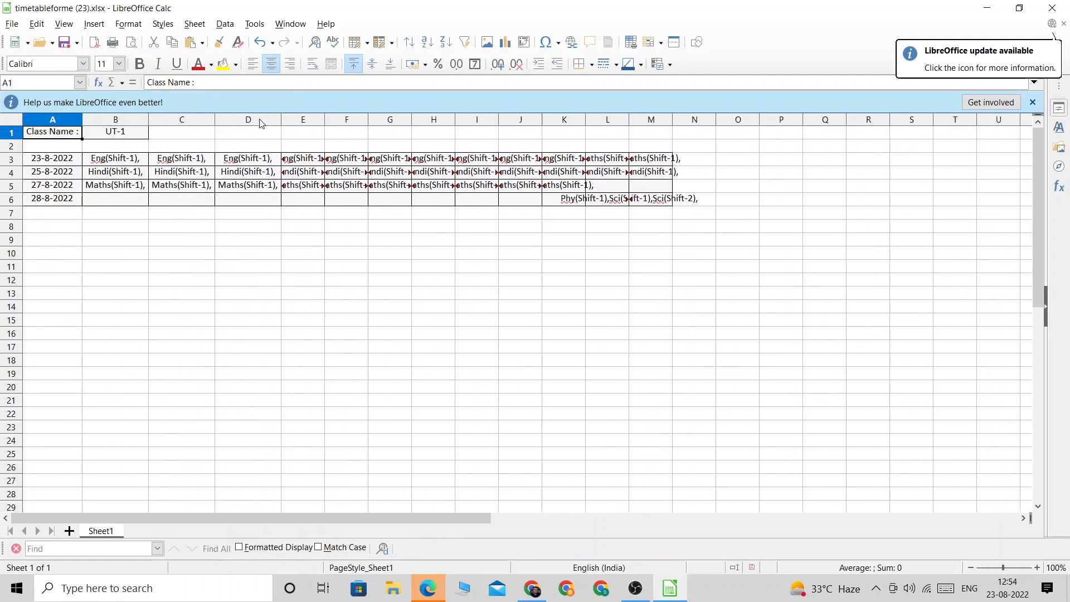
Step: Fit the width of column L to its contents
{"action": "left_click", "coordinate": [56, 120]}
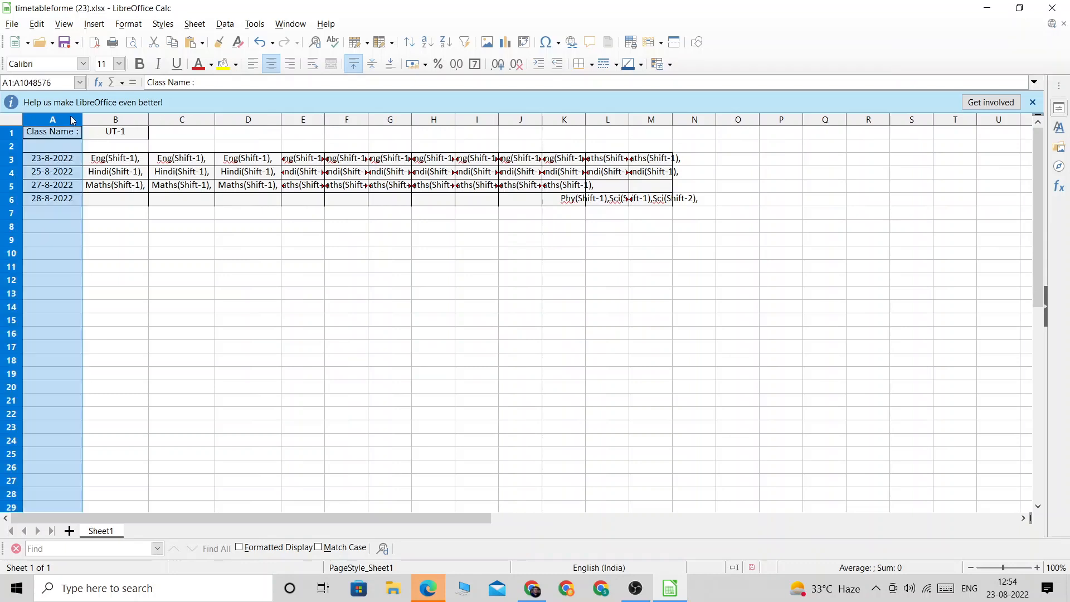
{"action": "left_click", "coordinate": [625, 120], "text": "shift"}
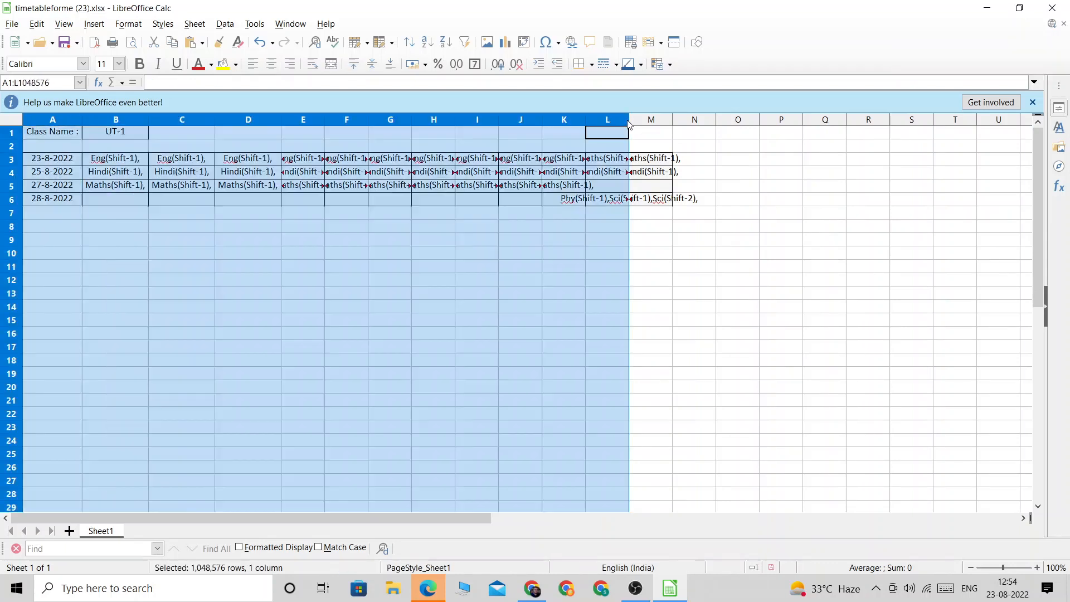
{"action": "left_click", "coordinate": [627, 120]}
{"action": "double_click", "coordinate": [629, 120]}
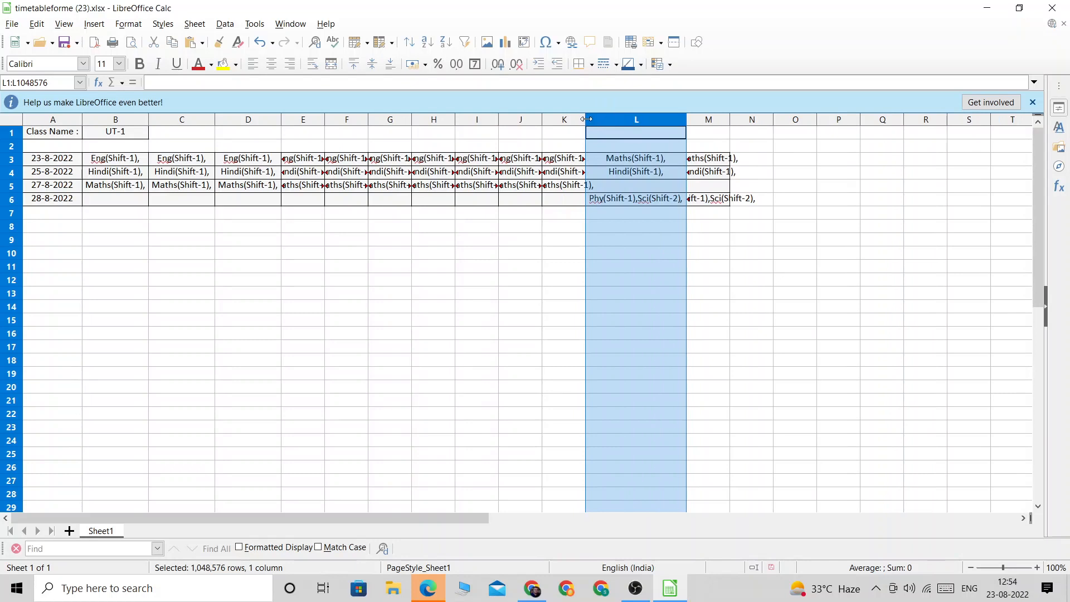
Step: Fit the widths of columns E to K and column M to their contents
{"action": "double_click", "coordinate": [586, 120]}
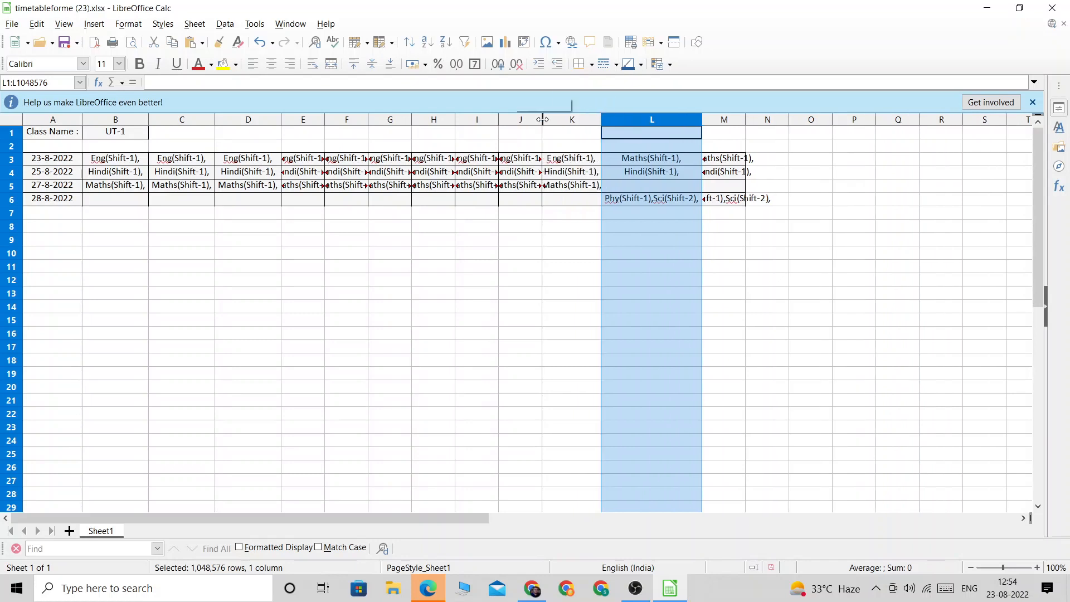
{"action": "double_click", "coordinate": [543, 119]}
{"action": "double_click", "coordinate": [499, 119]}
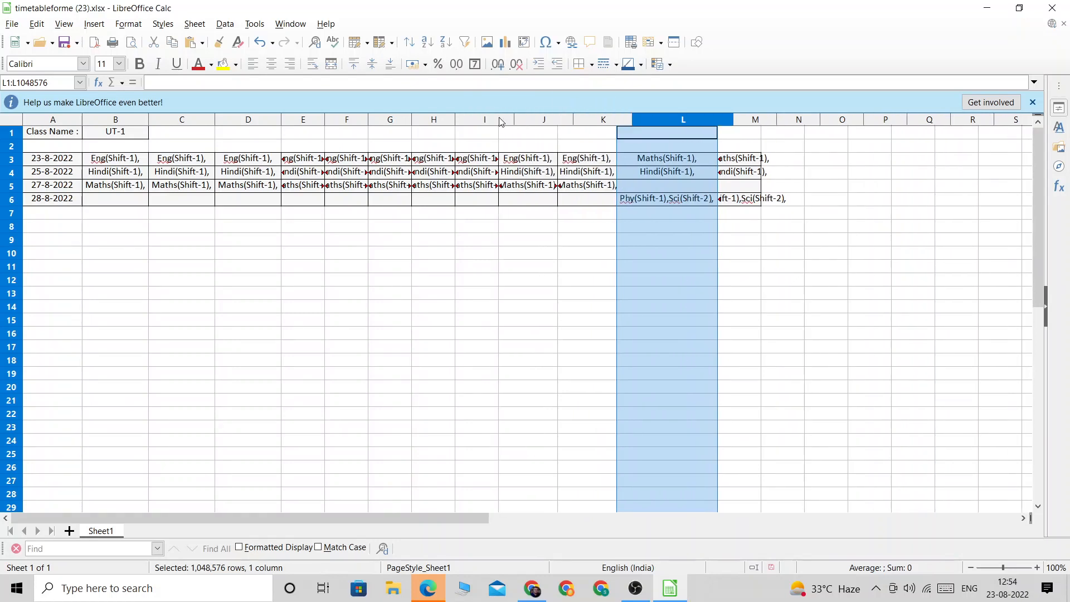
{"action": "double_click", "coordinate": [455, 120]}
{"action": "double_click", "coordinate": [412, 120]}
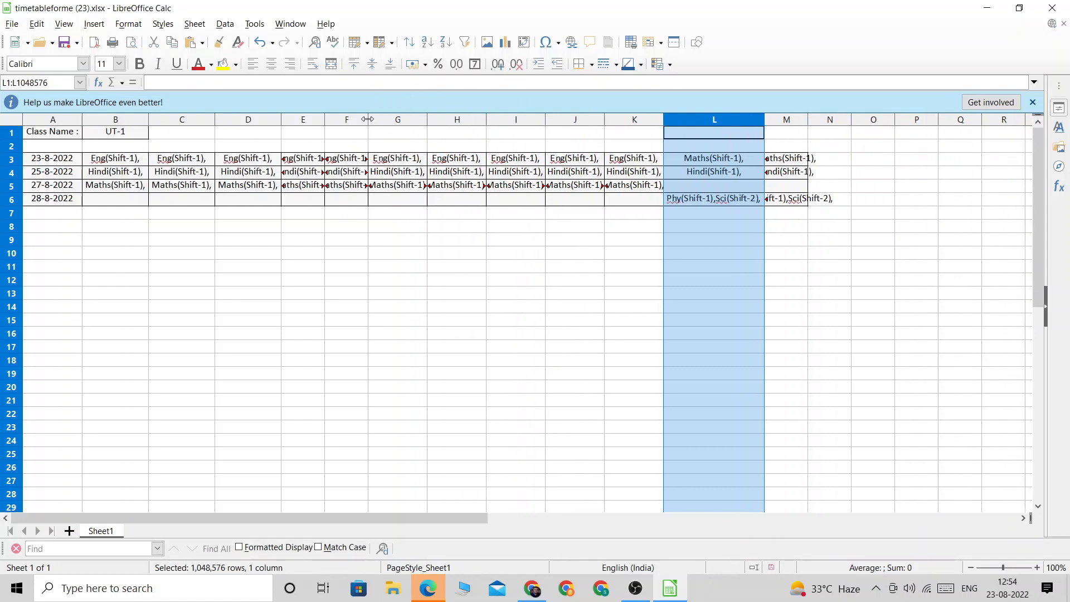
{"action": "double_click", "coordinate": [369, 120]}
{"action": "left_click", "coordinate": [329, 122]}
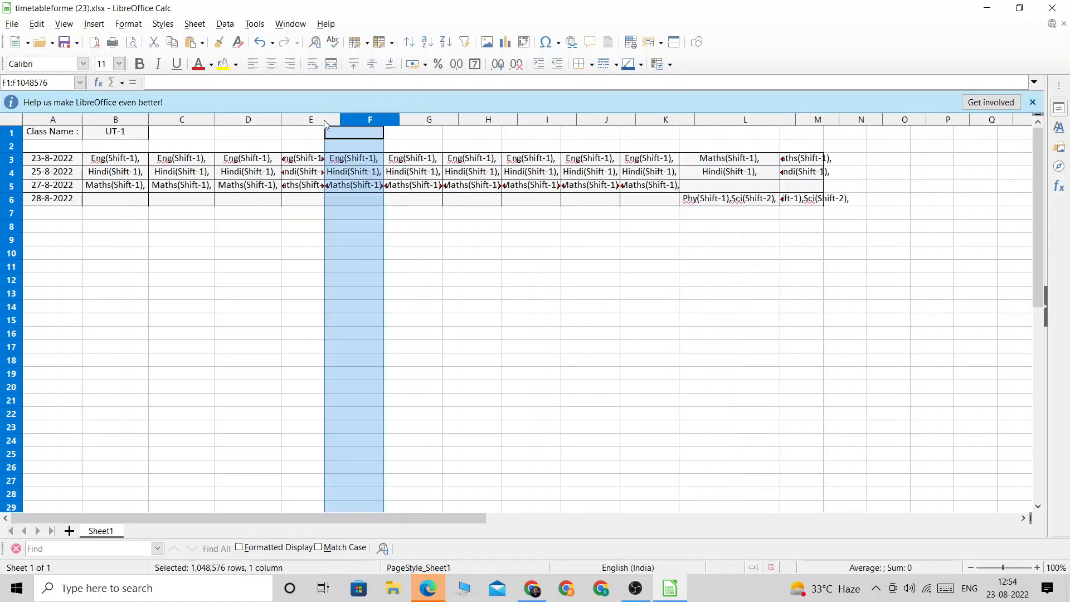
{"action": "double_click", "coordinate": [326, 120]}
{"action": "left_click", "coordinate": [327, 204]}
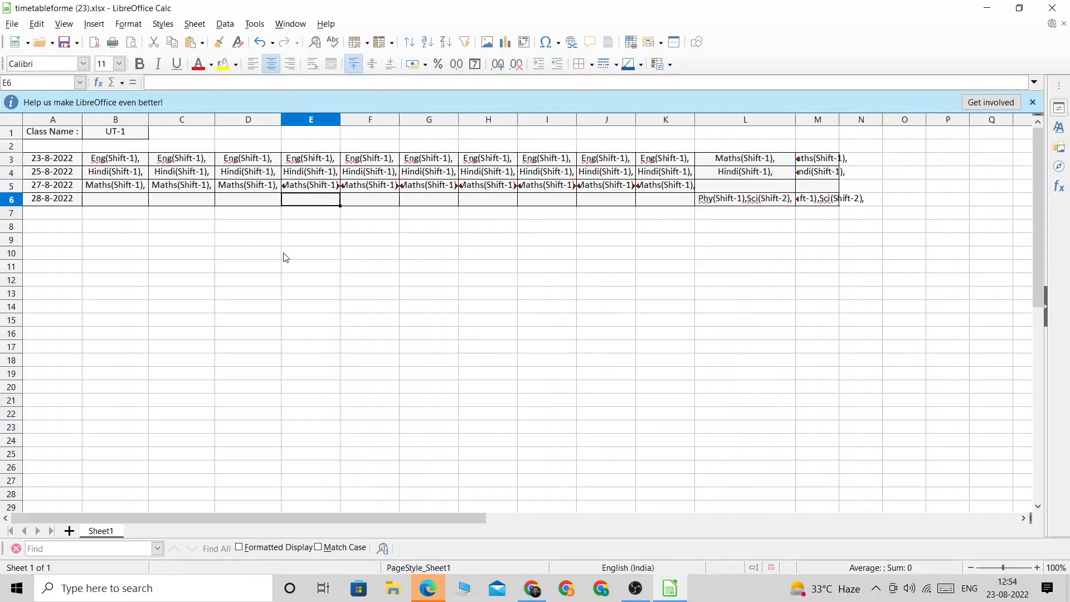
{"action": "double_click", "coordinate": [839, 119]}
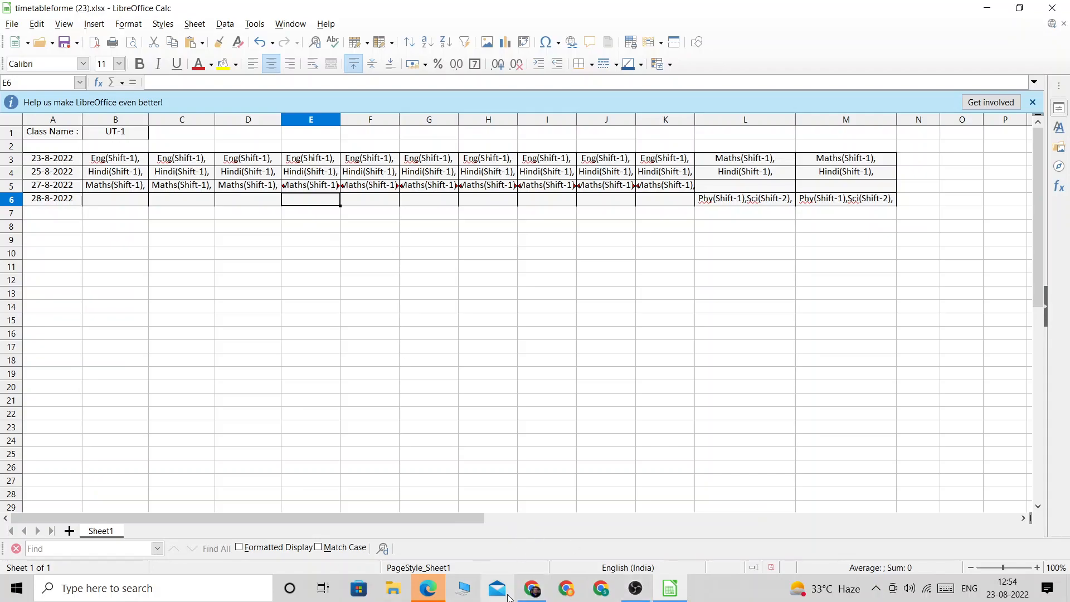
Step: Switch back to the timetable website in Chrome and close the consolidated exam timetable
{"action": "left_click", "coordinate": [532, 589]}
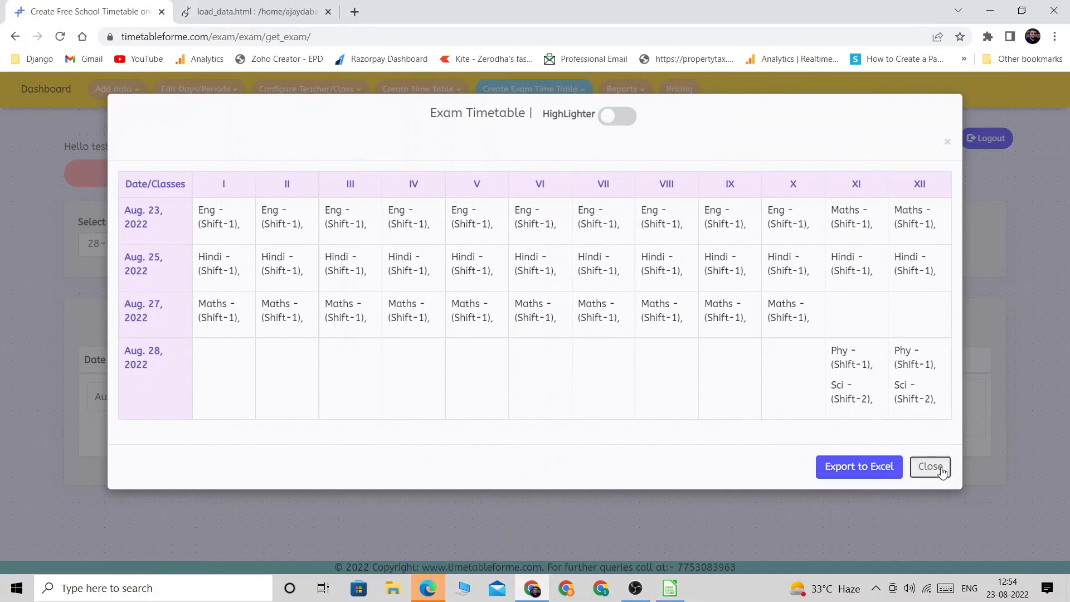
{"action": "left_click", "coordinate": [941, 470]}
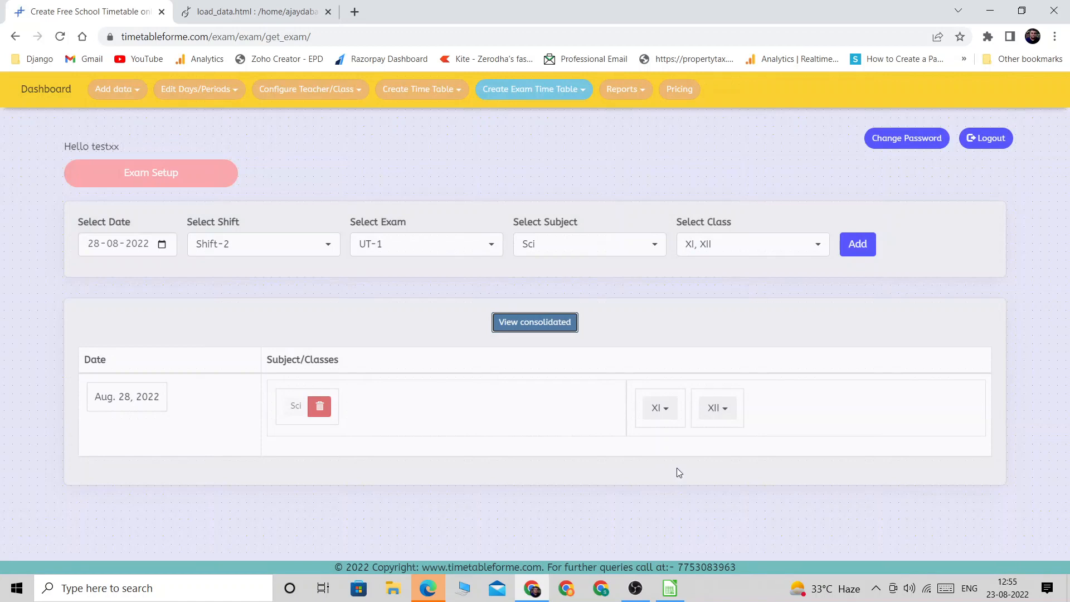
Step: Review the consolidated exam timetable for the Aug. 28, 2022 exams of classes XI and XII, and close it
{"action": "left_click", "coordinate": [726, 412]}
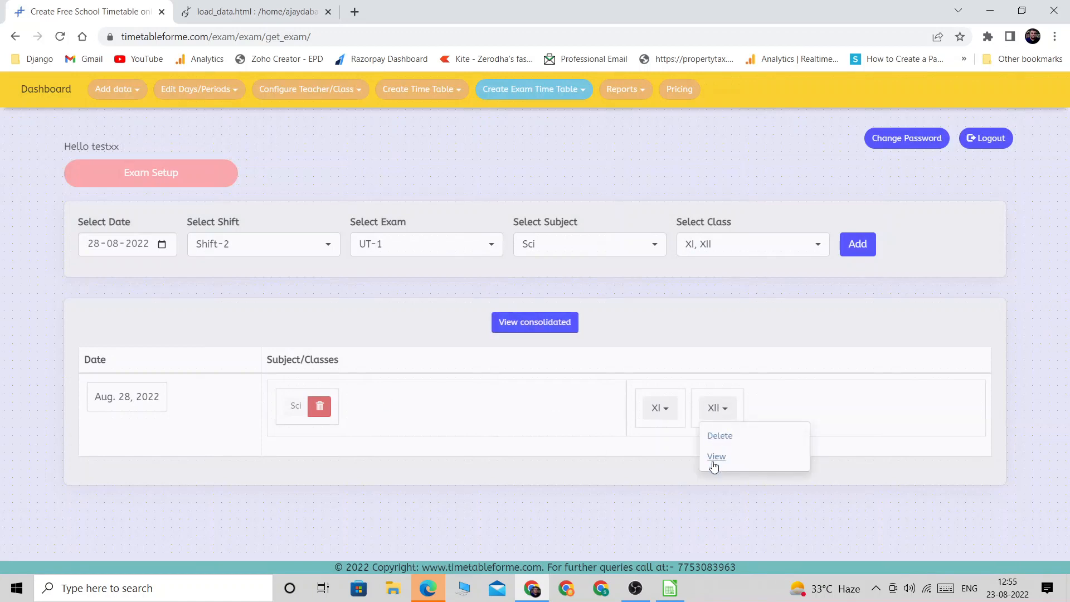
{"action": "left_click", "coordinate": [560, 315]}
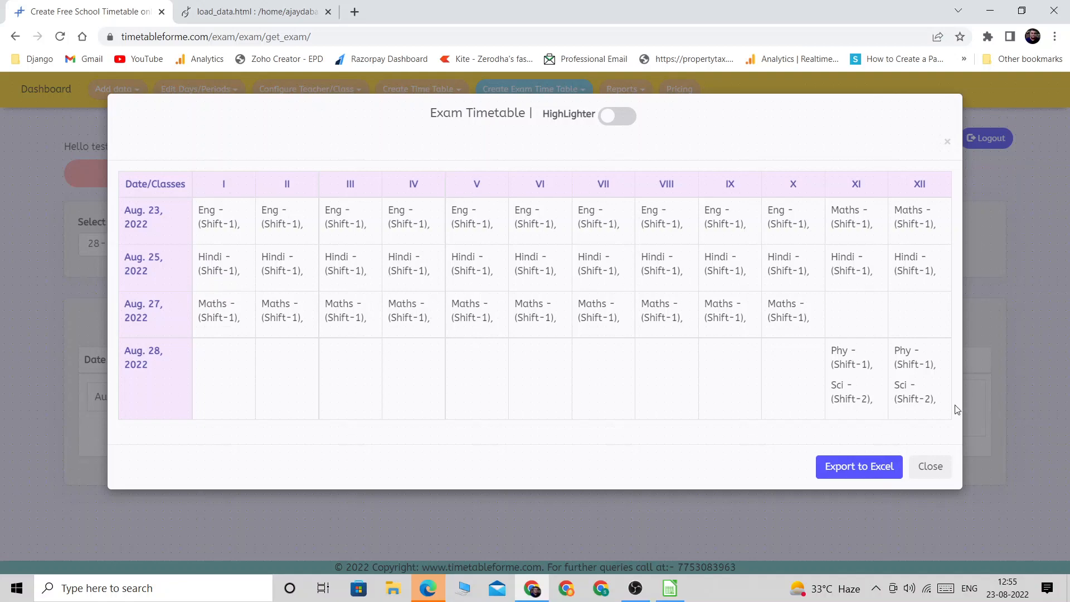
{"action": "left_click", "coordinate": [939, 475]}
Step: Delete class XII from the Shift-2 Sci exam on Aug. 28, 2022 and check the consolidated timetable
{"action": "left_click", "coordinate": [726, 417]}
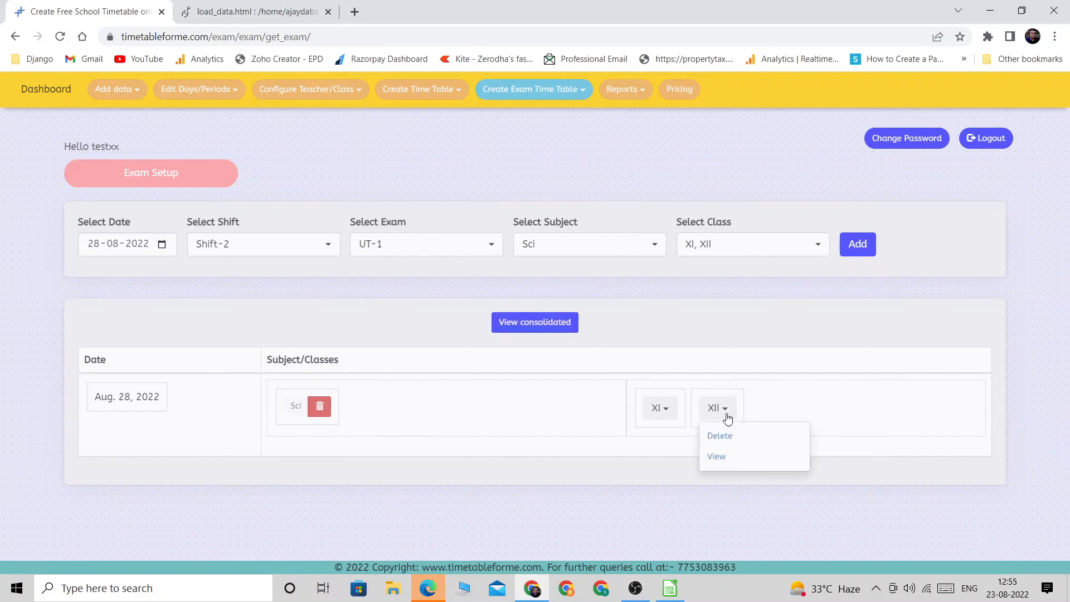
{"action": "left_click", "coordinate": [726, 438]}
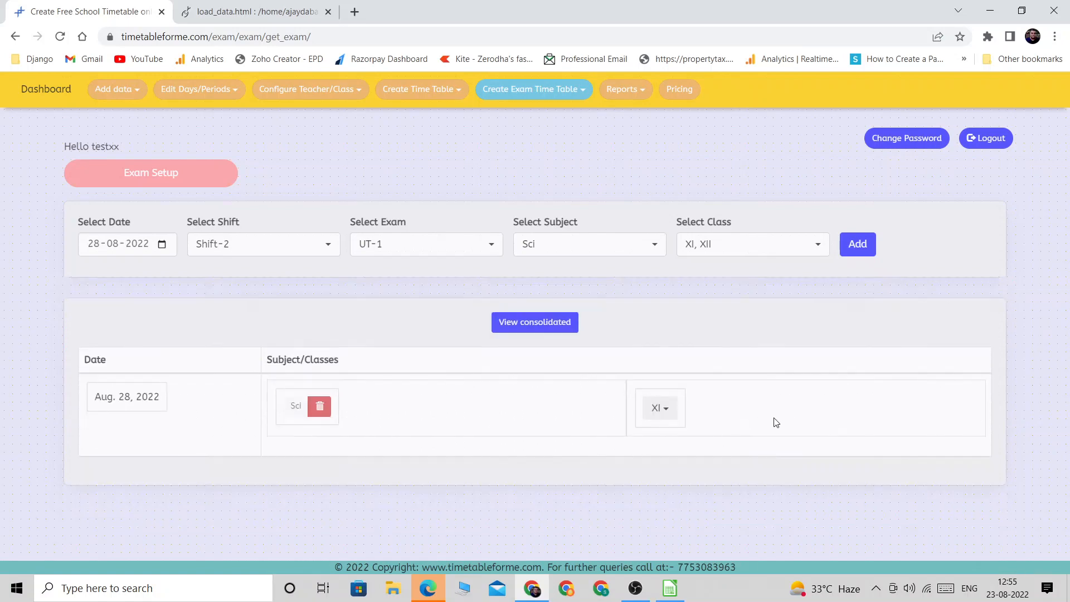
{"action": "left_click", "coordinate": [532, 321]}
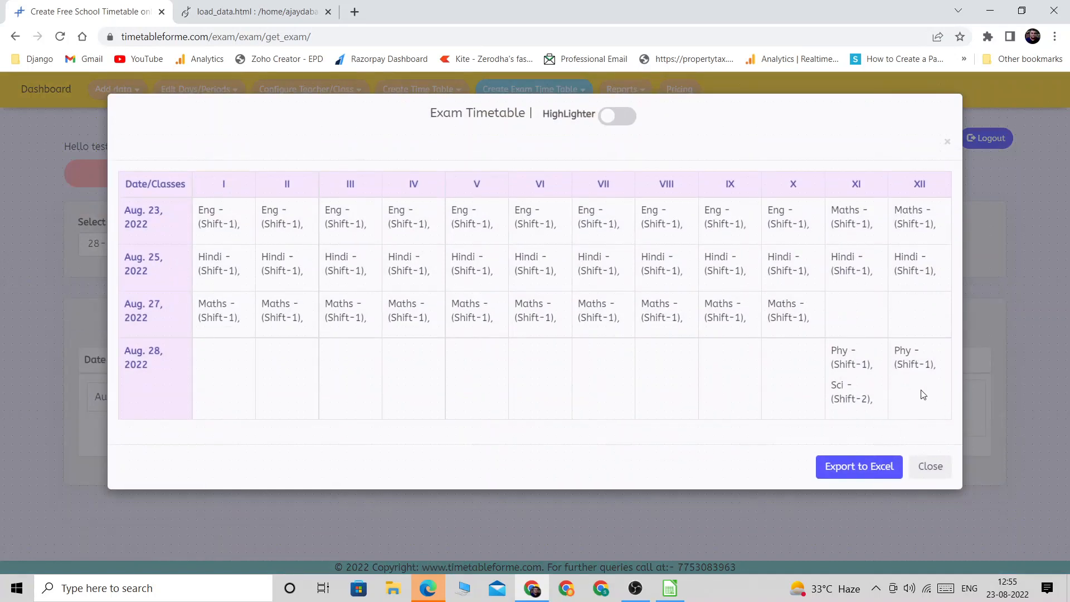
{"action": "left_click", "coordinate": [928, 467]}
Step: View the class-wise exam schedule of class XI and close it
{"action": "left_click", "coordinate": [673, 411]}
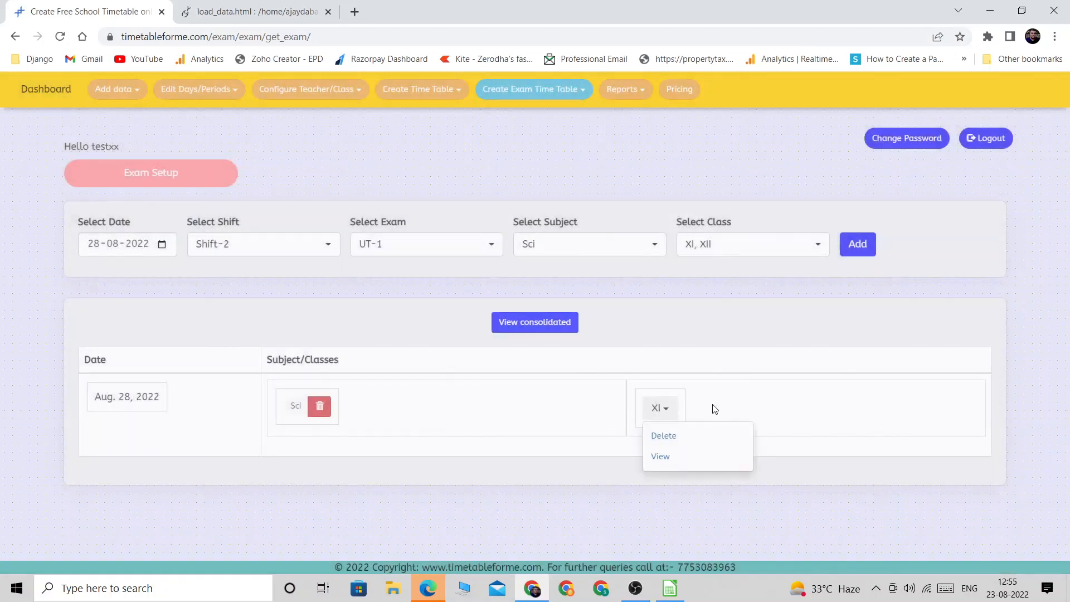
{"action": "left_click", "coordinate": [660, 457]}
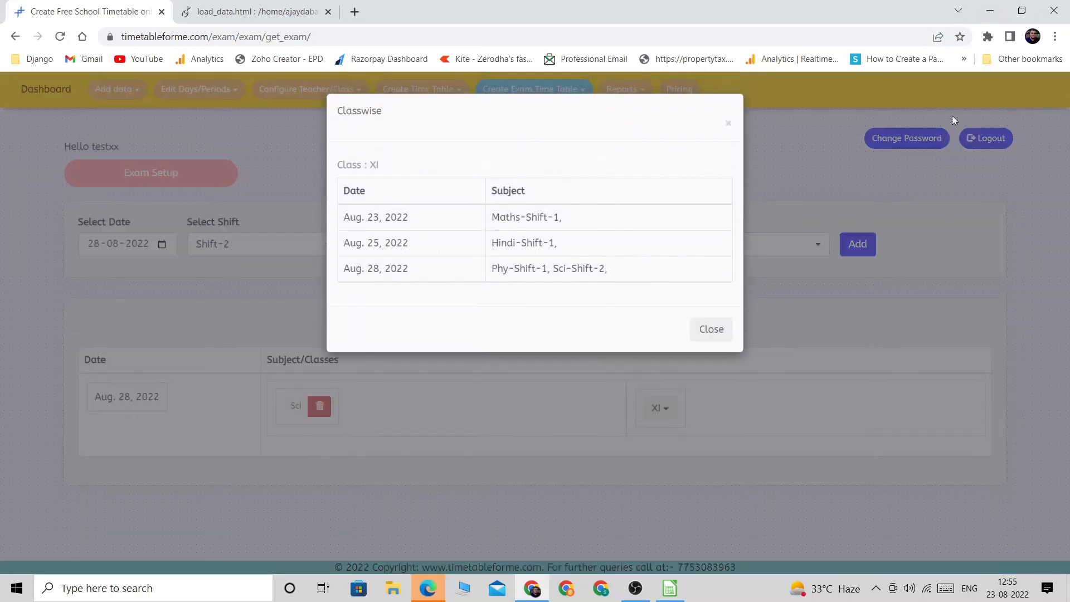
{"action": "left_click", "coordinate": [711, 330]}
Step: Switch the exam schedule to Shift-1, keeping UT-1 as the exam
{"action": "left_click", "coordinate": [239, 245]}
{"action": "left_click", "coordinate": [239, 246]}
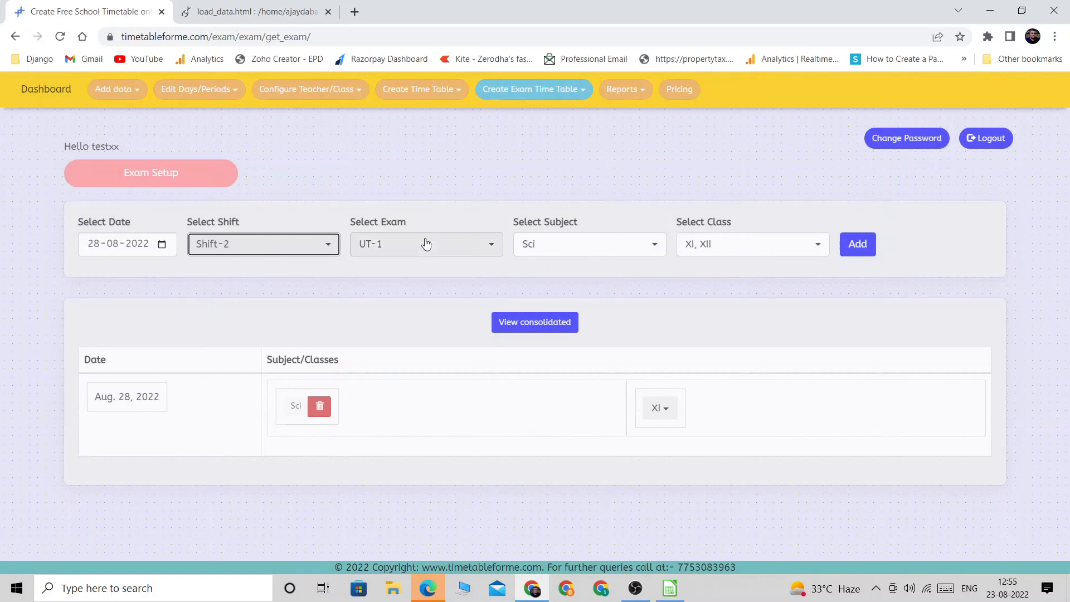
{"action": "left_click", "coordinate": [449, 242]}
{"action": "left_click", "coordinate": [451, 251]}
{"action": "left_click", "coordinate": [279, 245]}
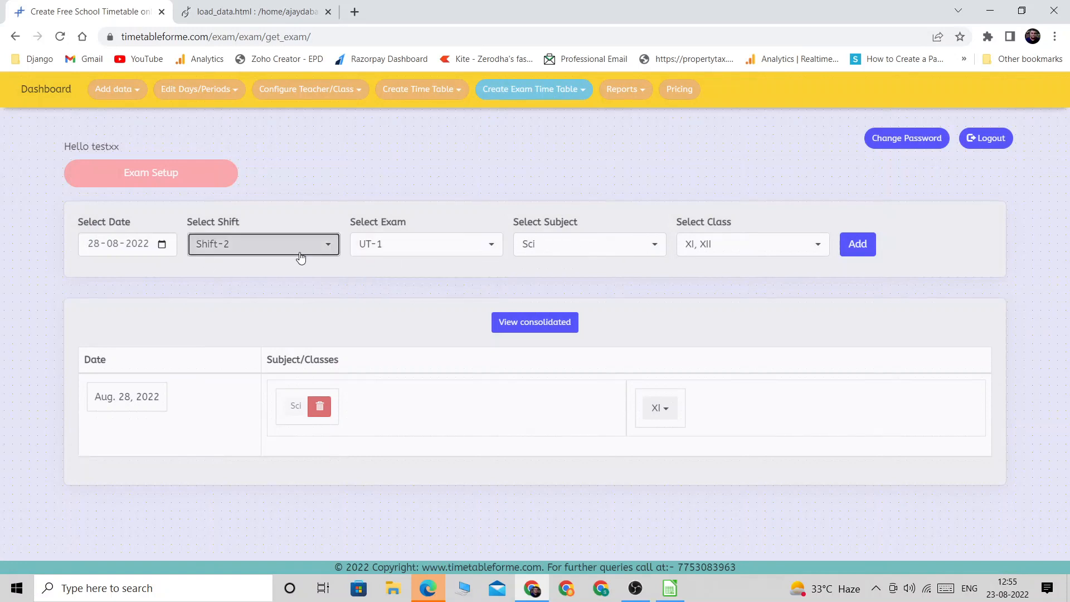
{"action": "left_click", "coordinate": [289, 270]}
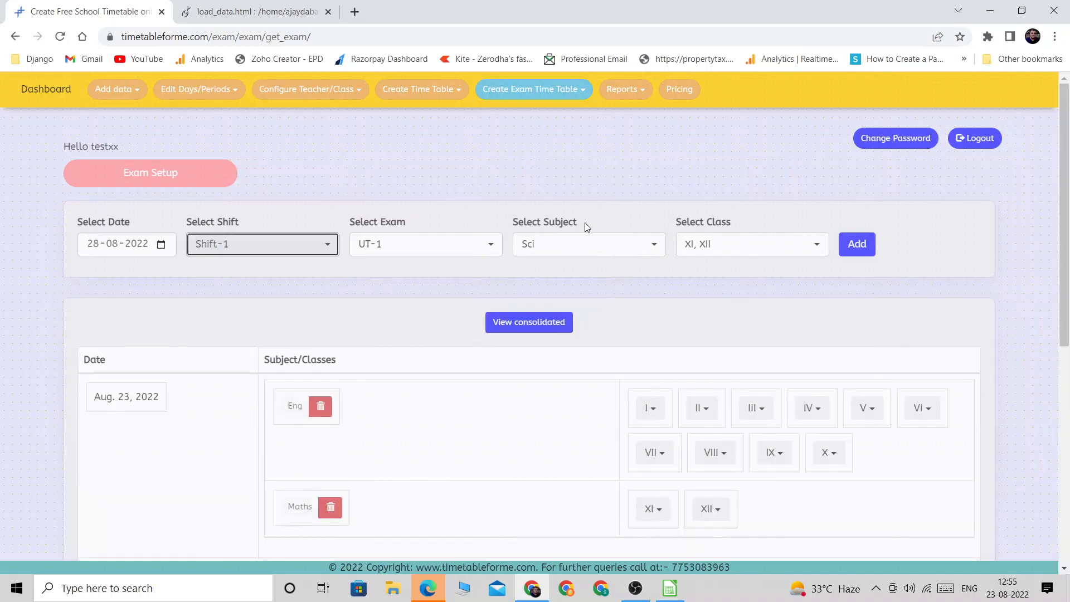
Step: View the class-wise exam schedule of class XII from the Hindi exam on Aug. 25, 2022, and close it
{"action": "scroll", "coordinate": [812, 332], "scroll_direction": "down", "scroll_amount": 5}
{"action": "left_click", "coordinate": [673, 410]}
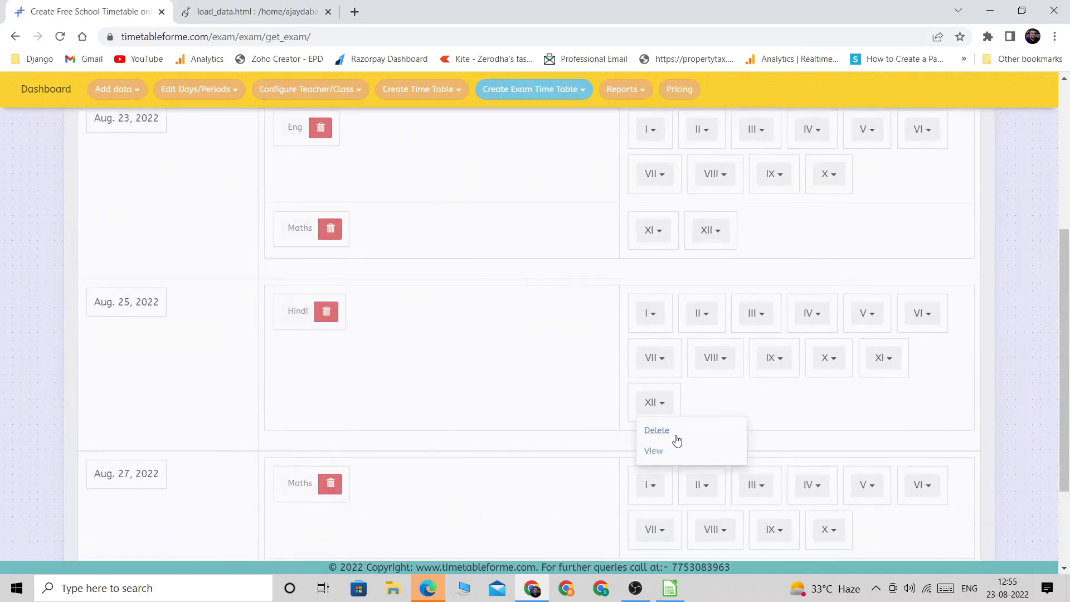
{"action": "left_click", "coordinate": [668, 453]}
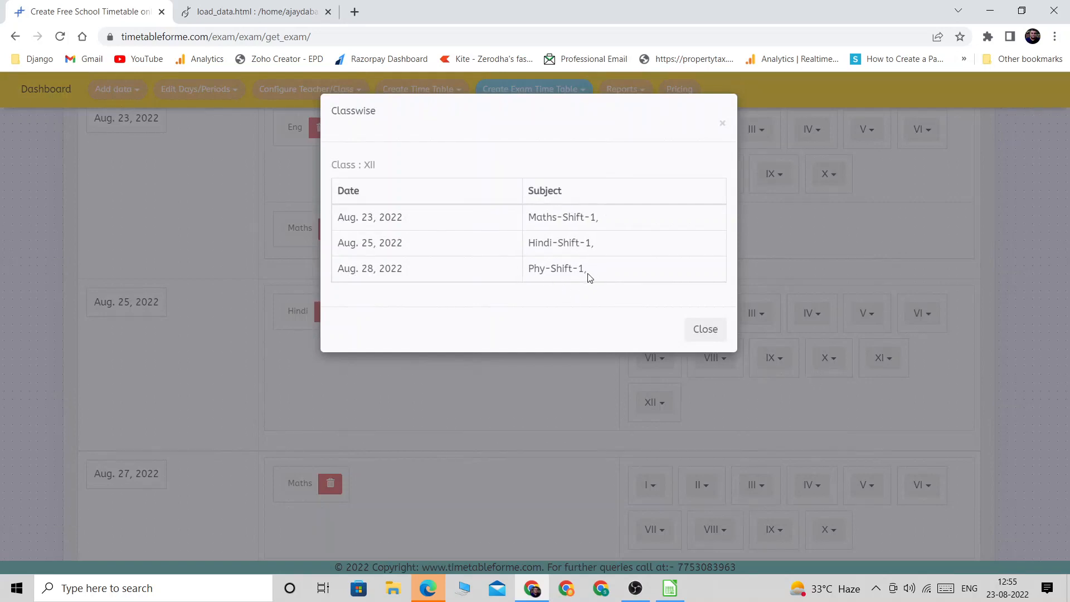
{"action": "left_click", "coordinate": [706, 332]}
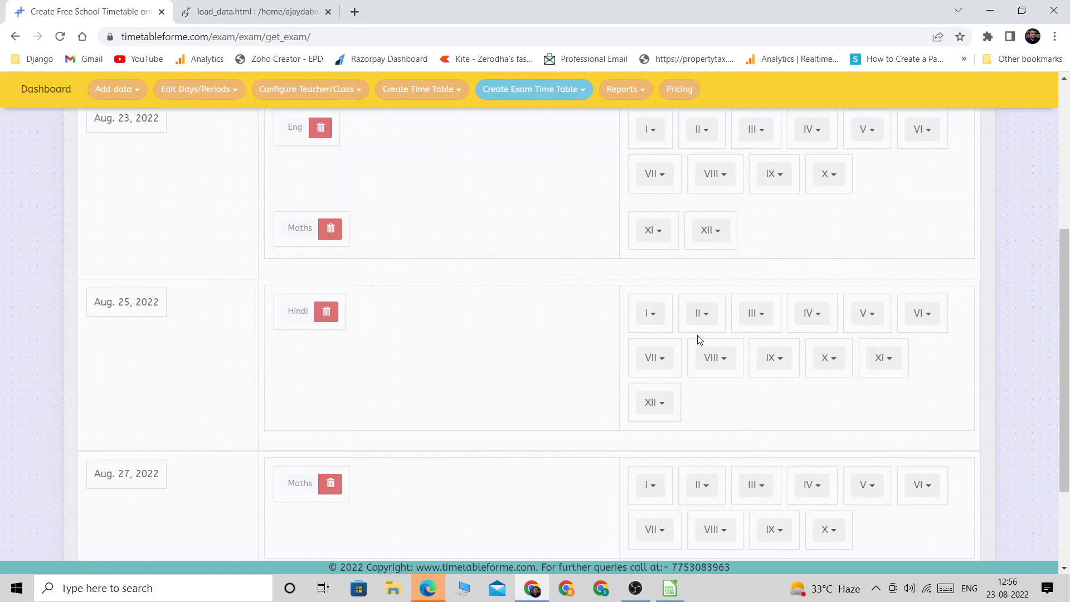
{"action": "scroll", "coordinate": [699, 340], "scroll_direction": "up", "scroll_amount": 5}
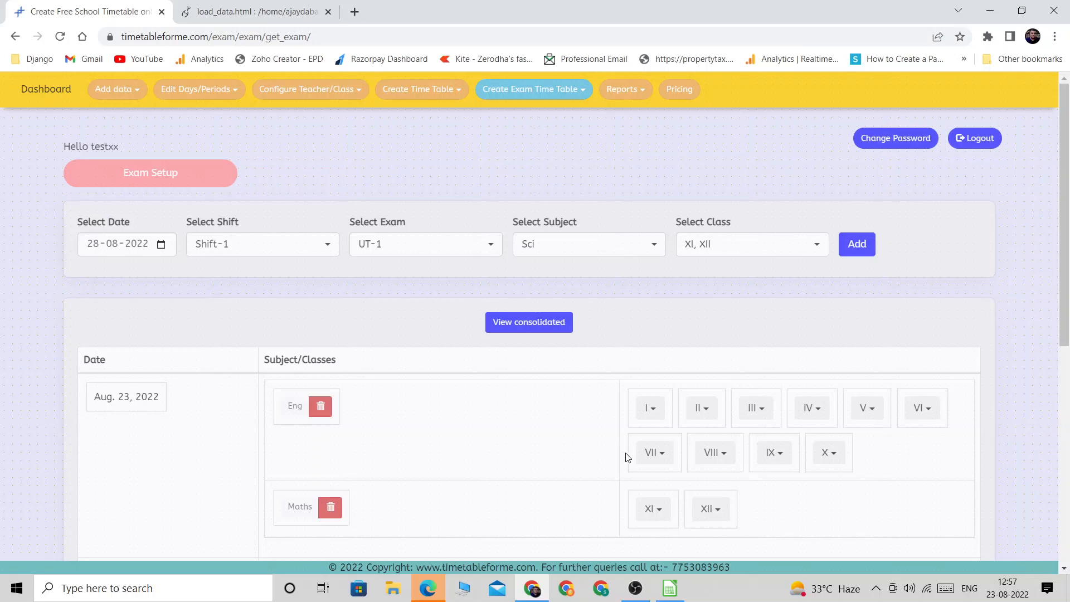
{"action": "scroll", "coordinate": [600, 384], "scroll_direction": "down", "scroll_amount": 4}
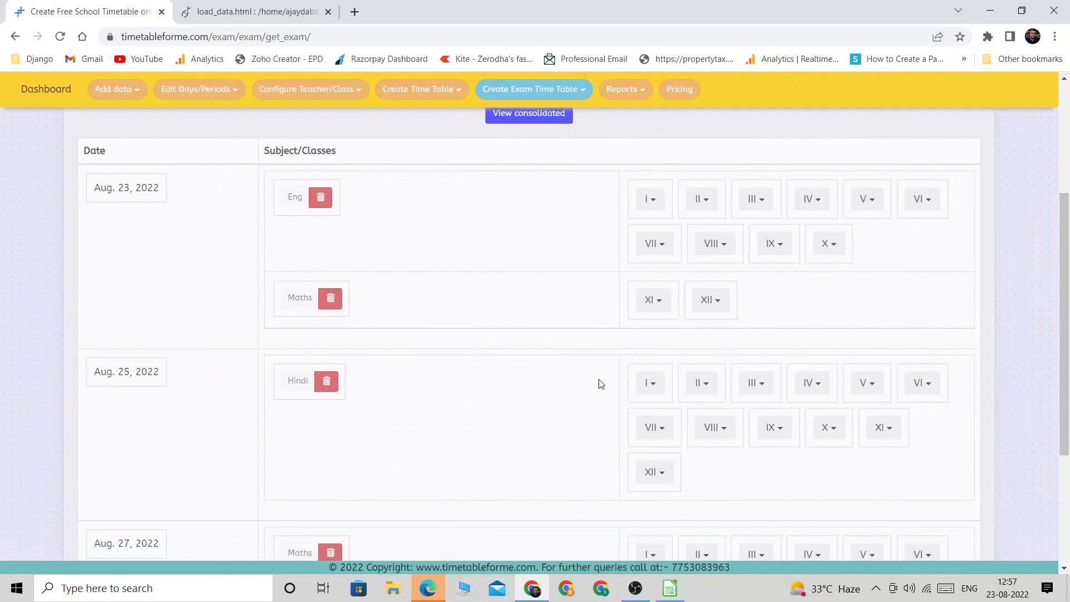
{"action": "scroll", "coordinate": [600, 384], "scroll_direction": "up", "scroll_amount": 4}
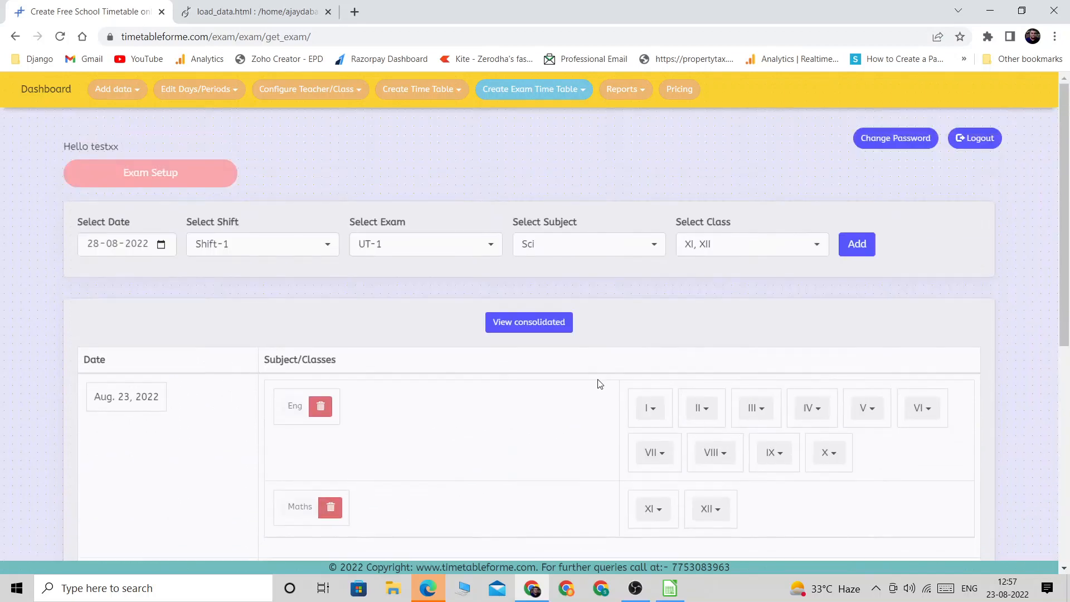